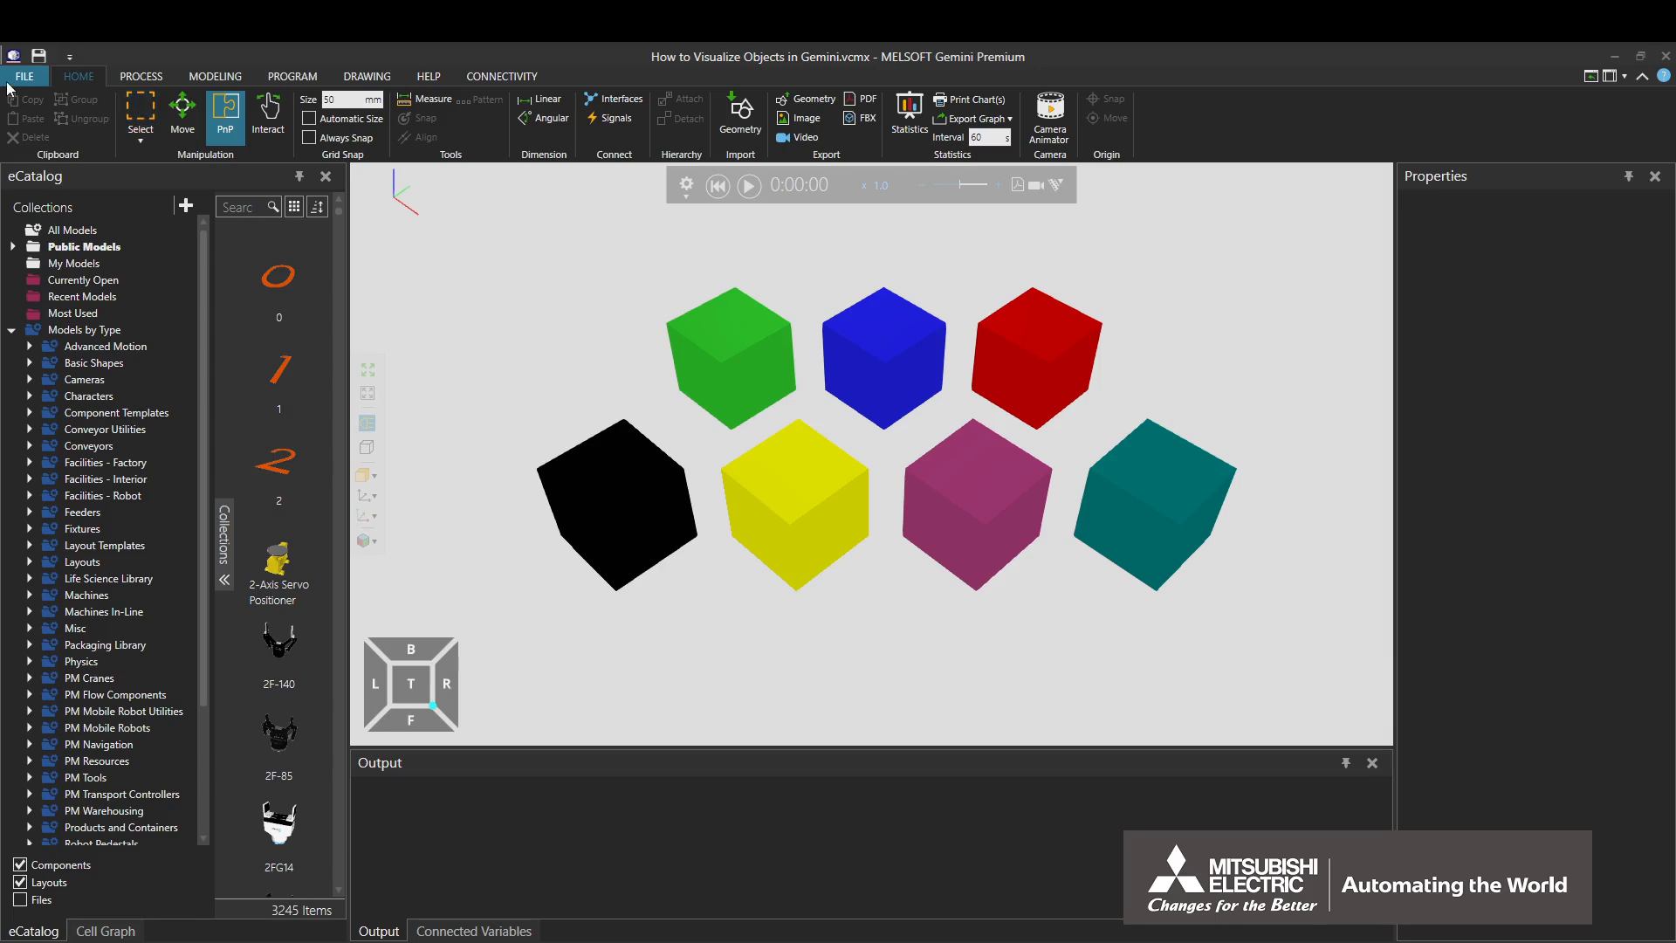
# Step: Turn on grid visibility in the floor display options and apply the change
pyautogui.click(10, 85)
pyautogui.click(28, 316)
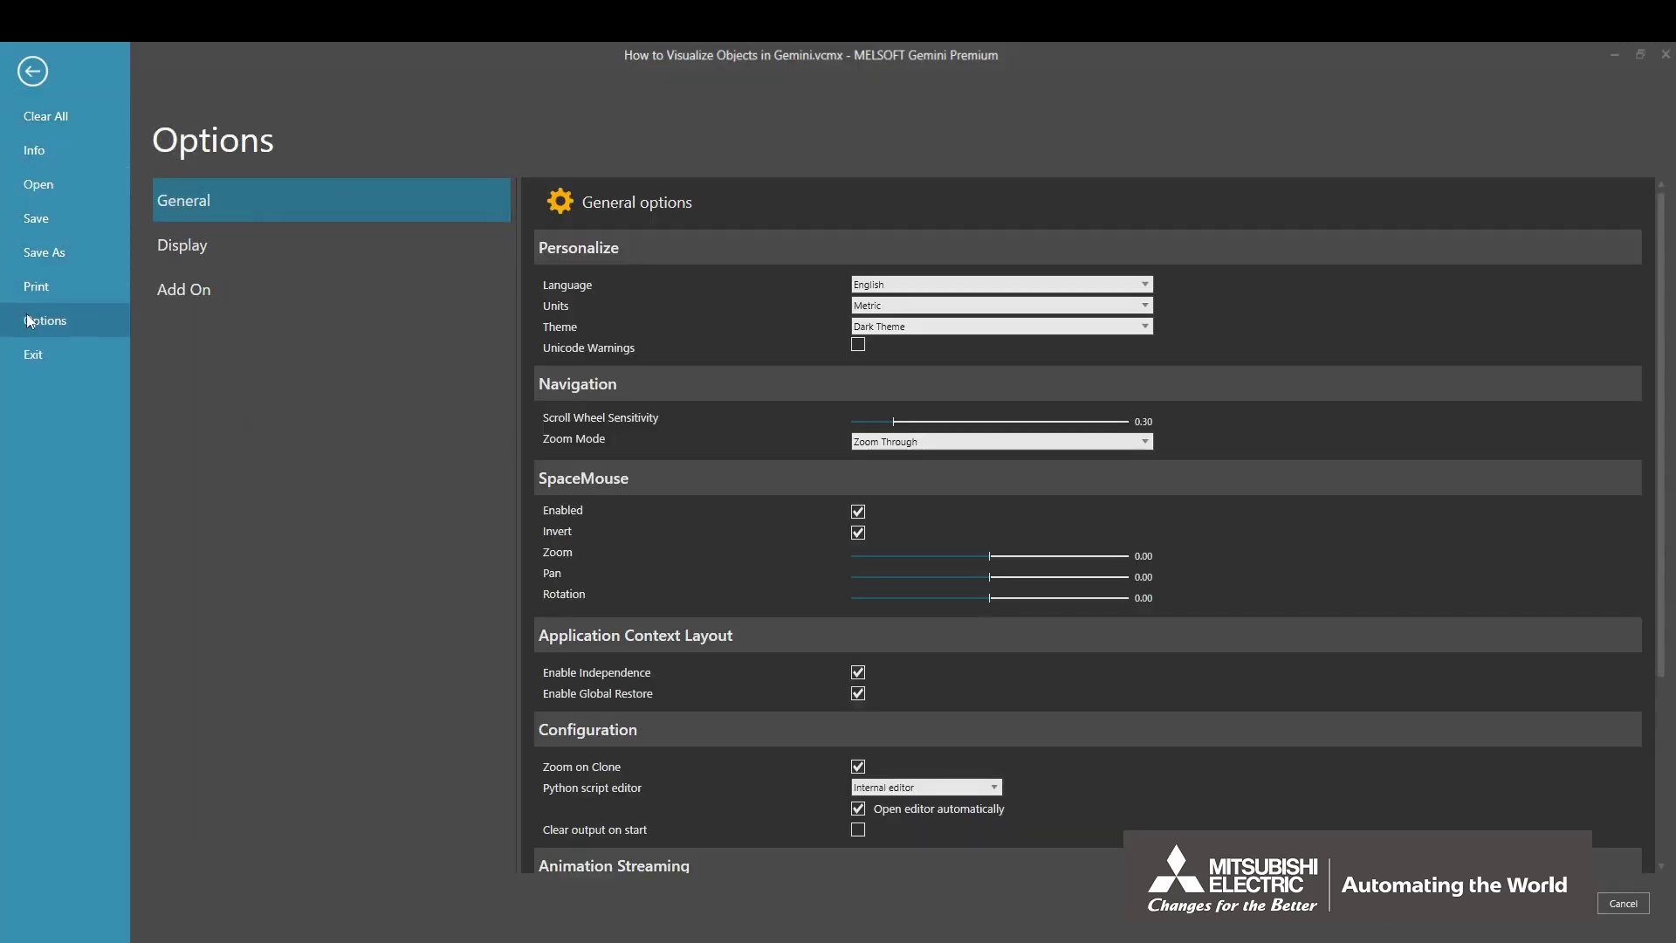
pyautogui.click(176, 260)
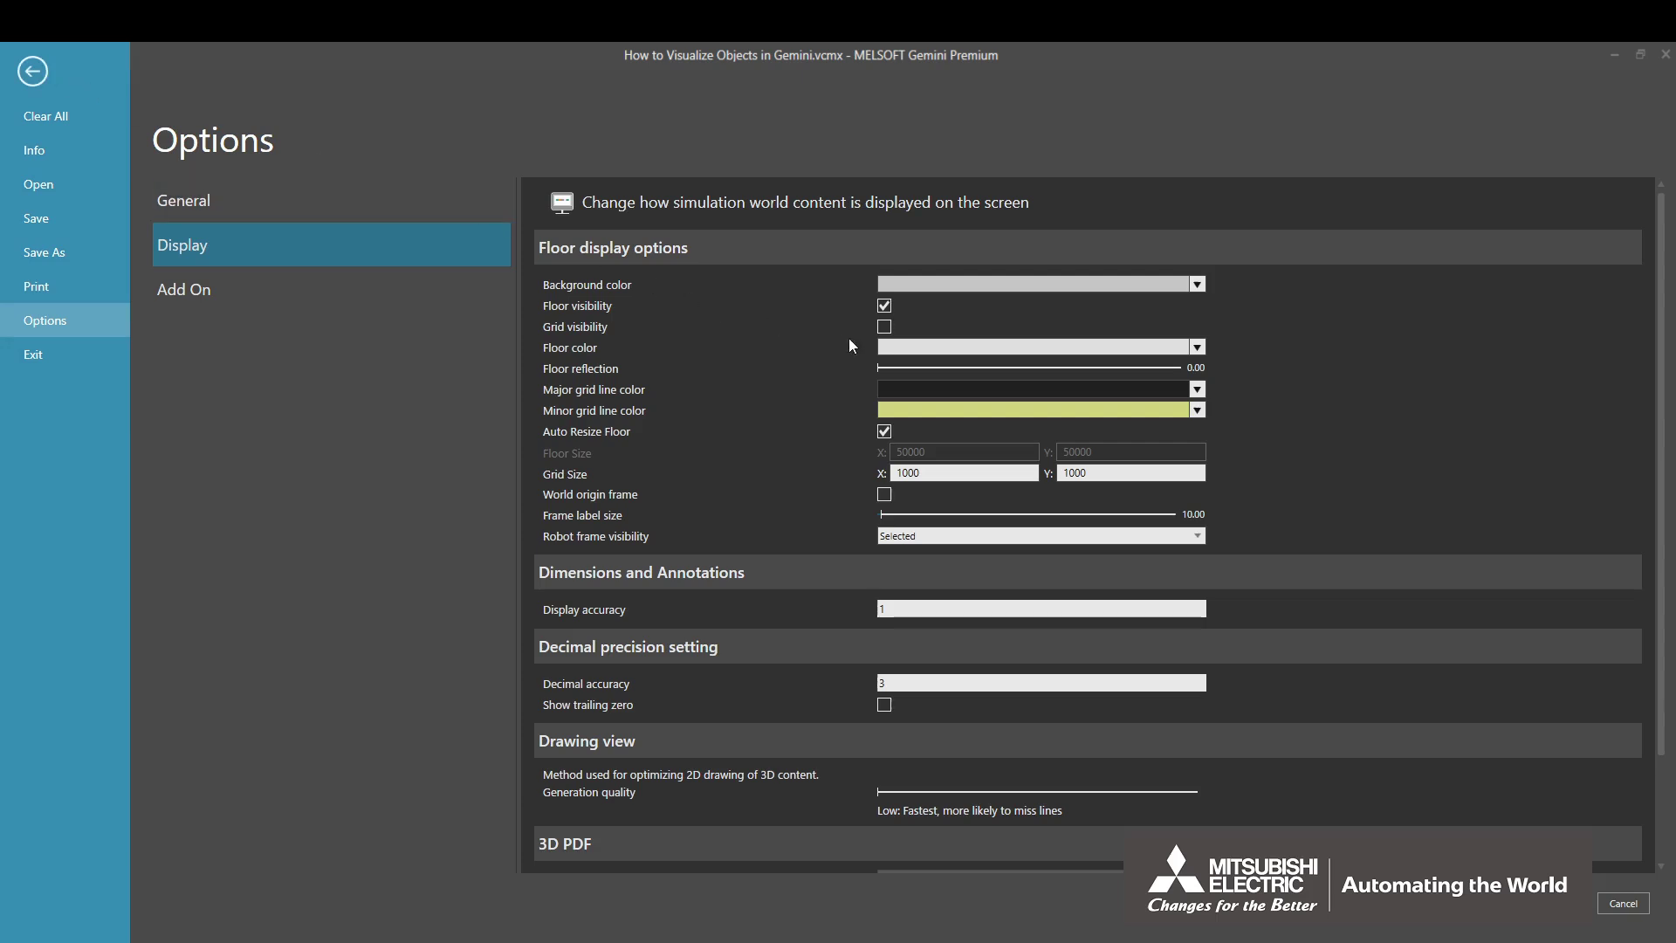
pyautogui.click(884, 329)
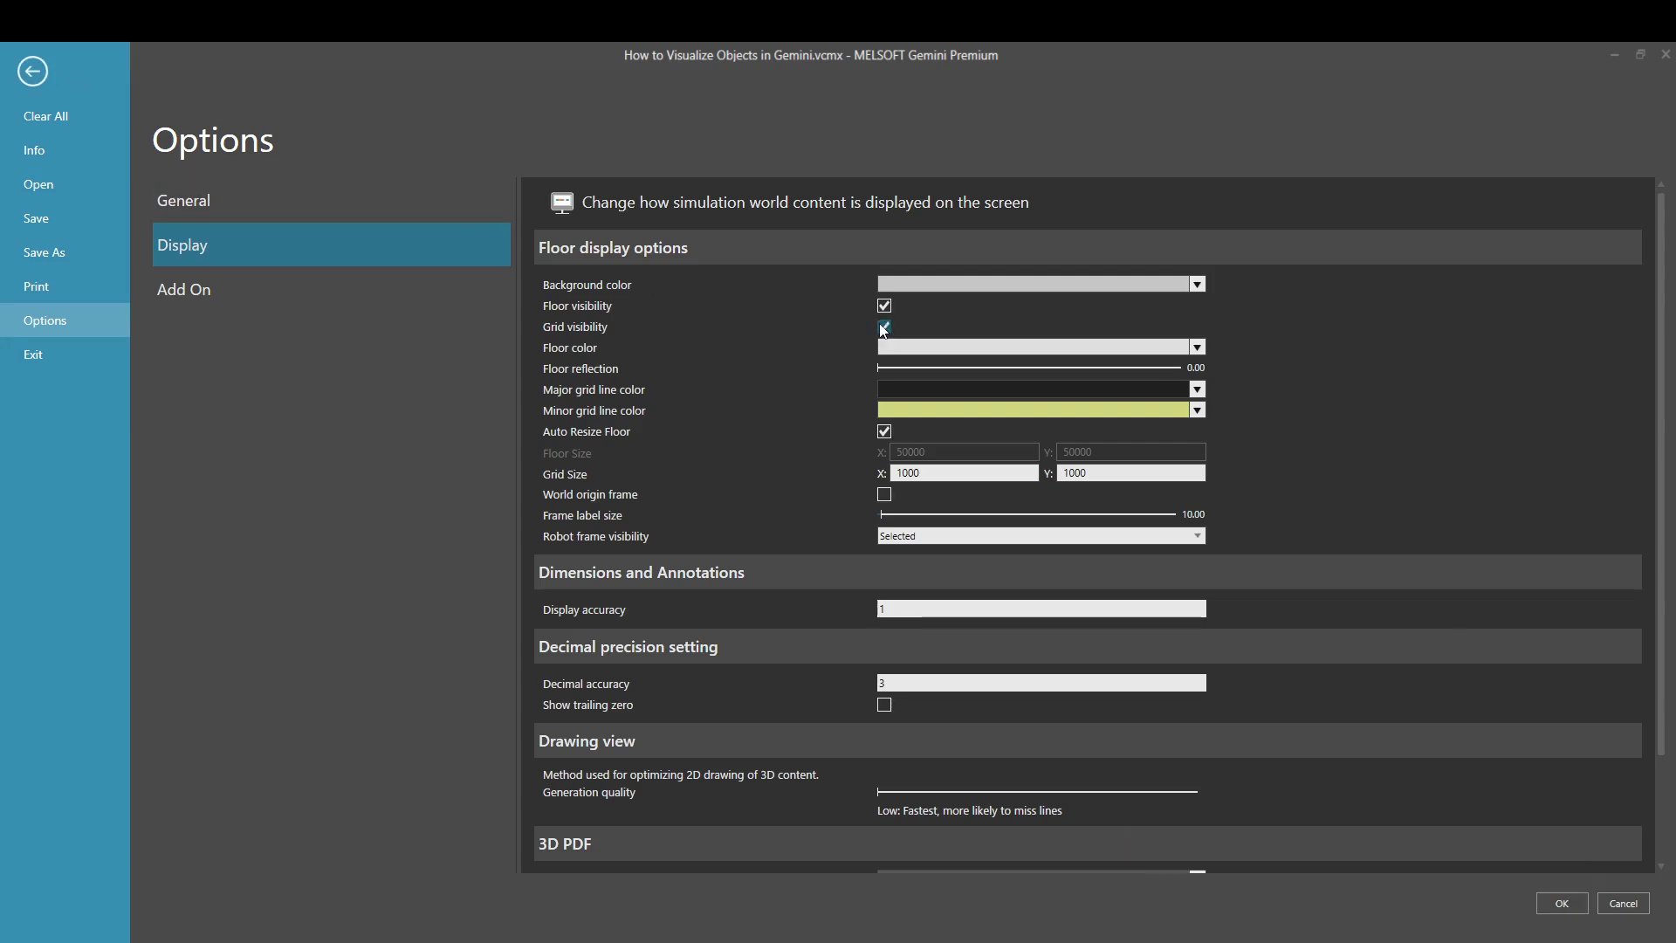
pyautogui.click(1562, 903)
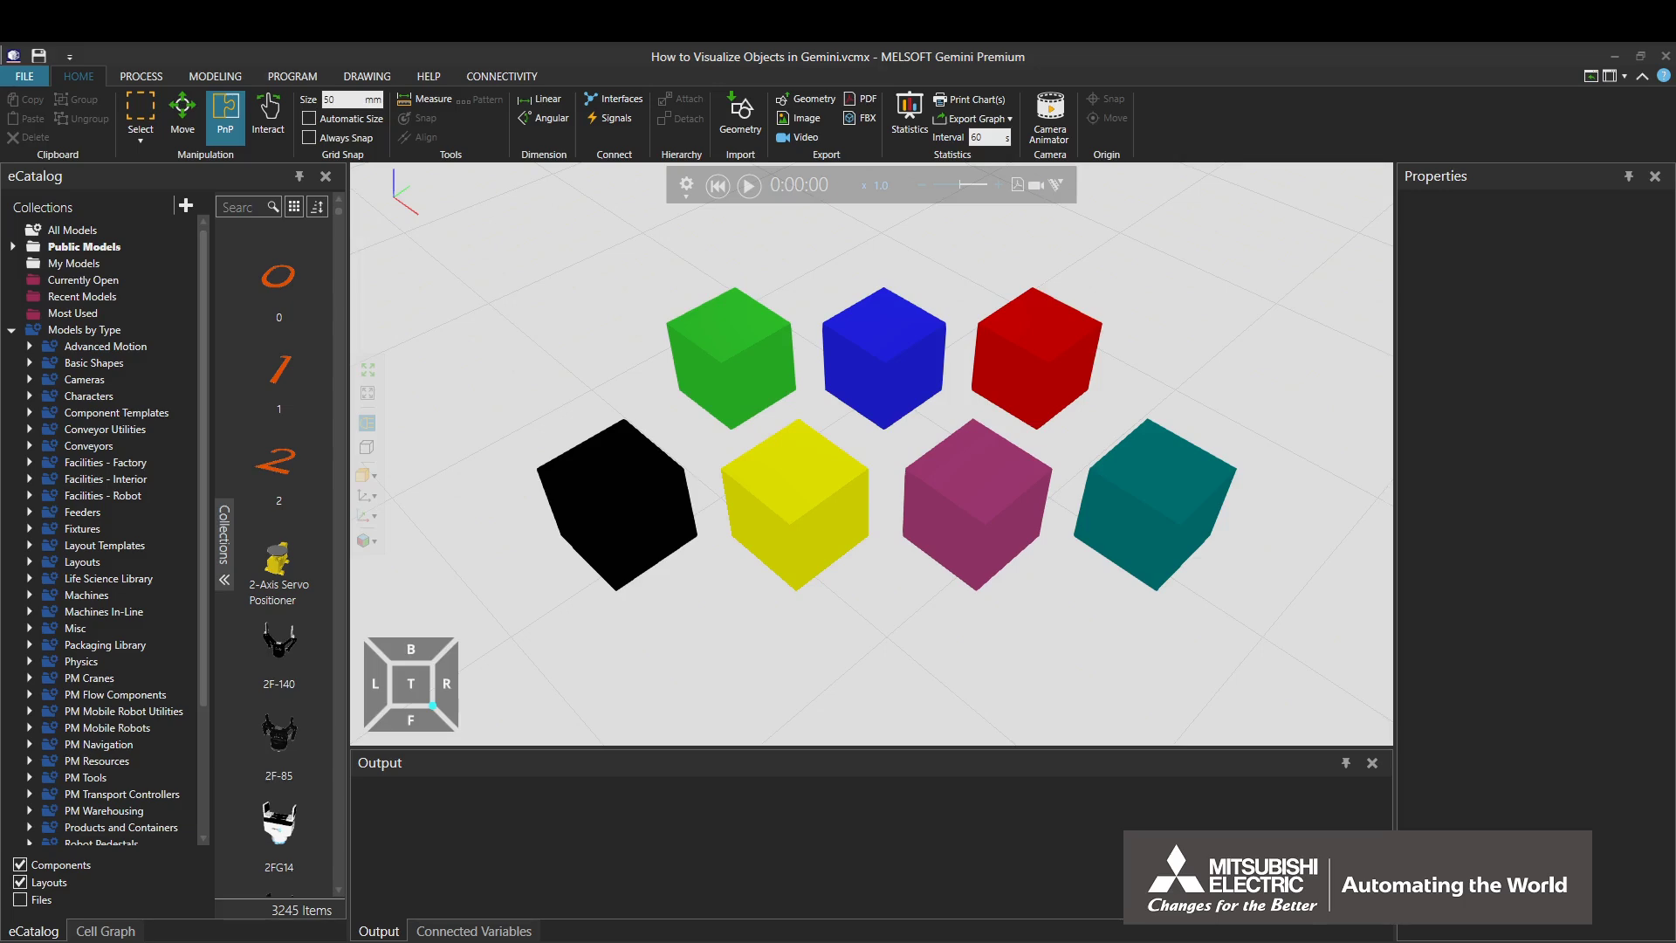
# Step: Set the floor reflection to 0.20 in the display options and apply it
pyautogui.click(33, 81)
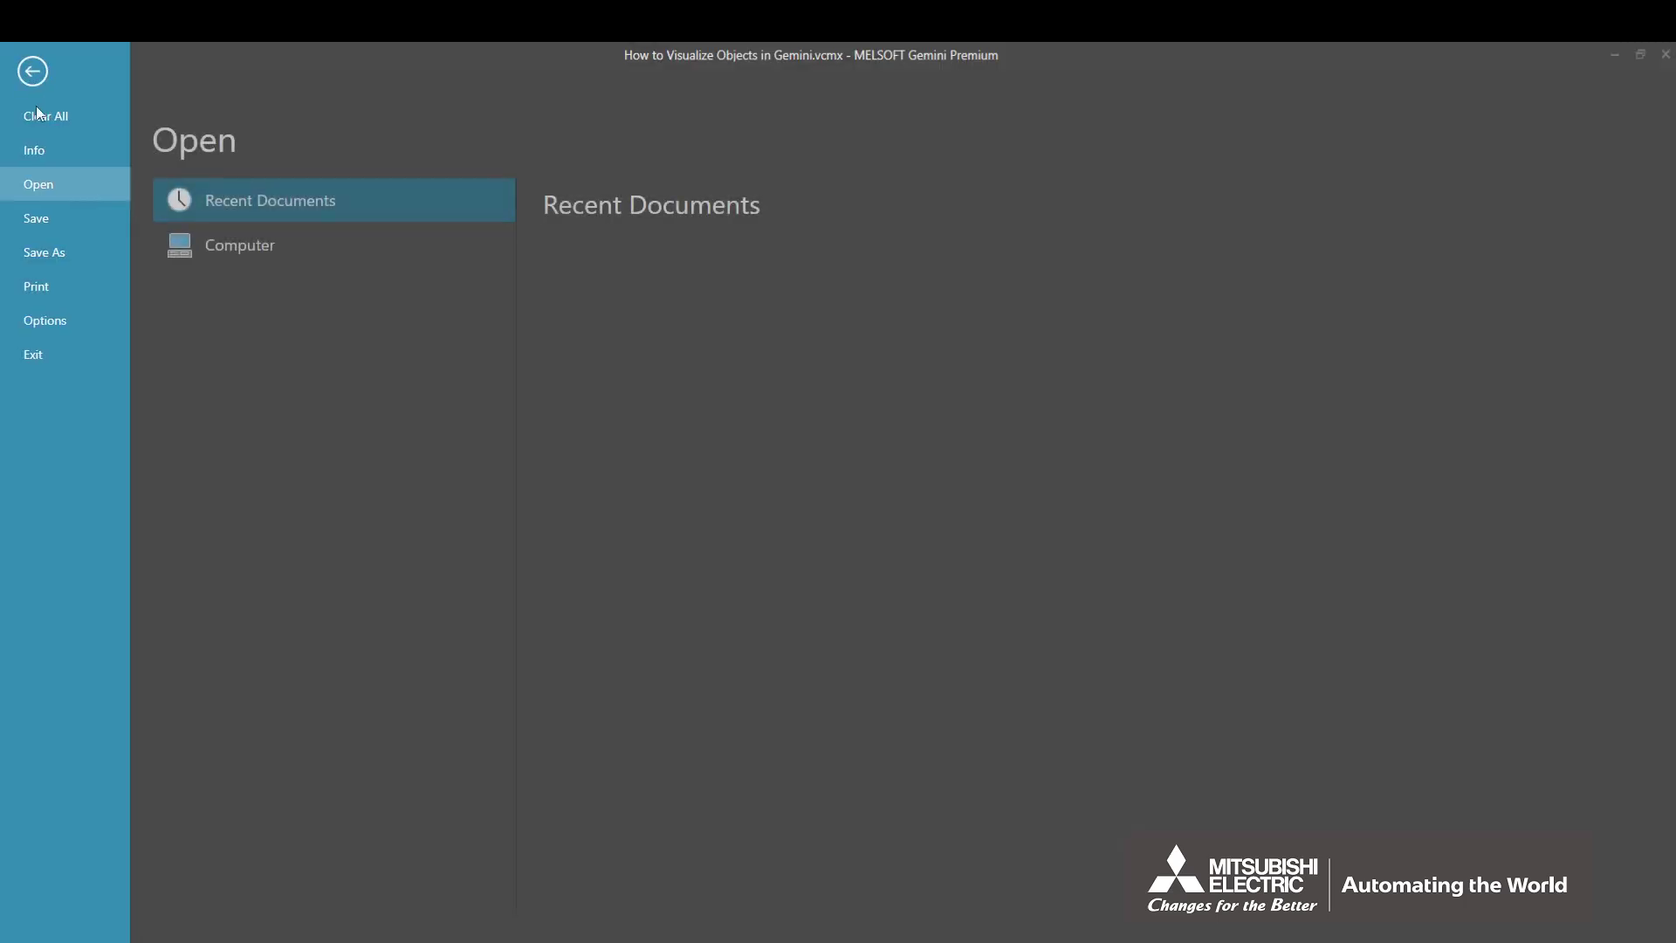
pyautogui.click(54, 321)
pyautogui.click(189, 241)
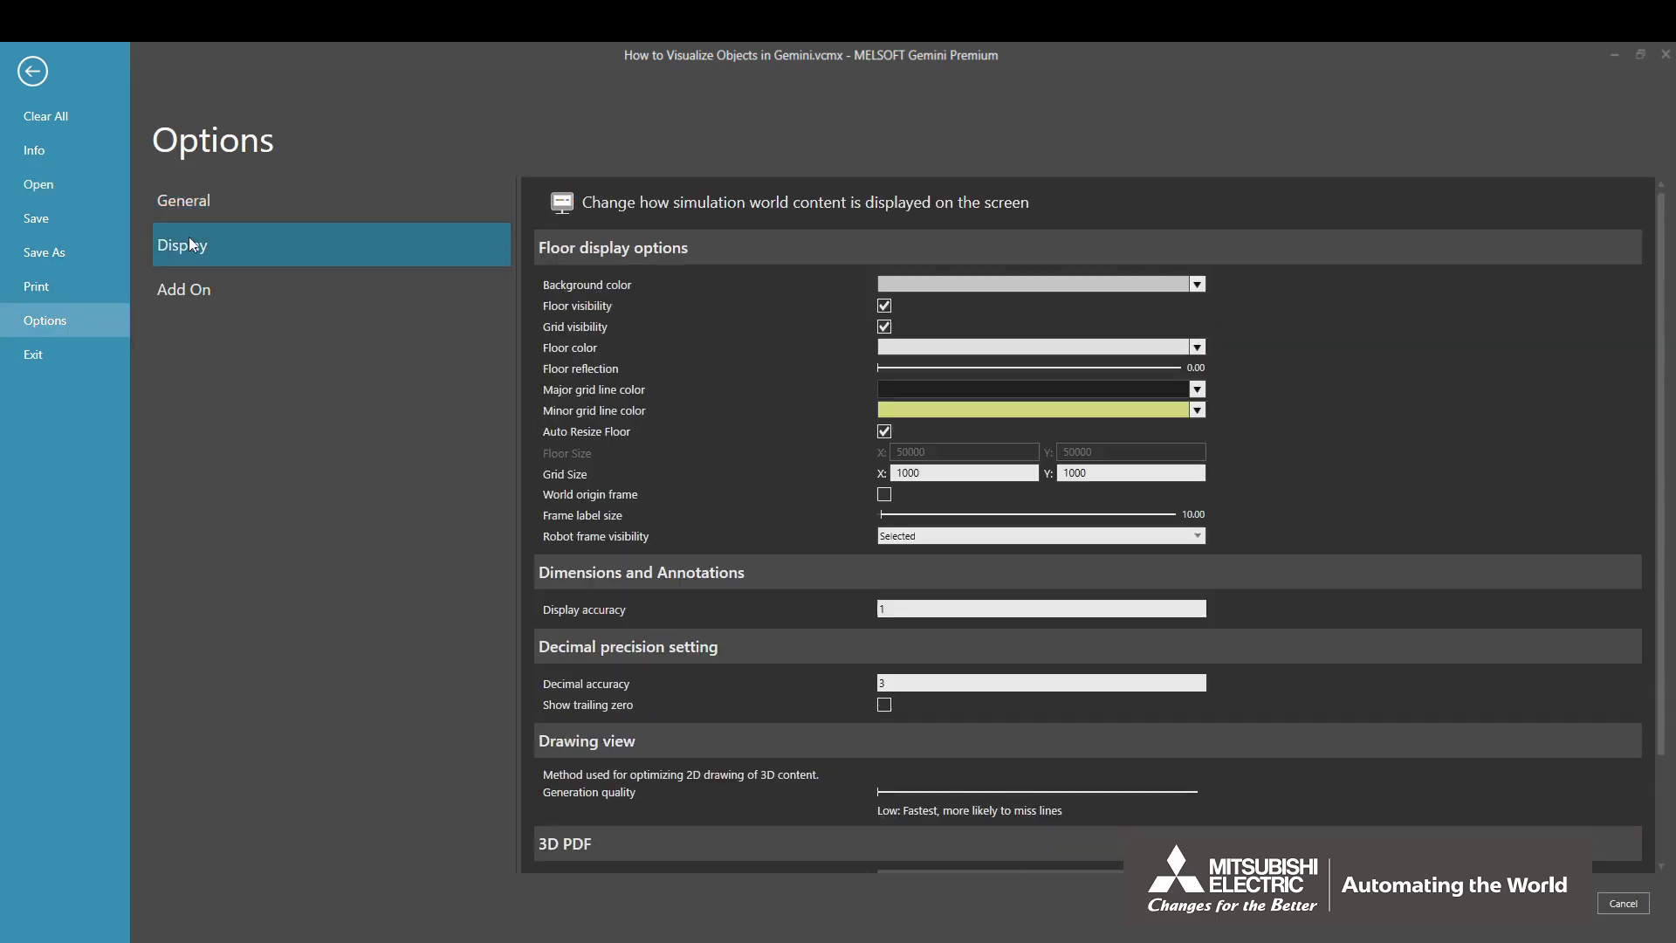
pyautogui.moveTo(879, 370); pyautogui.dragTo(935, 370)
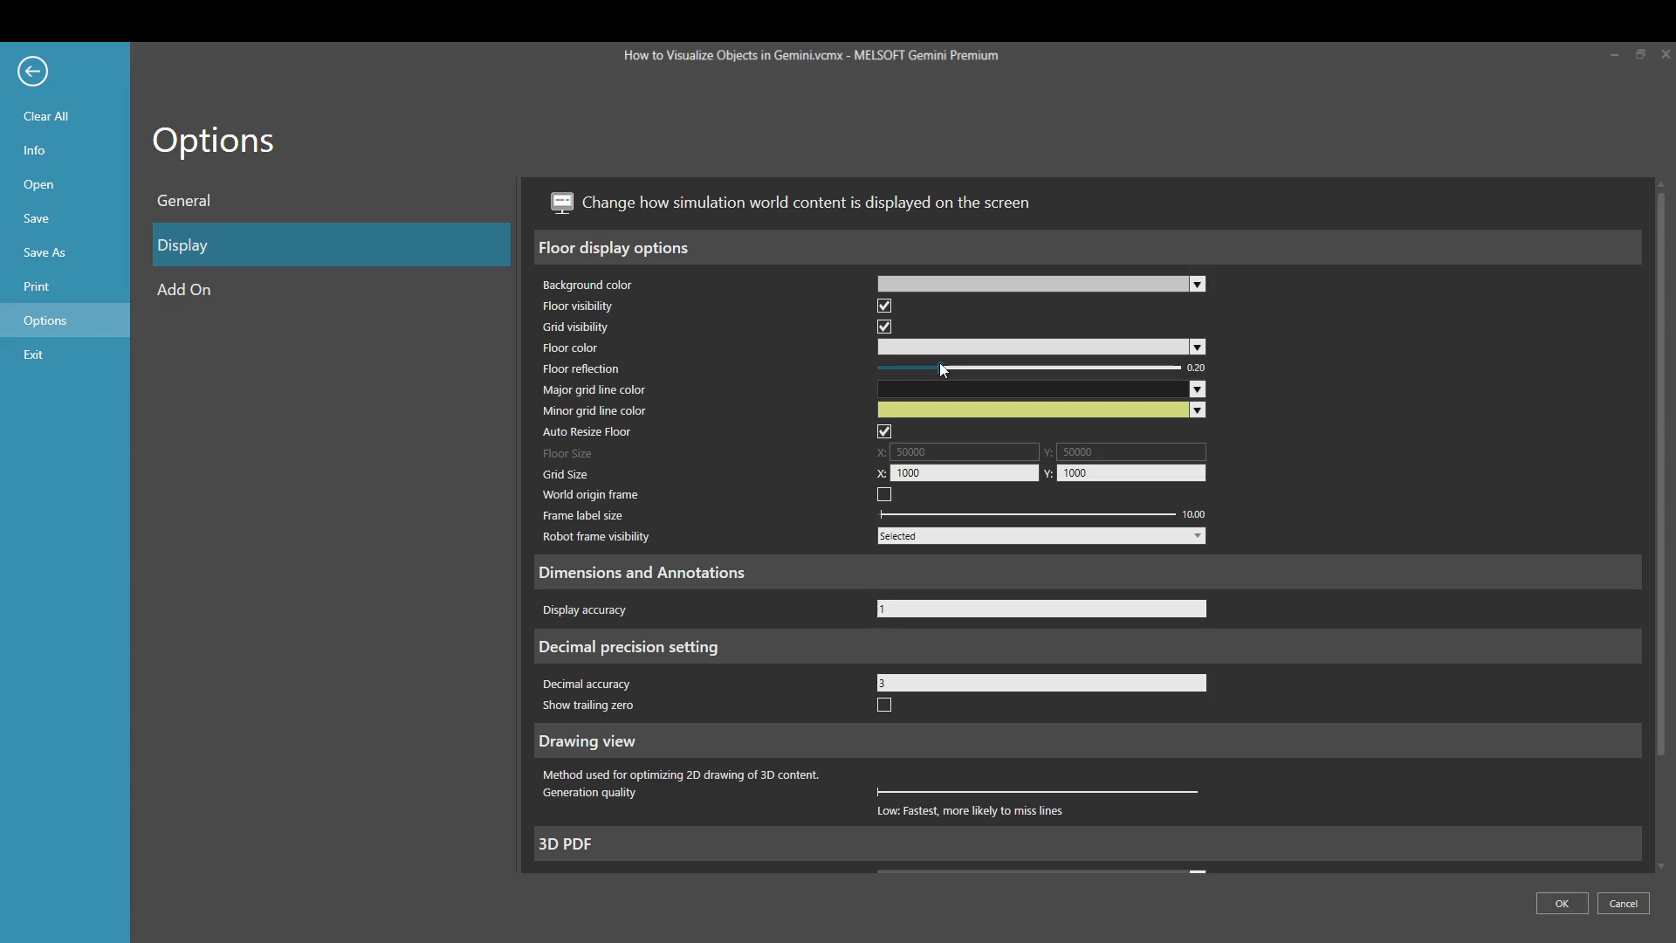
pyautogui.click(1562, 902)
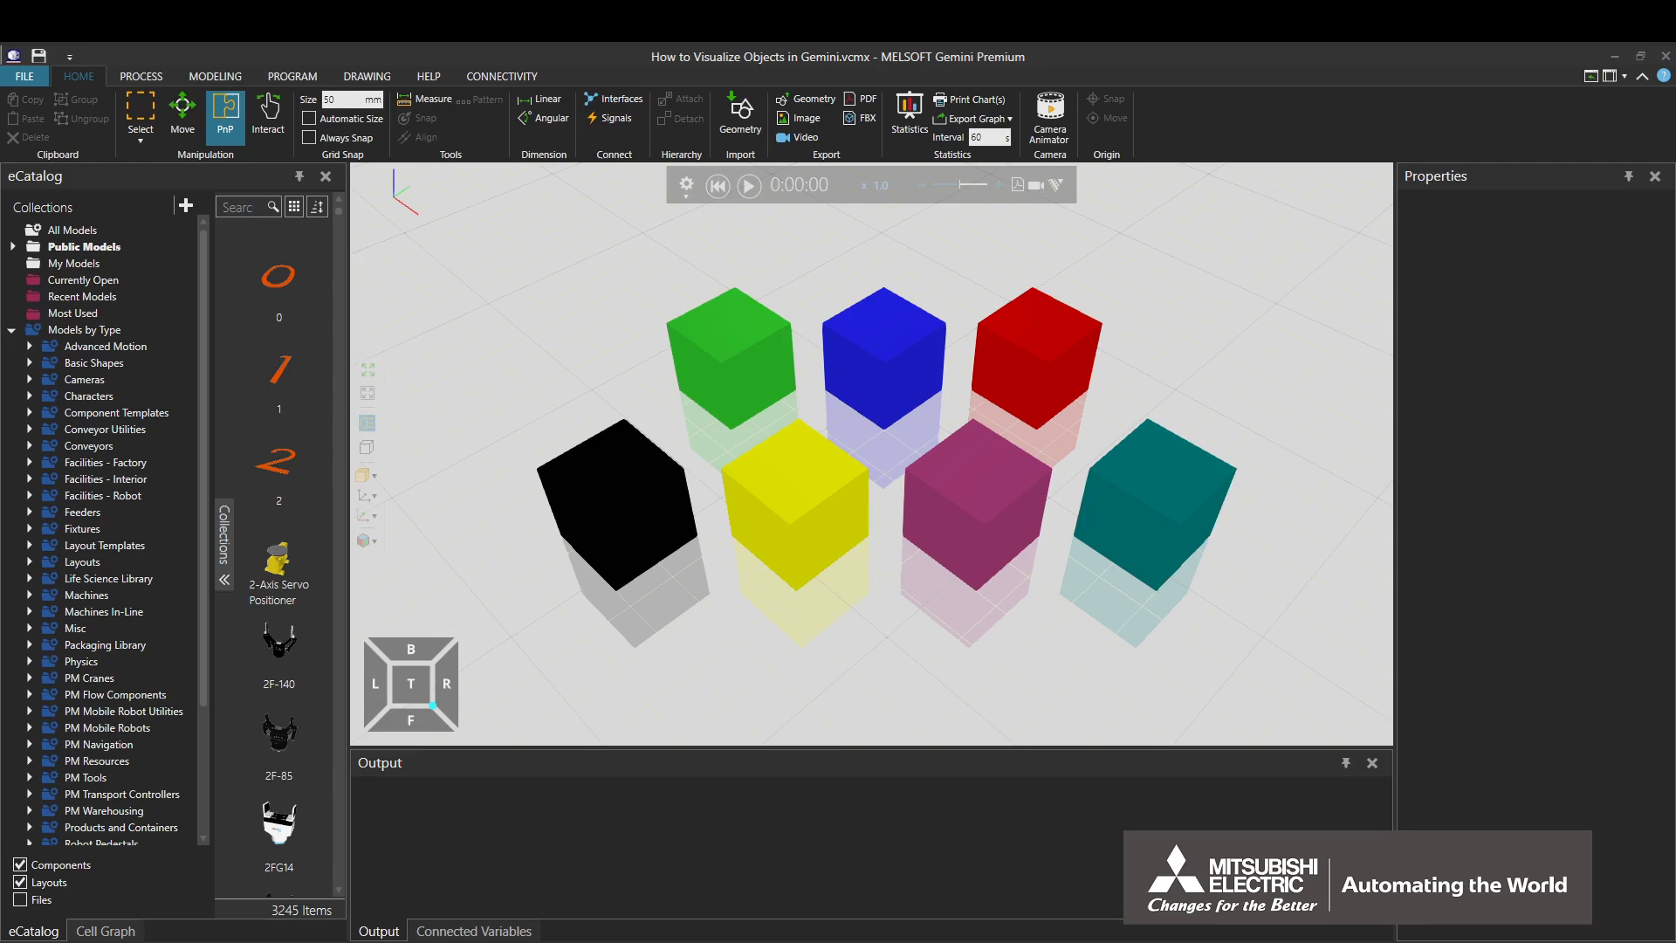
# Step: Turn off grid visibility and set the floor reflection to 0.00 in the display options, applying both changes
pyautogui.click(27, 80)
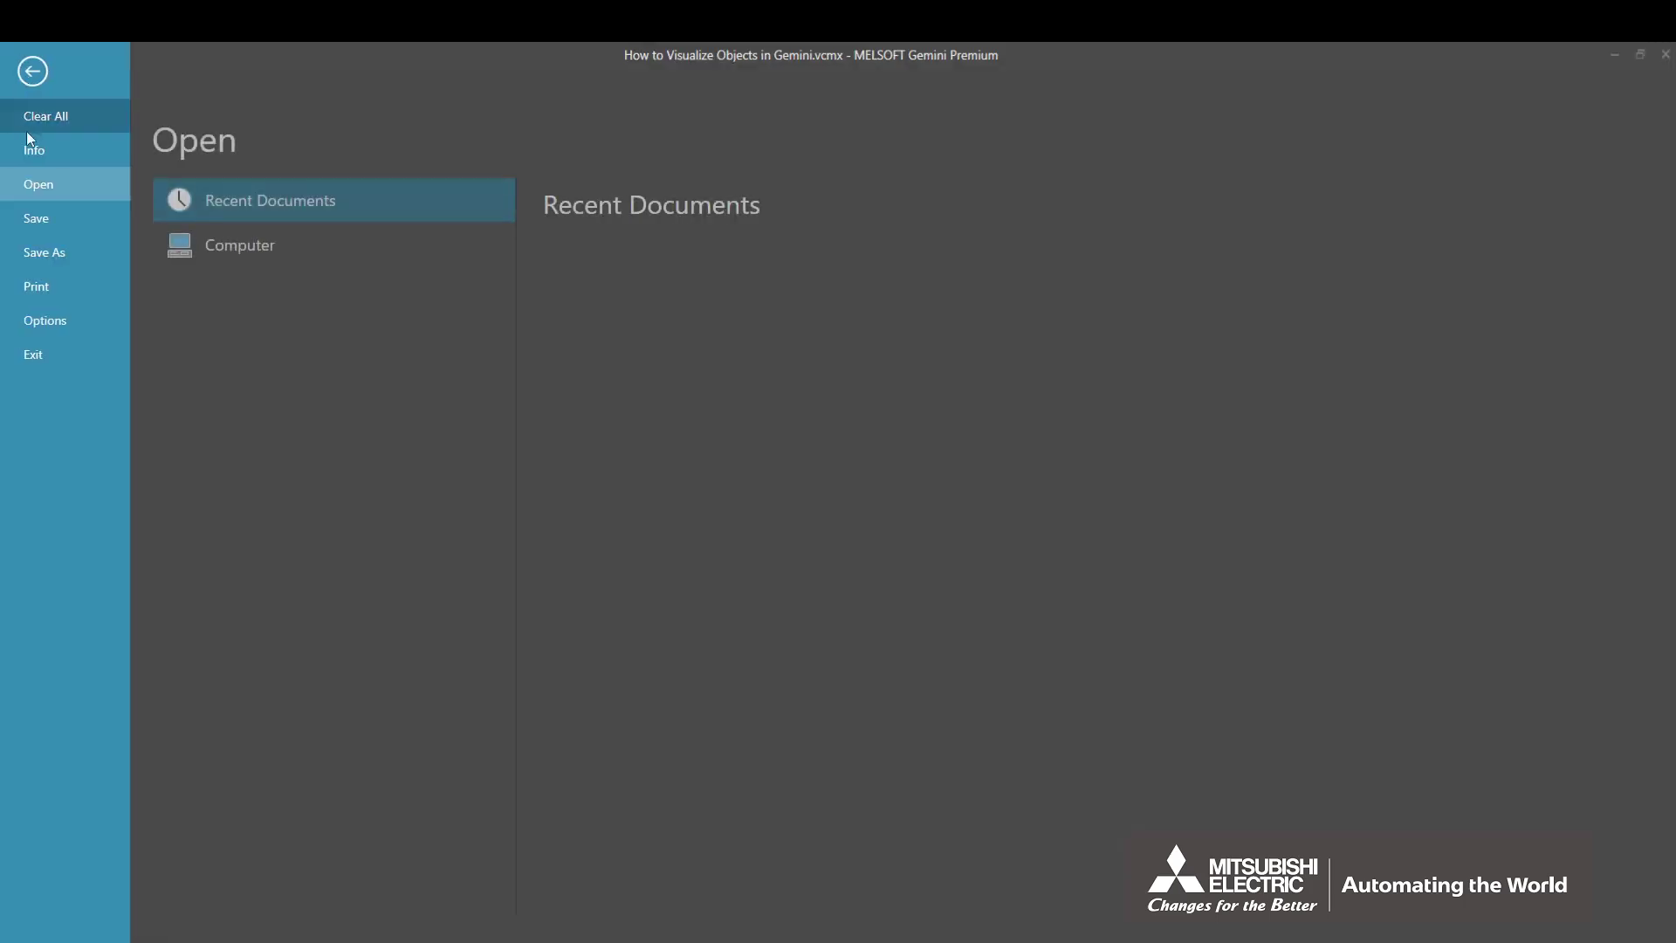
pyautogui.click(35, 321)
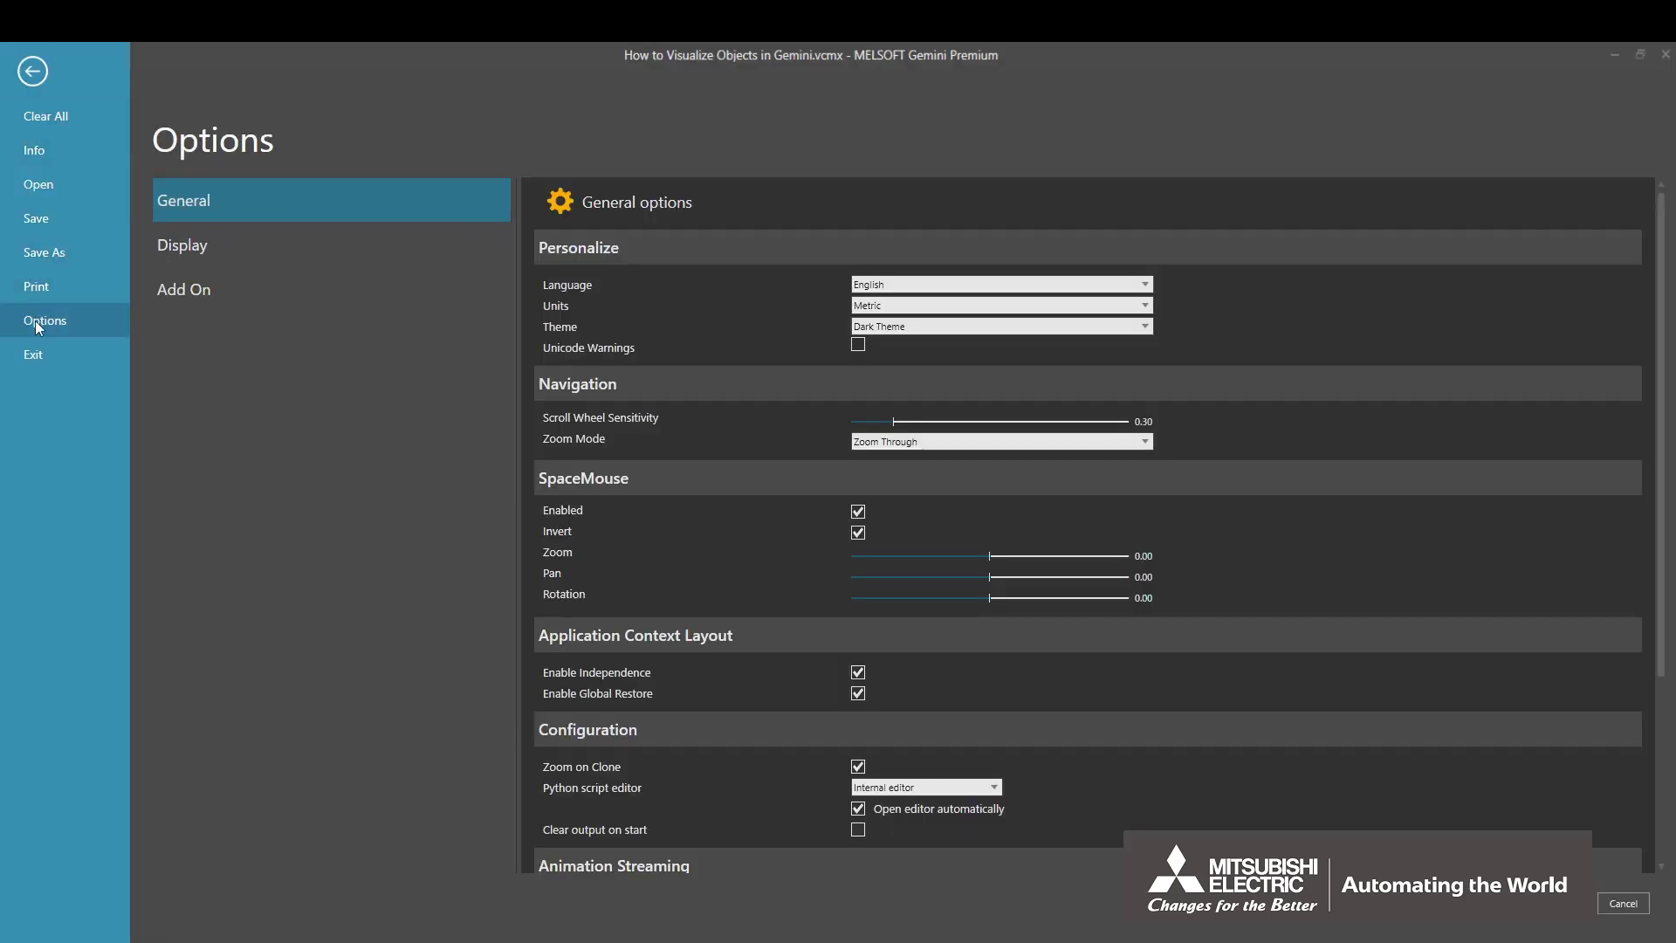
pyautogui.click(175, 248)
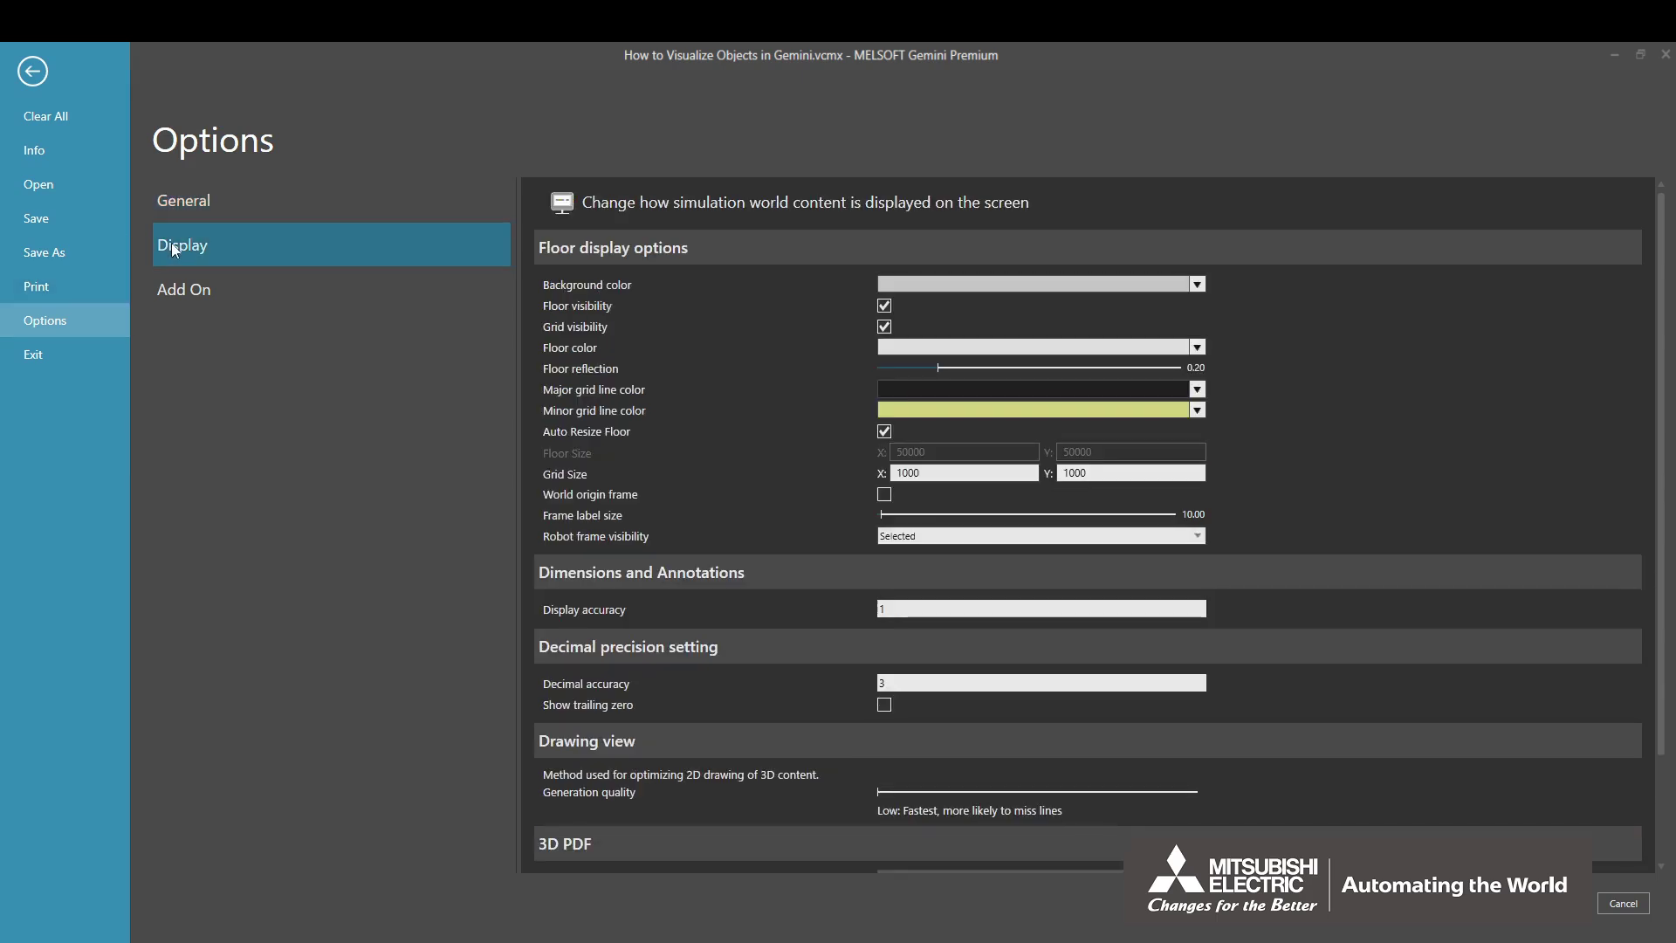
pyautogui.click(885, 326)
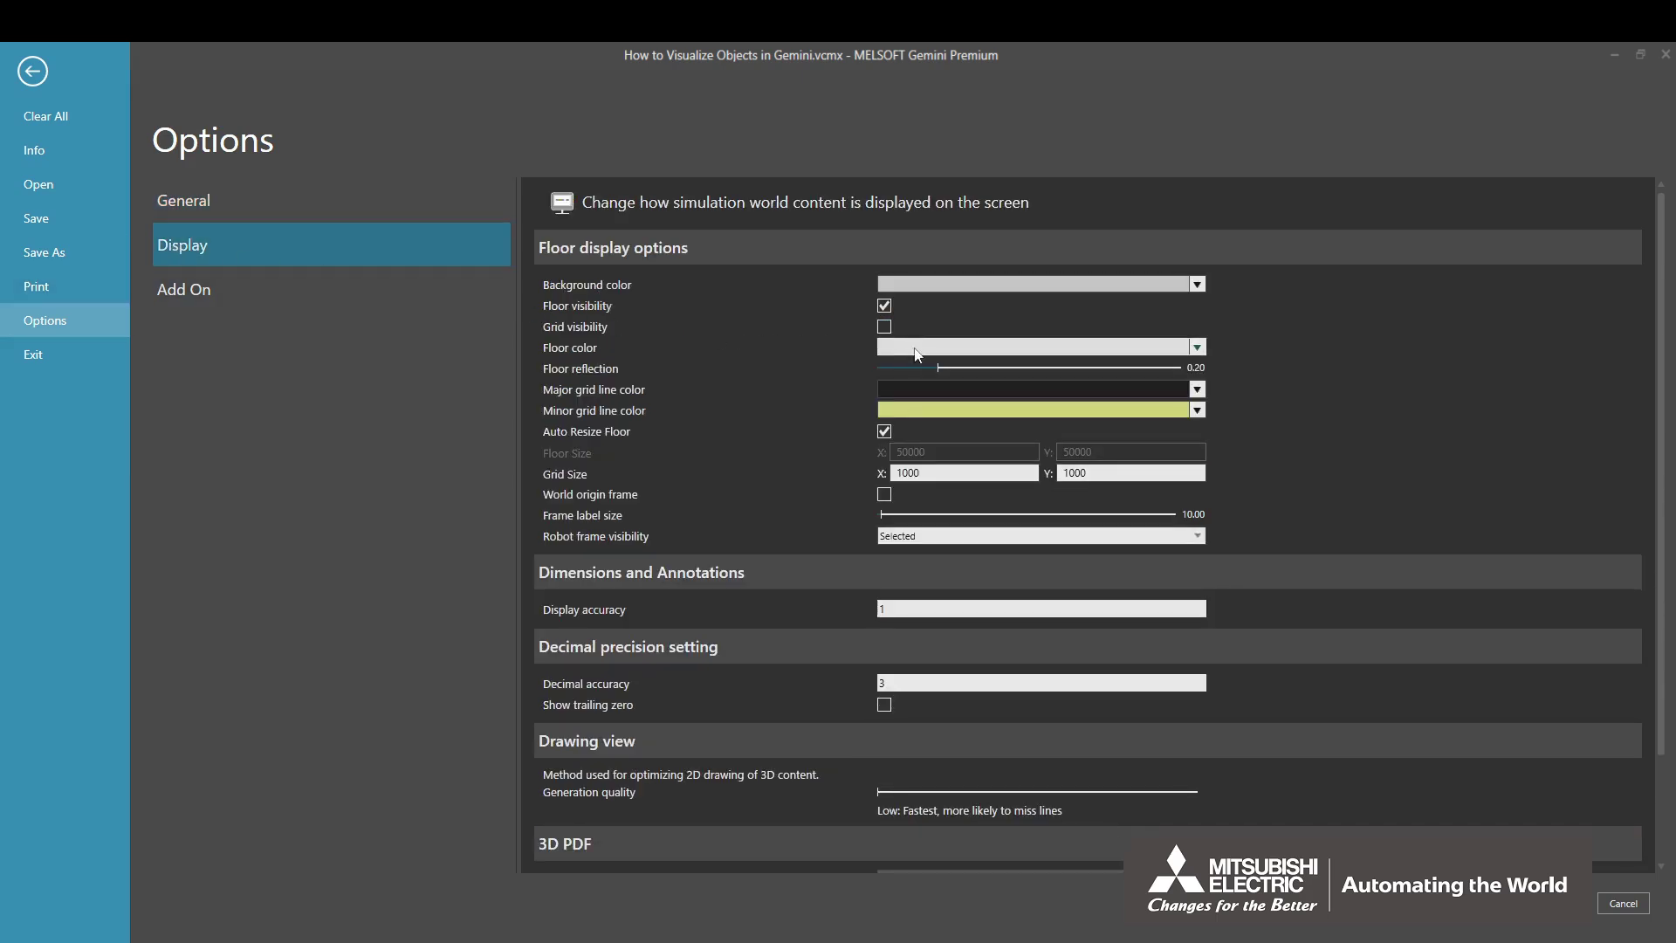
pyautogui.moveTo(937, 368); pyautogui.dragTo(872, 368)
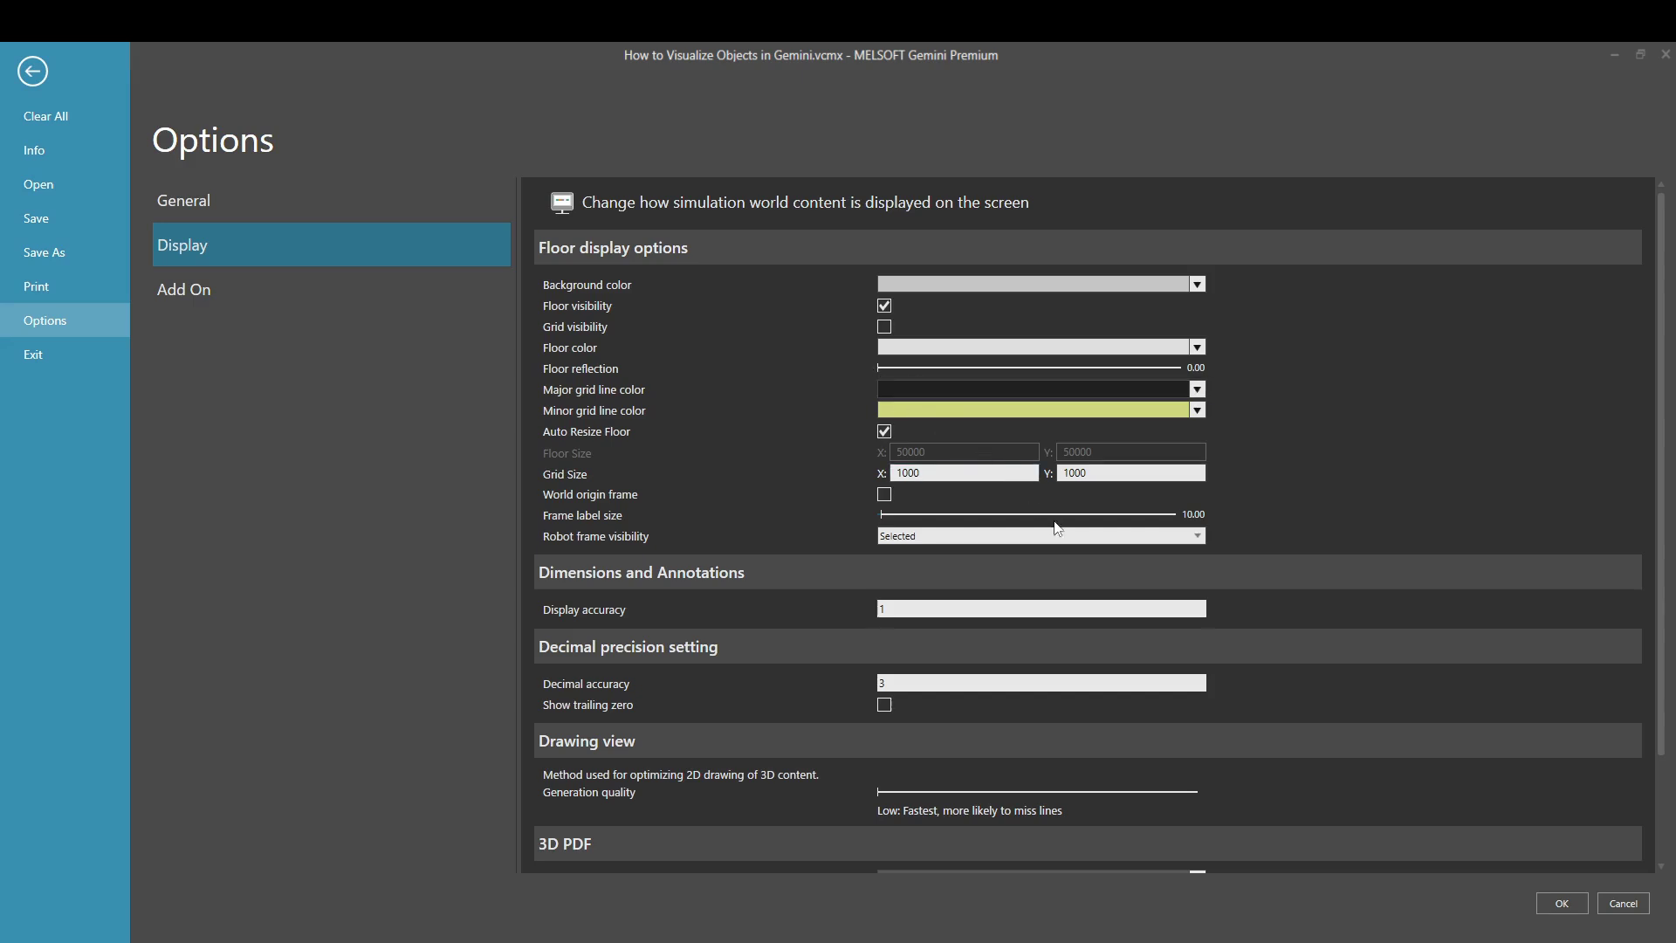
pyautogui.click(1561, 903)
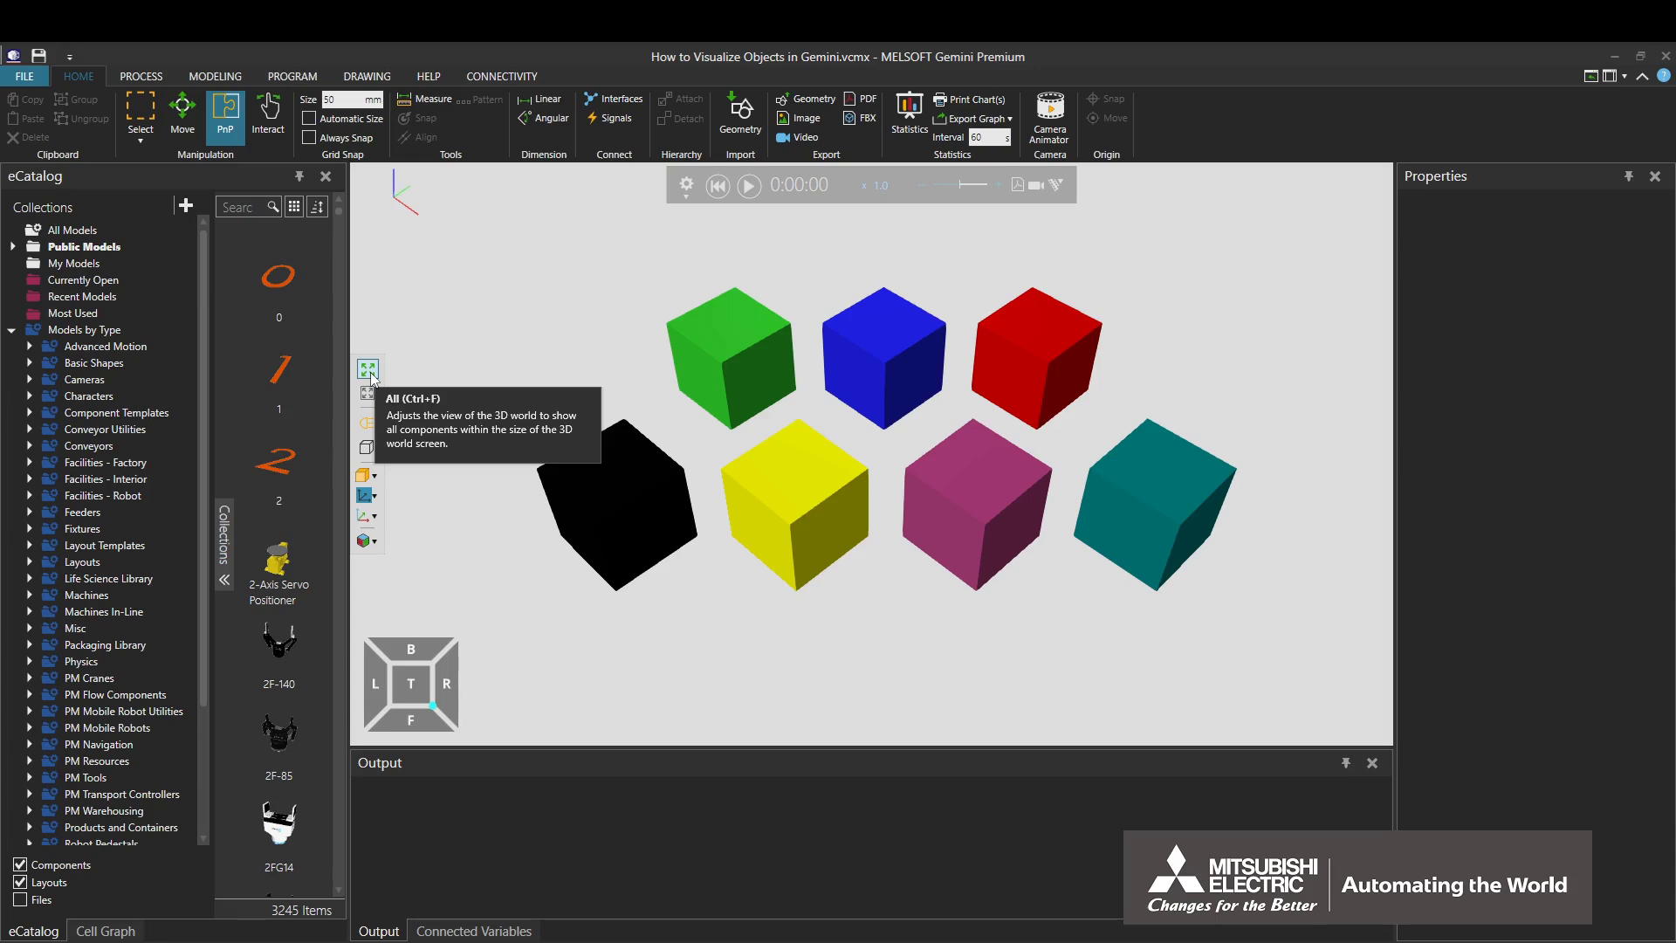
# Step: Pan the cubes off-centre and fit all components within the 3D world view
pyautogui.moveTo(553, 337); pyautogui.dragTo(658, 439, button='middle')
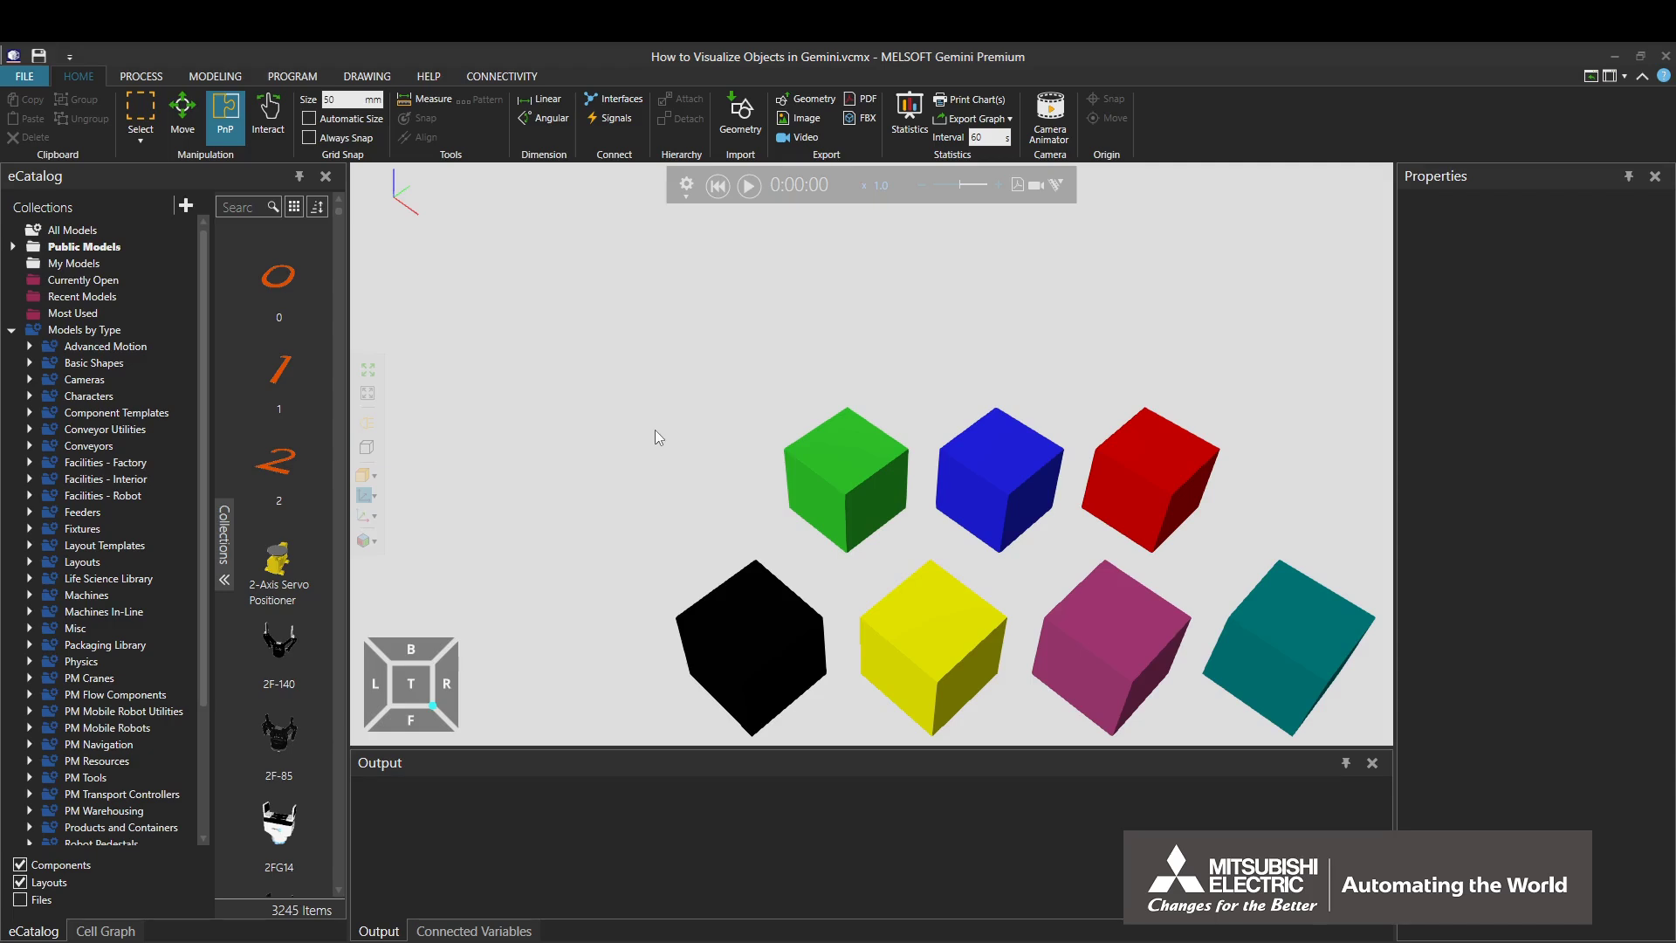
pyautogui.click(369, 374)
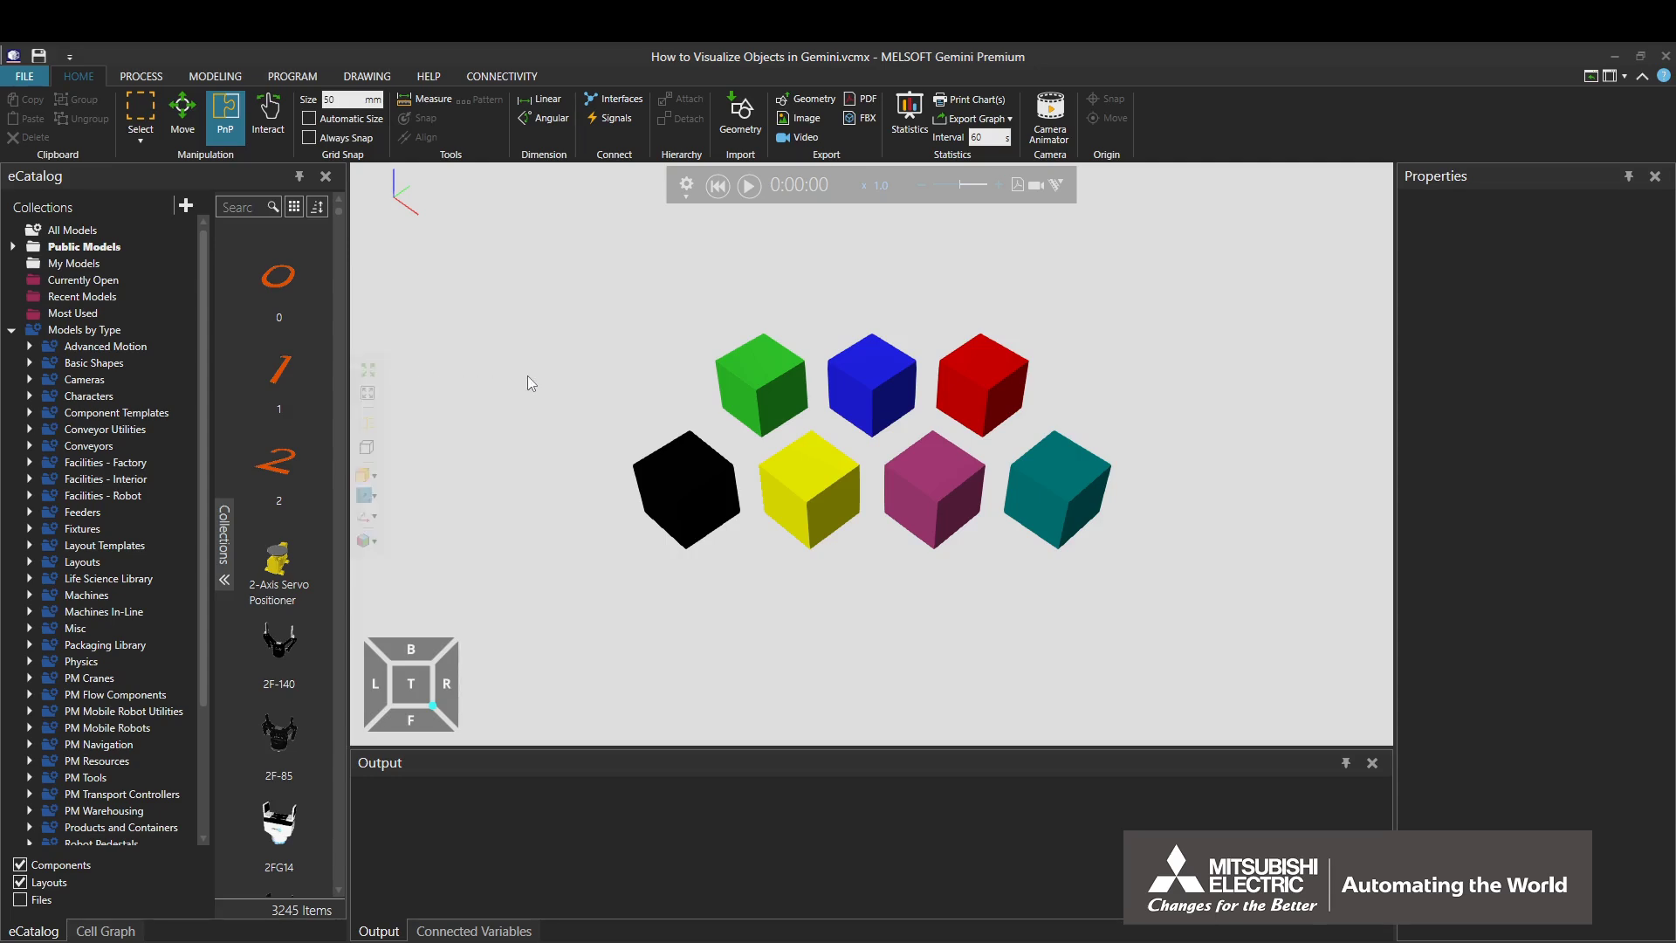
pyautogui.moveTo(553, 354); pyautogui.dragTo(758, 500, button='middle')
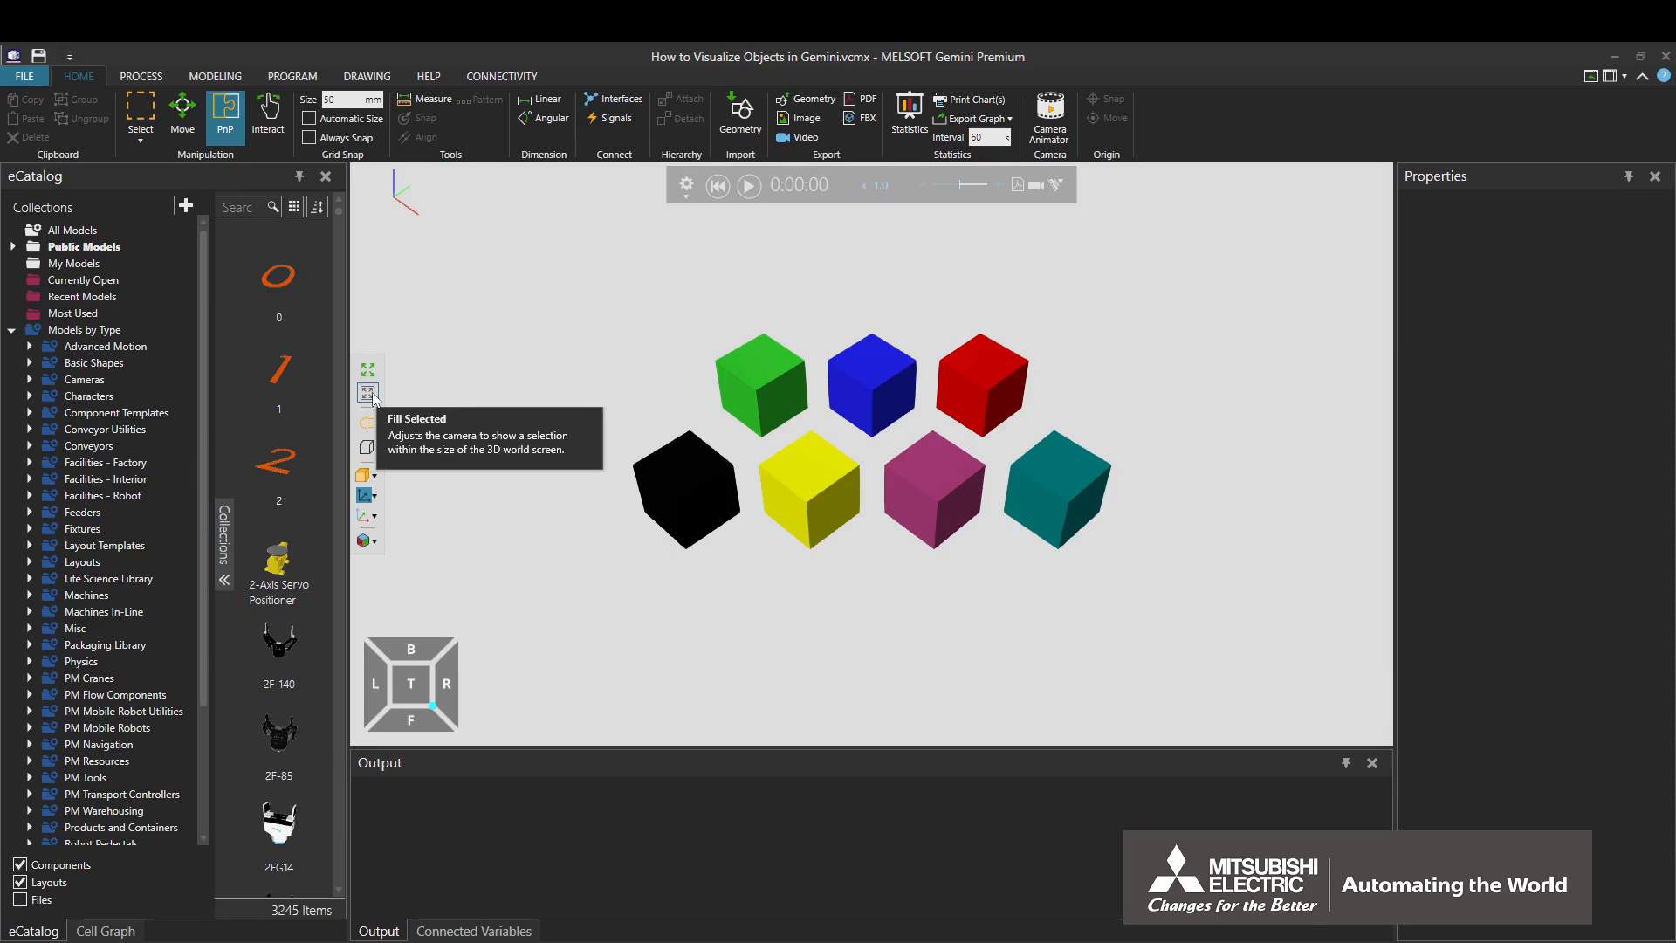
# Step: Frame only the black cube with Fill Selected, and fit all components in the view again
pyautogui.click(701, 528)
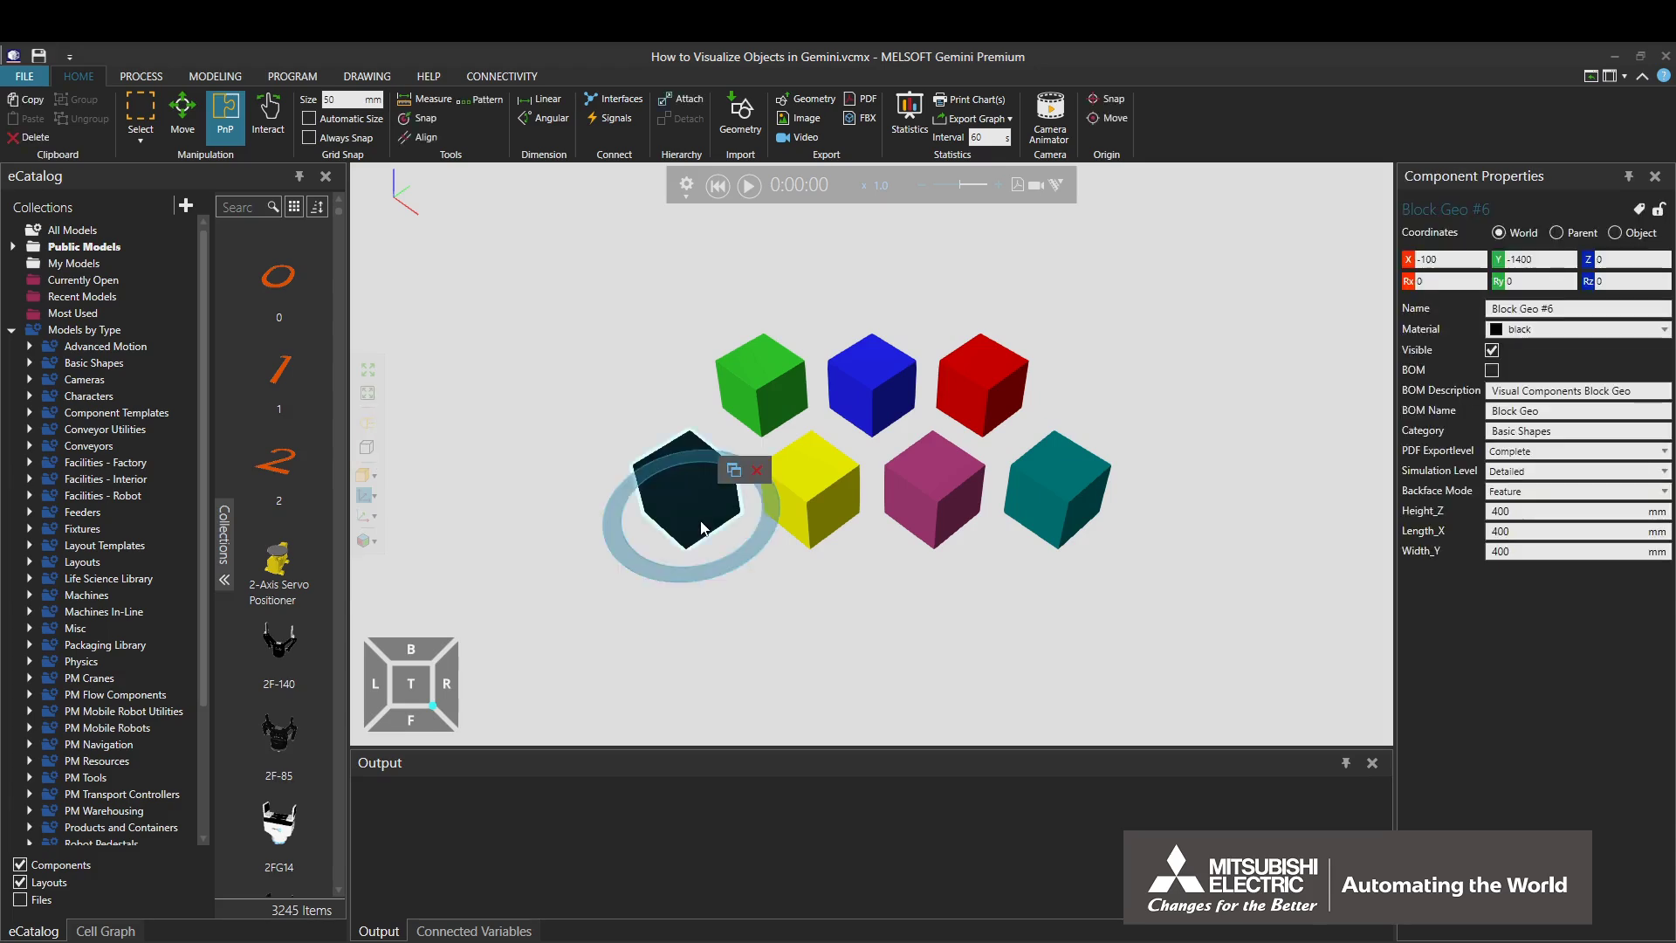
pyautogui.click(370, 396)
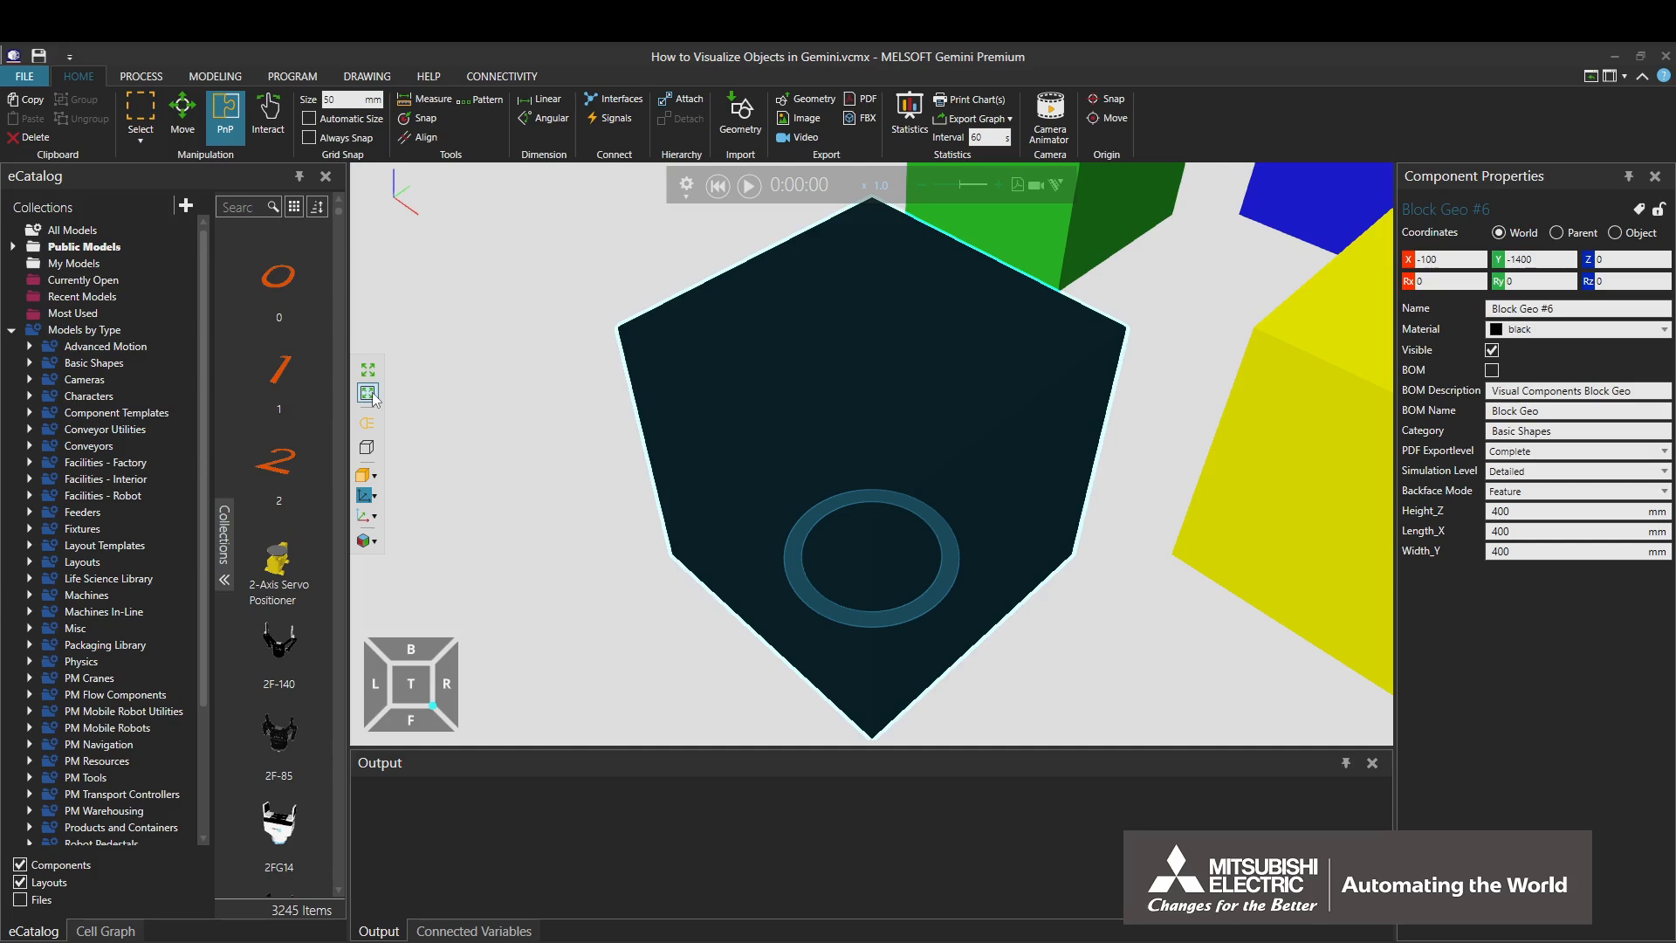
pyautogui.click(368, 371)
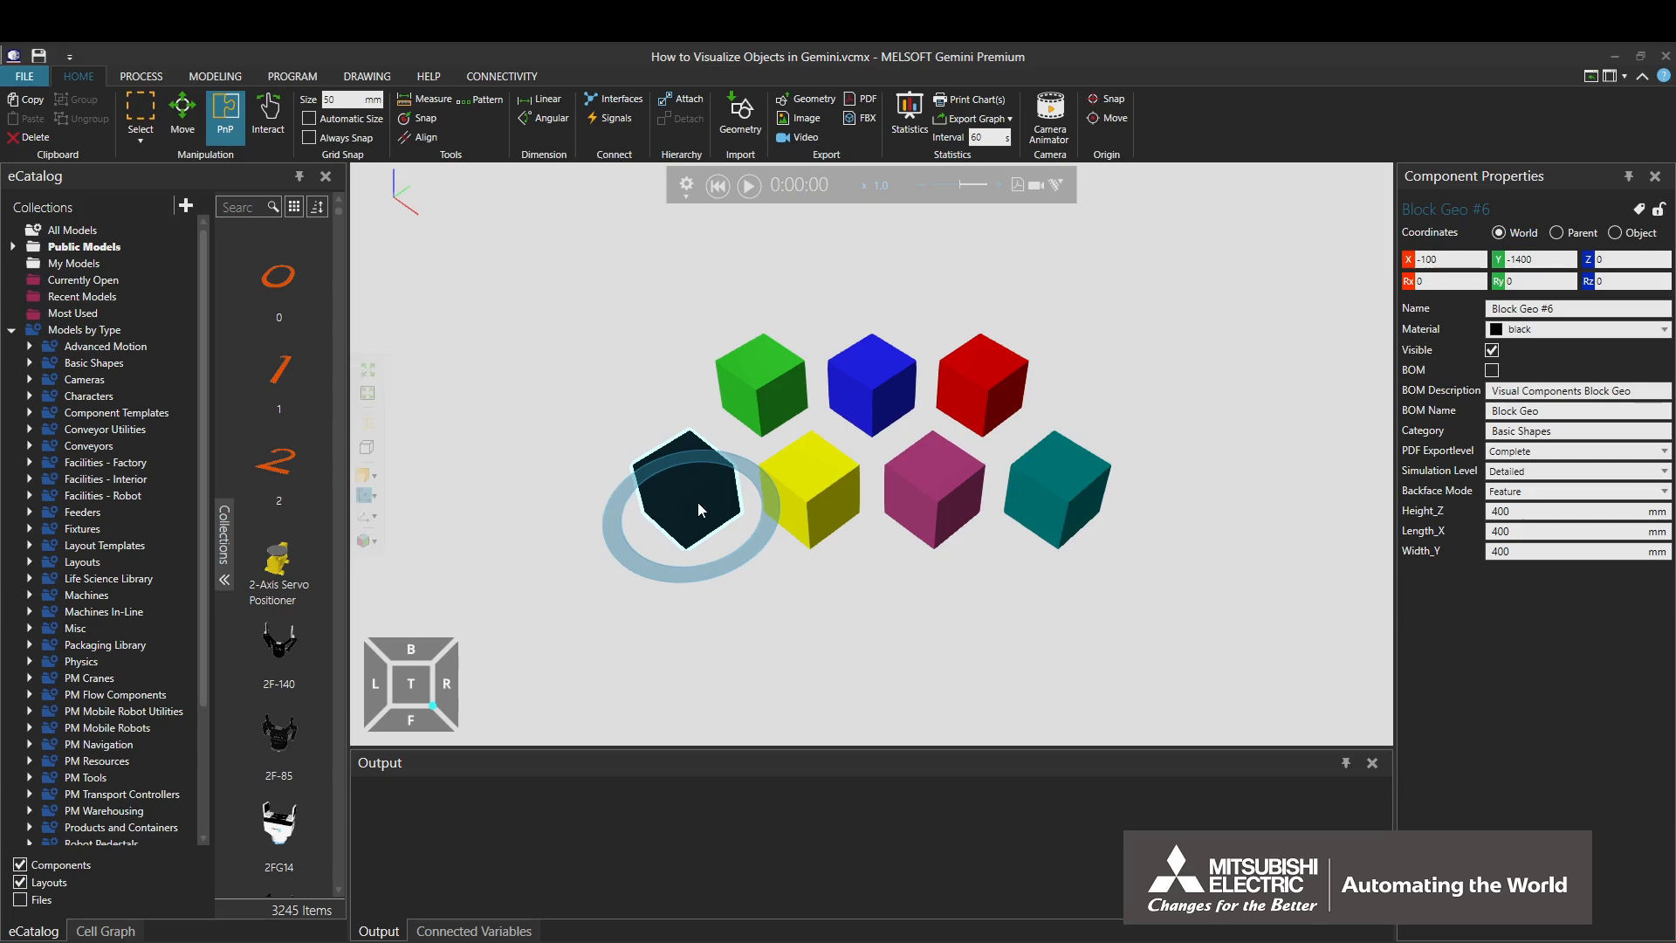
# Step: Add the red cube to the selection and frame both selected cubes with Fill Selected
pyautogui.keyDown('ctrl'); pyautogui.click(985, 409); pyautogui.keyUp('ctrl')
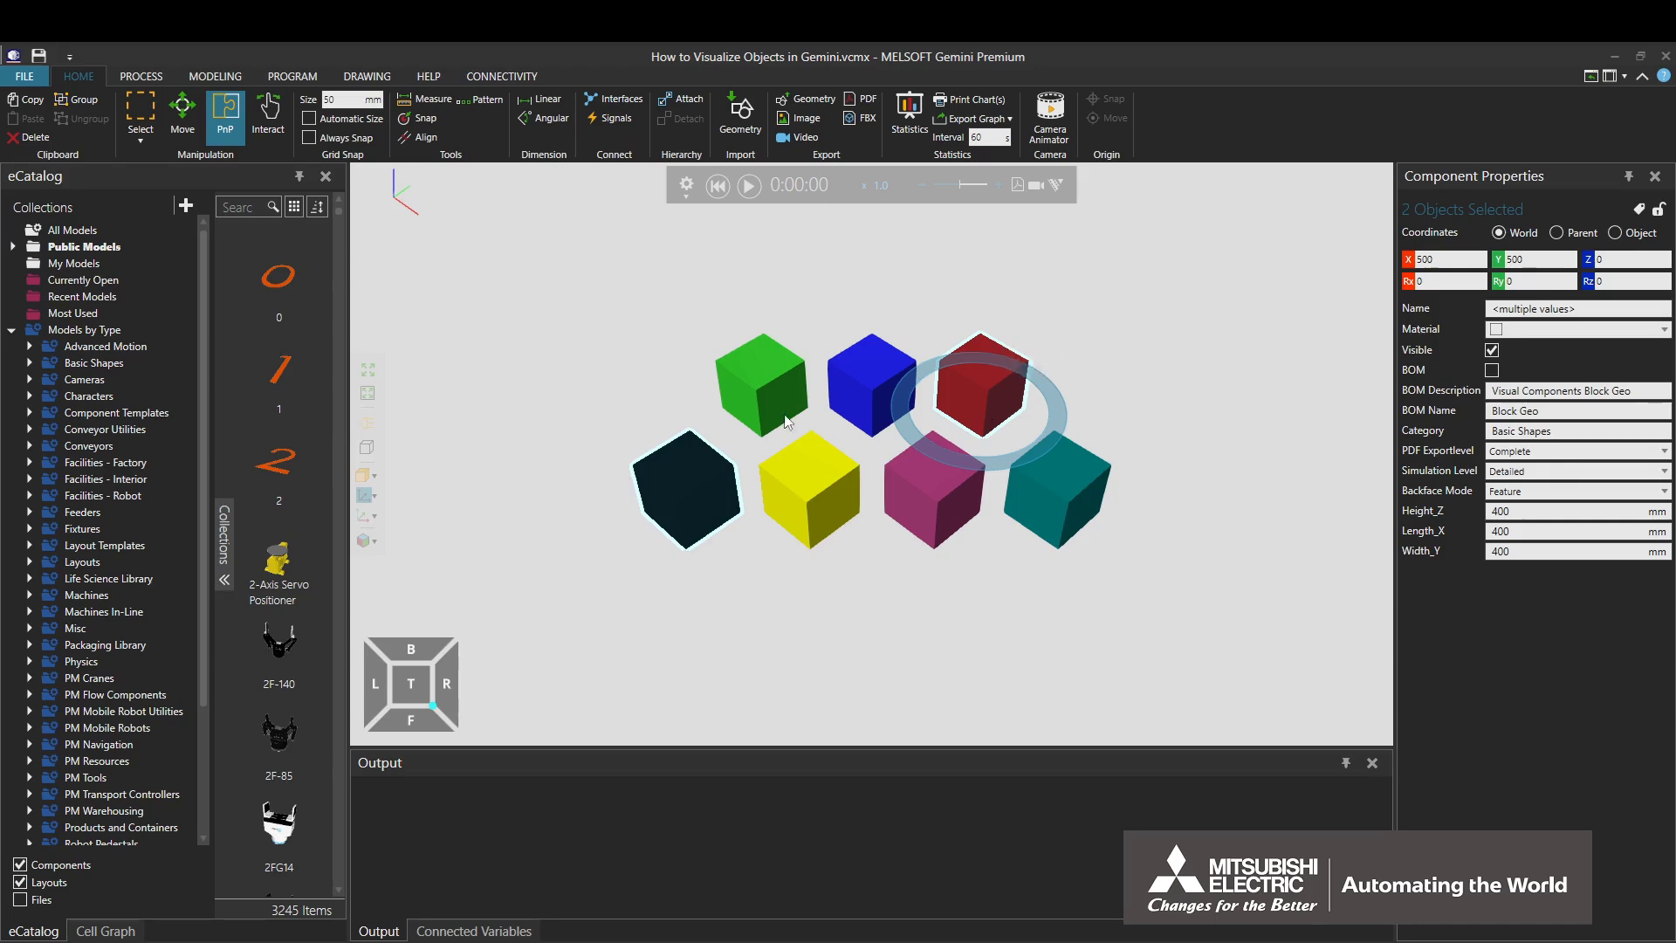
pyautogui.click(368, 393)
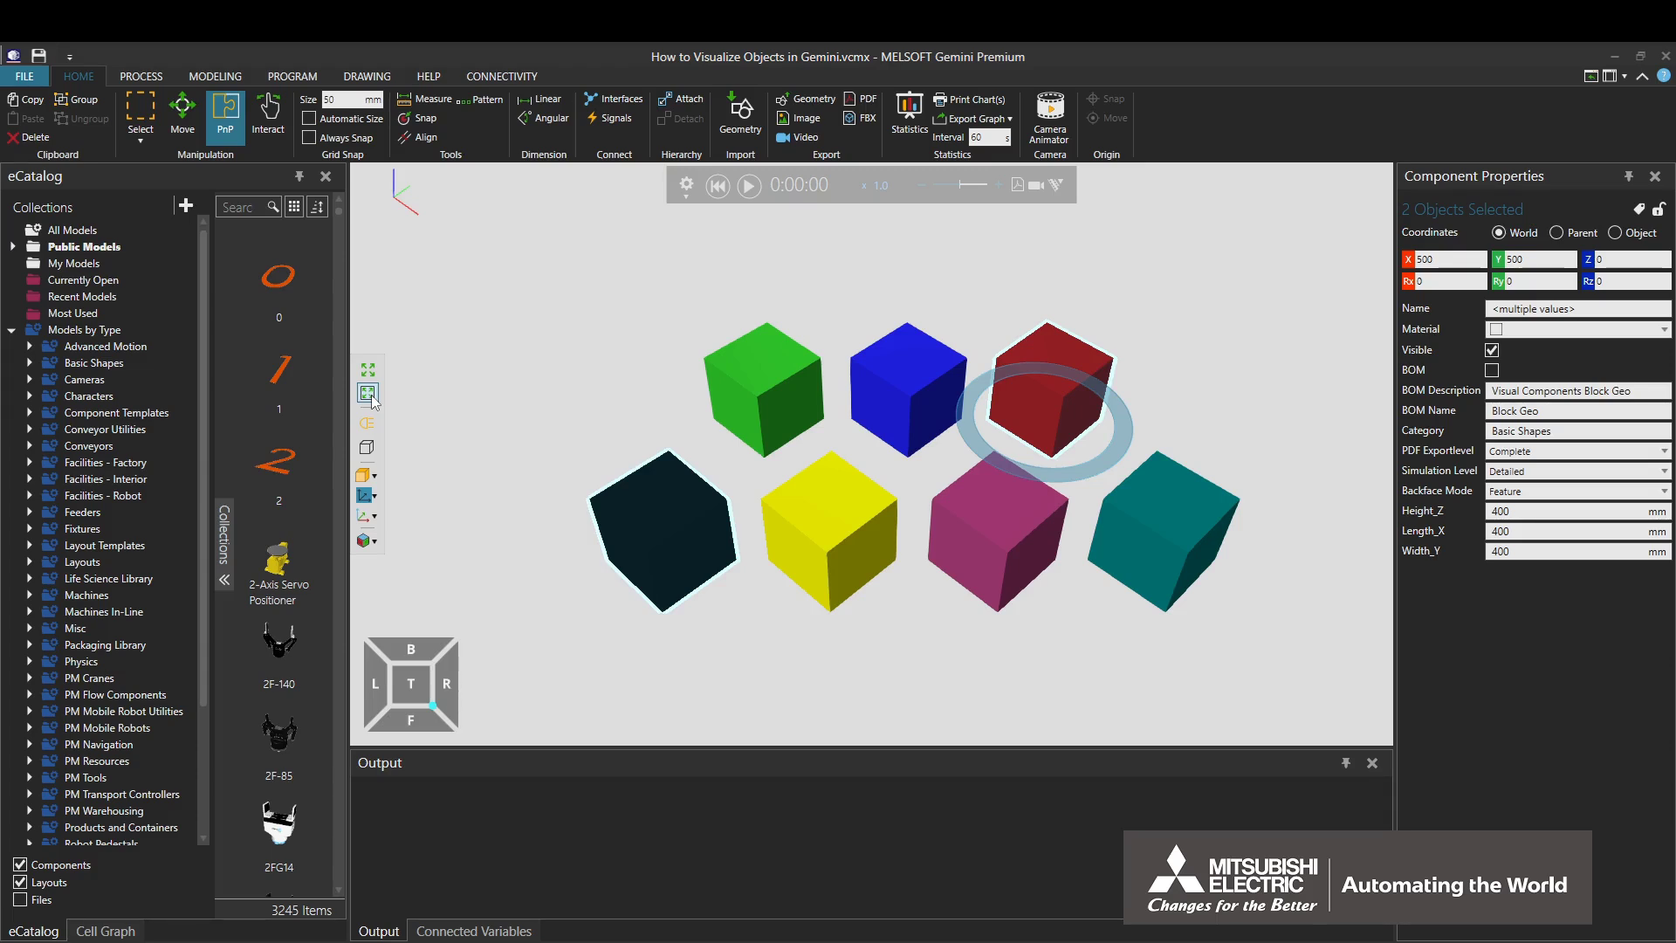
# Step: Remove the red cube from the selection to frame the black cube alone, and return to the full view with nothing selected
pyautogui.keyDown('ctrl'); pyautogui.click(1062, 400); pyautogui.keyUp('ctrl')
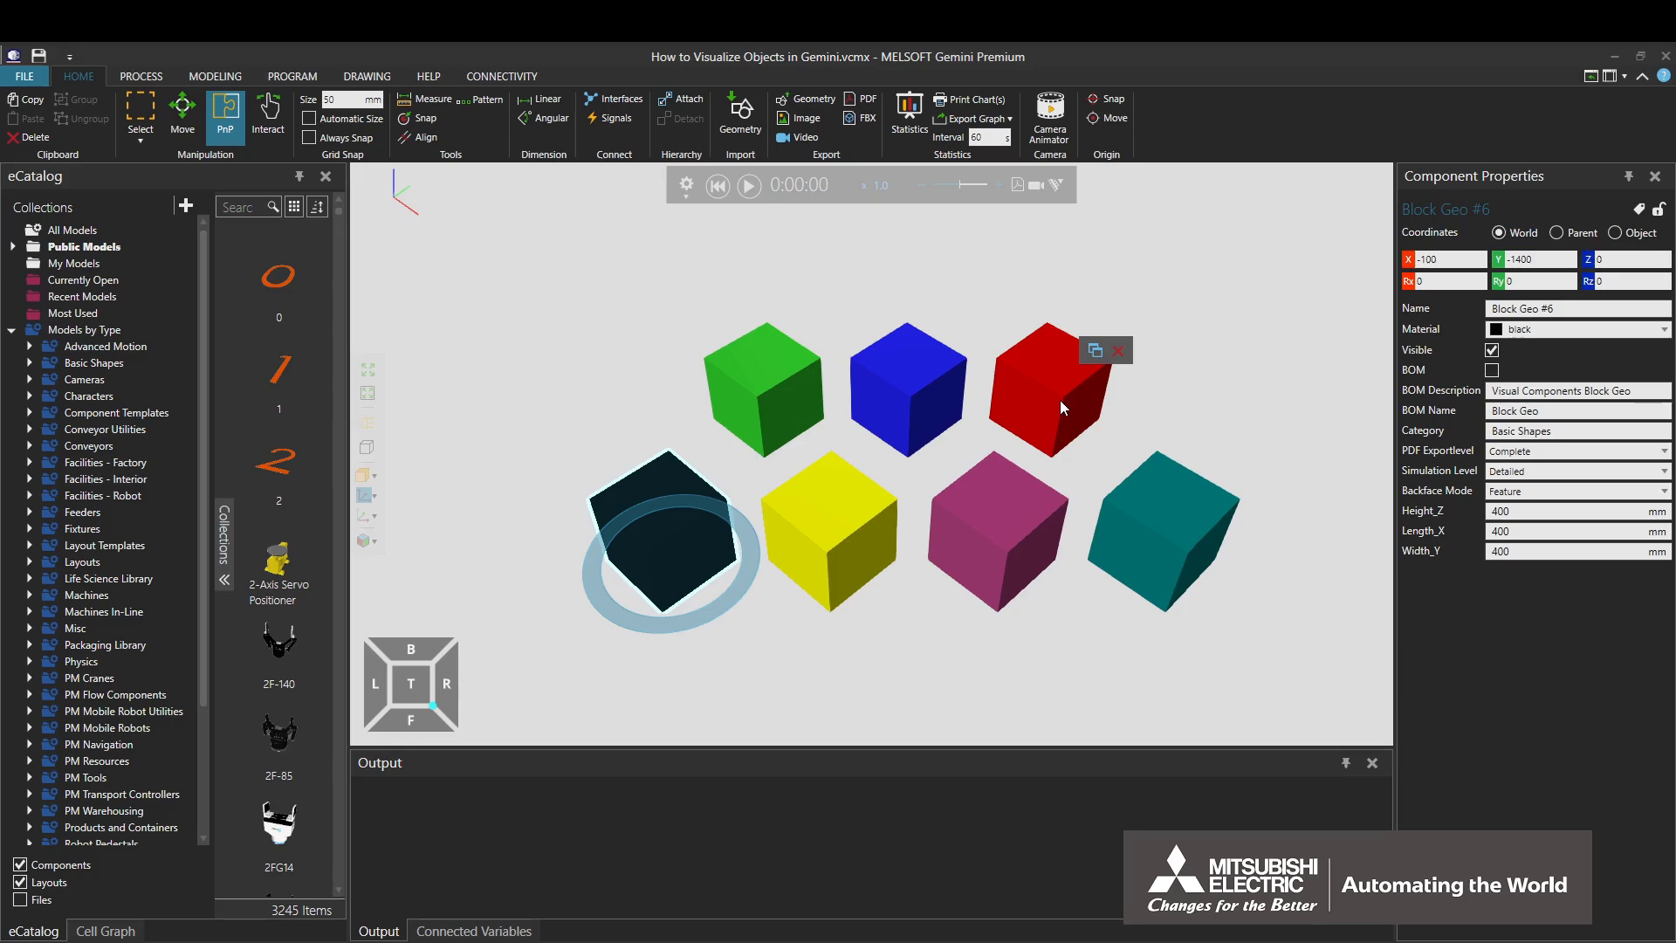
pyautogui.click(377, 398)
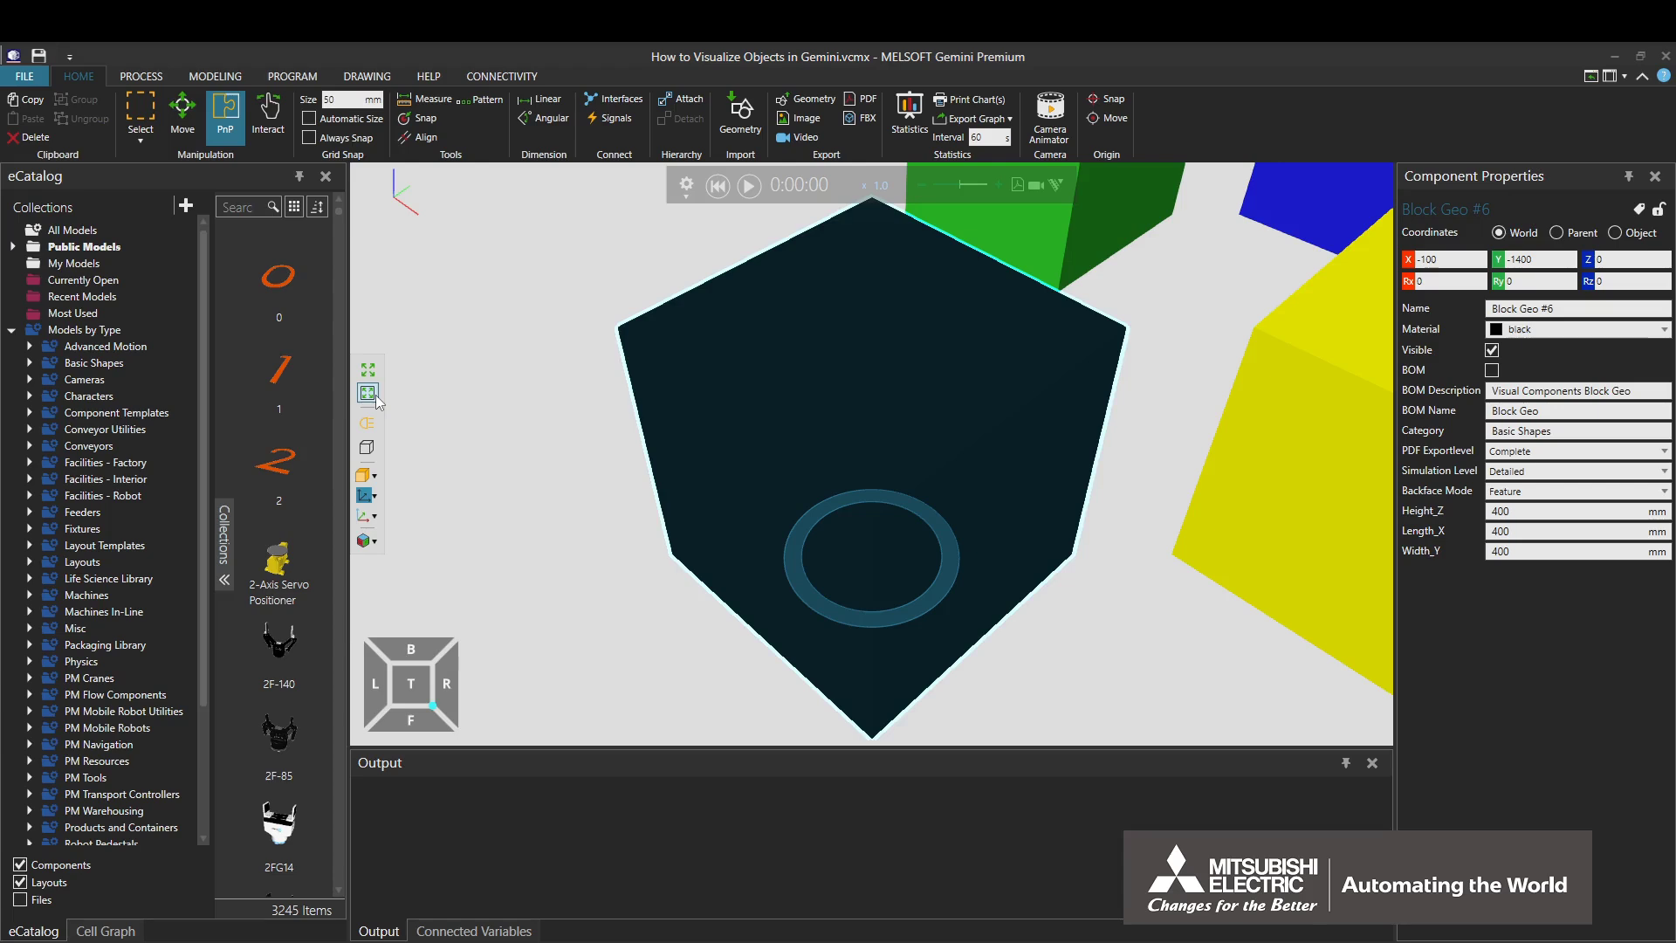
pyautogui.click(368, 369)
pyautogui.click(766, 585)
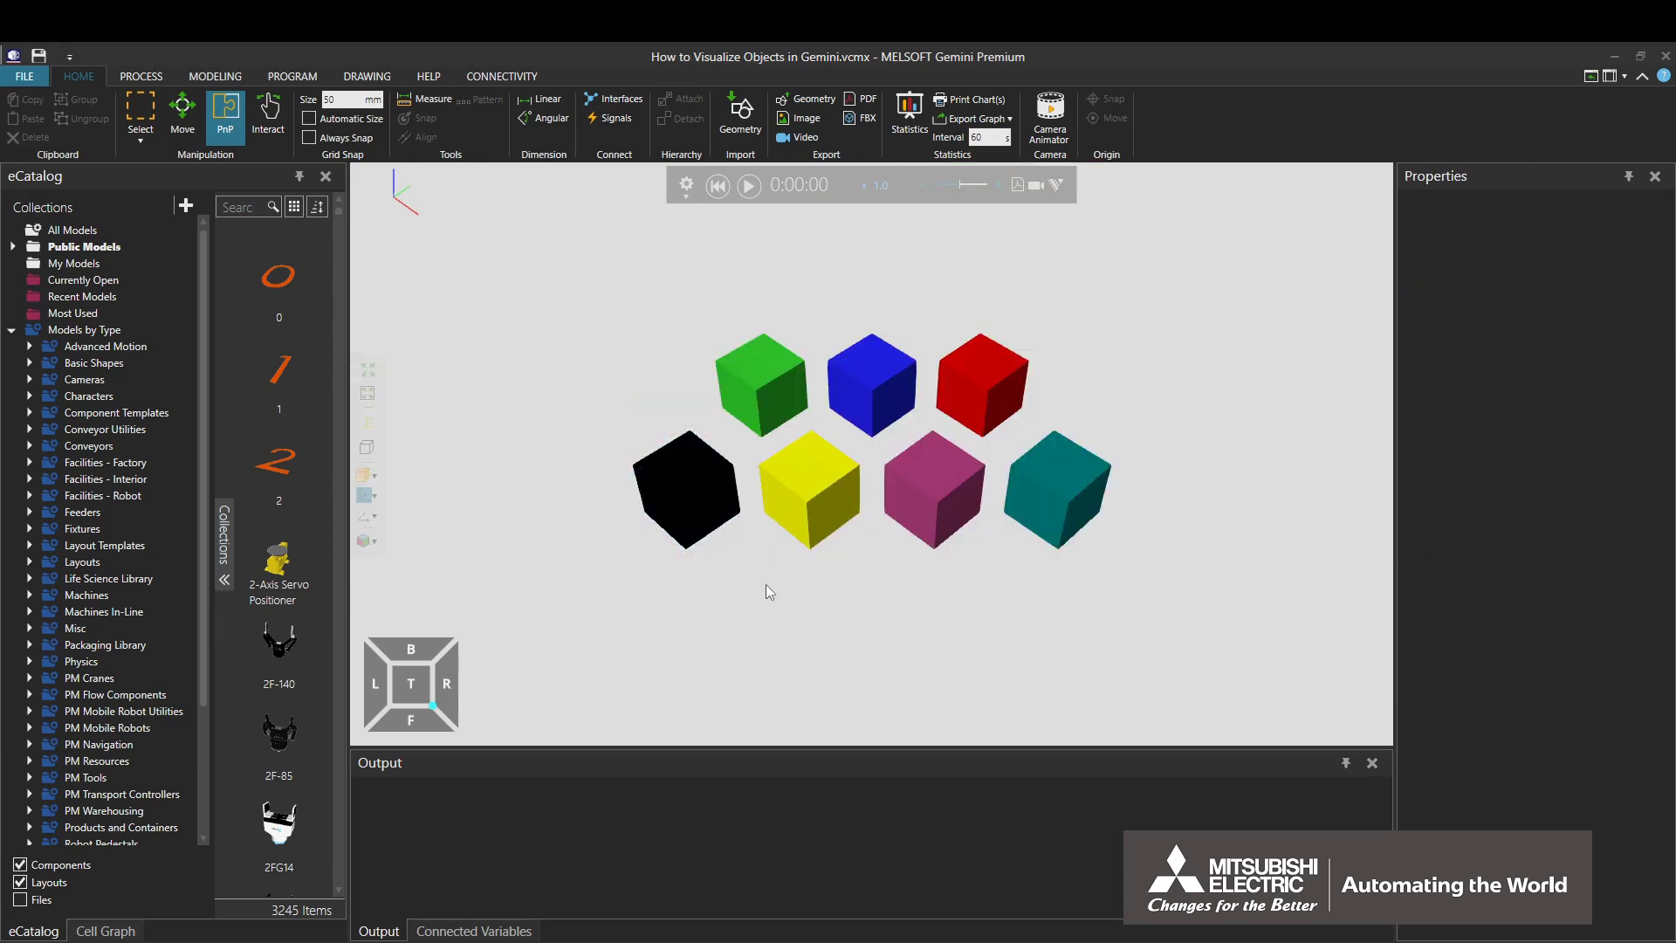
# Step: Toggle the headlight to compare flat and shaded lighting on the cubes, and restore the shaded lighting
pyautogui.click(368, 424)
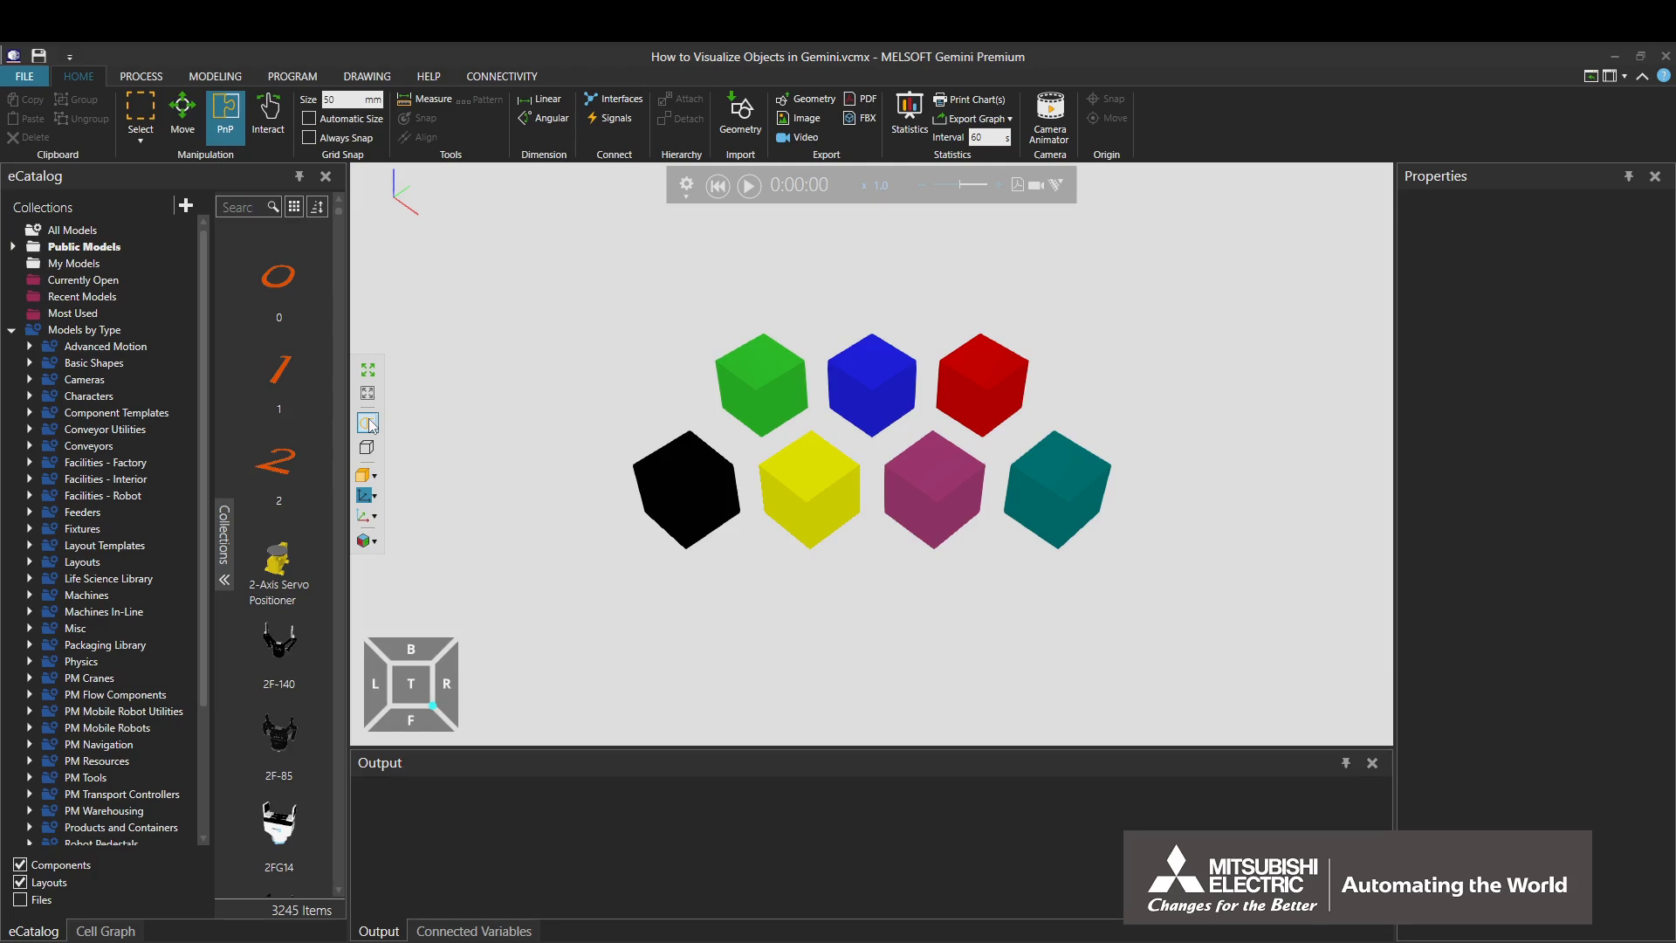
pyautogui.click(368, 423)
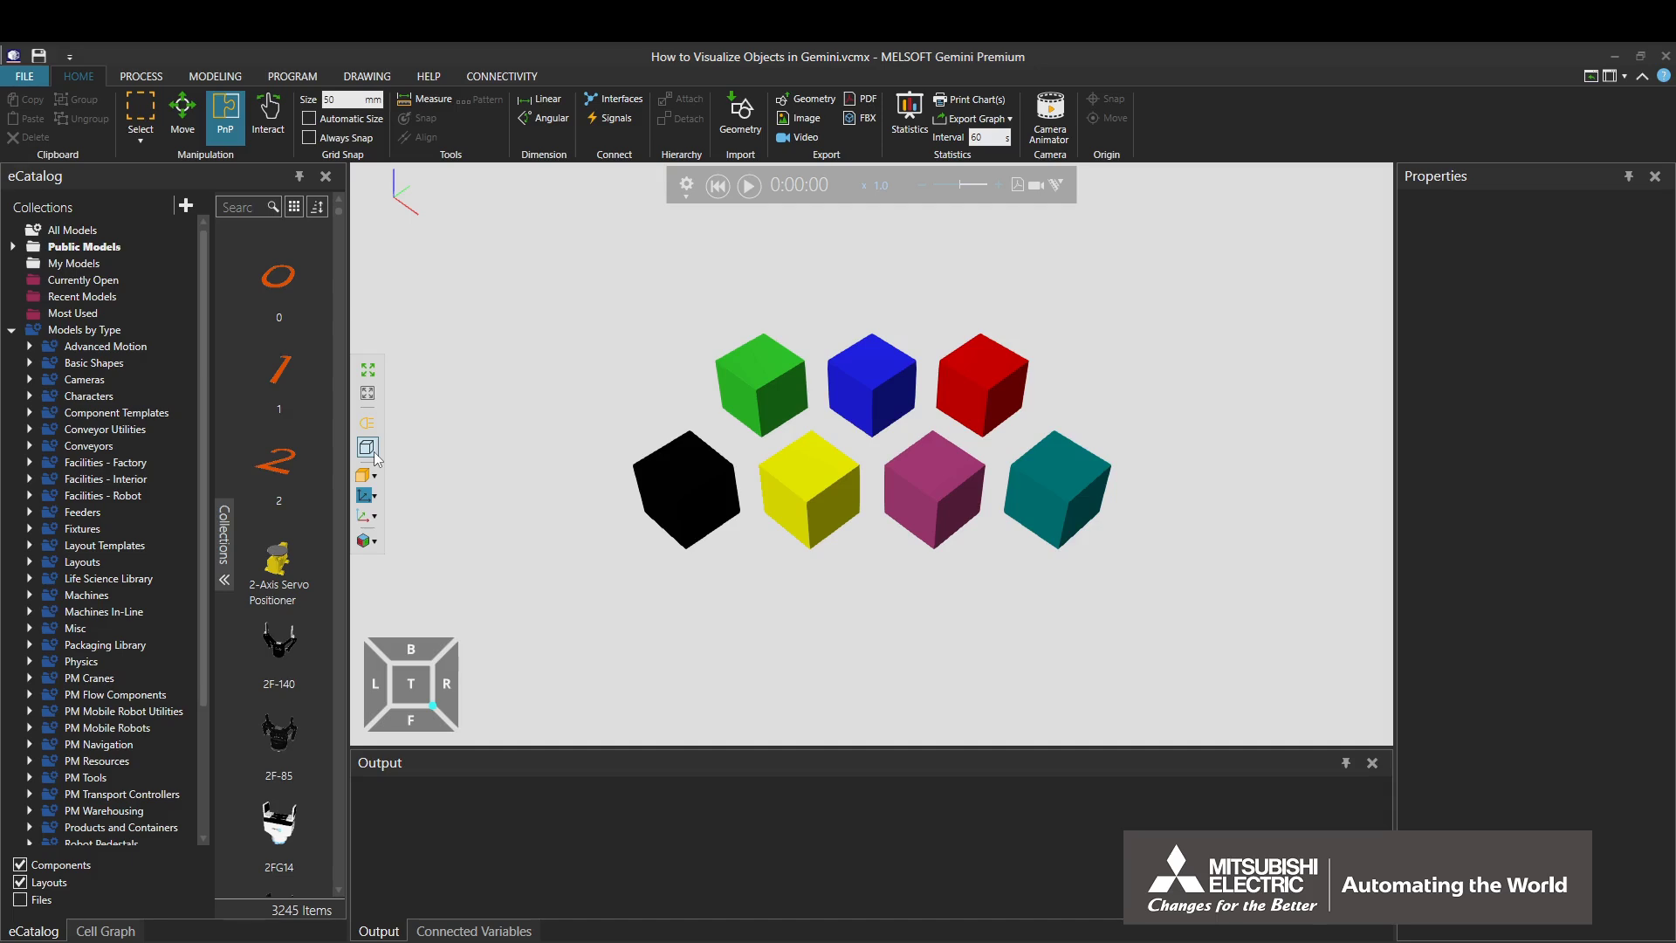
# Step: Move the blue cube vertically along Z well above the other cubes, and switch the 3D view to orthographic projection
pyautogui.click(870, 395)
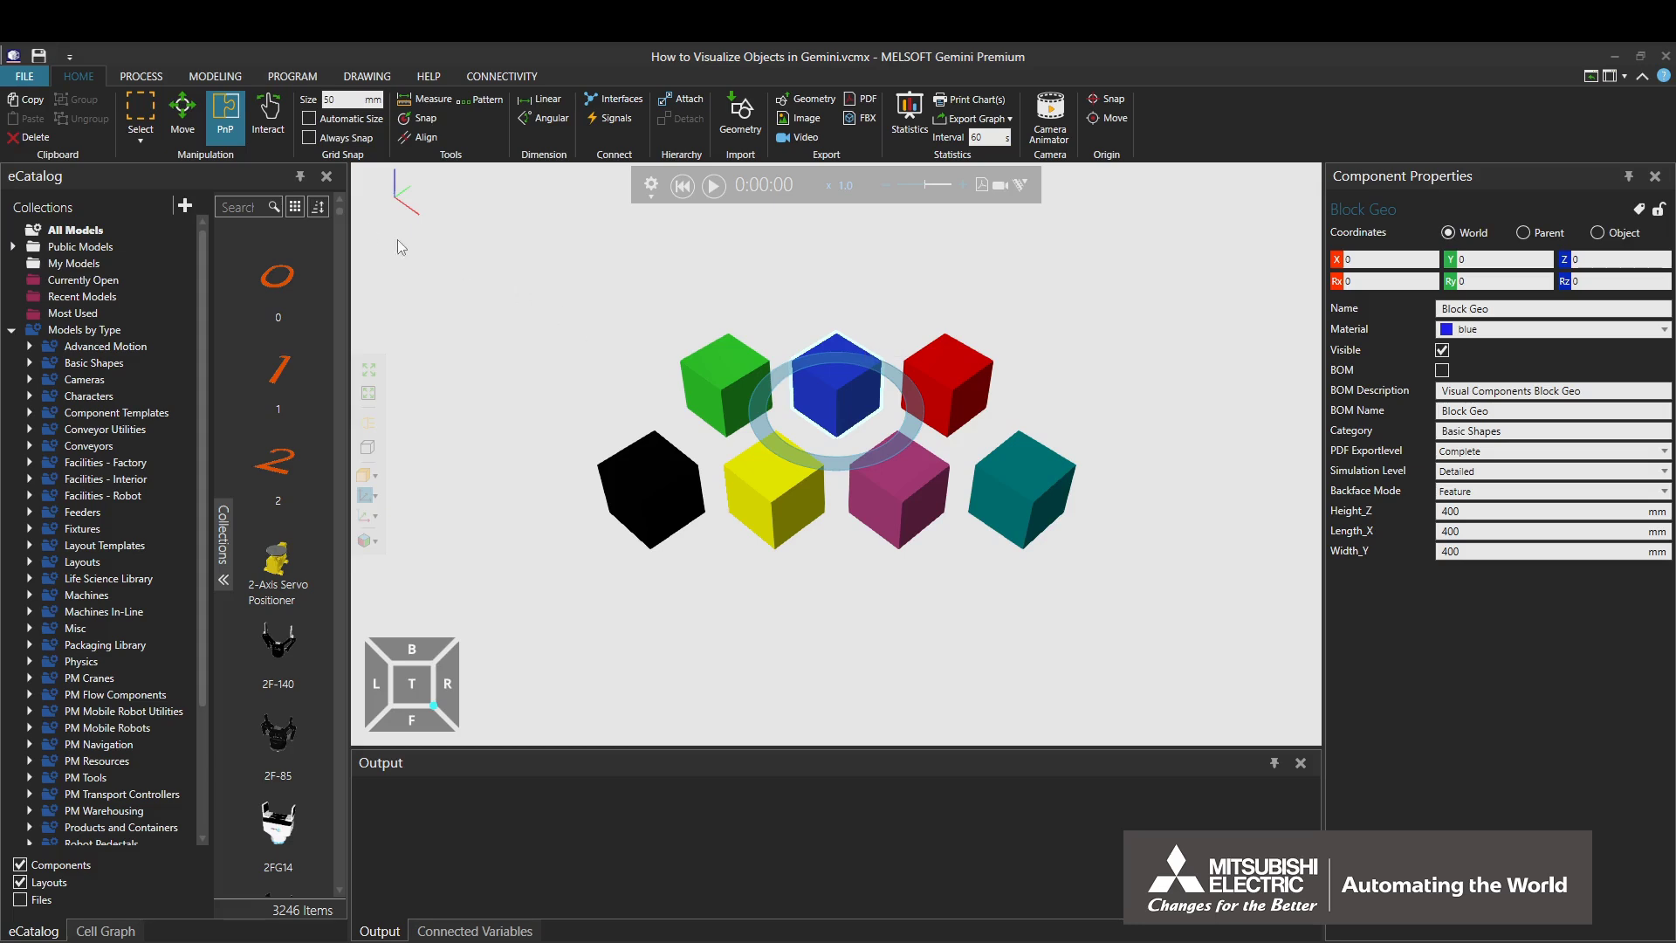
pyautogui.click(182, 112)
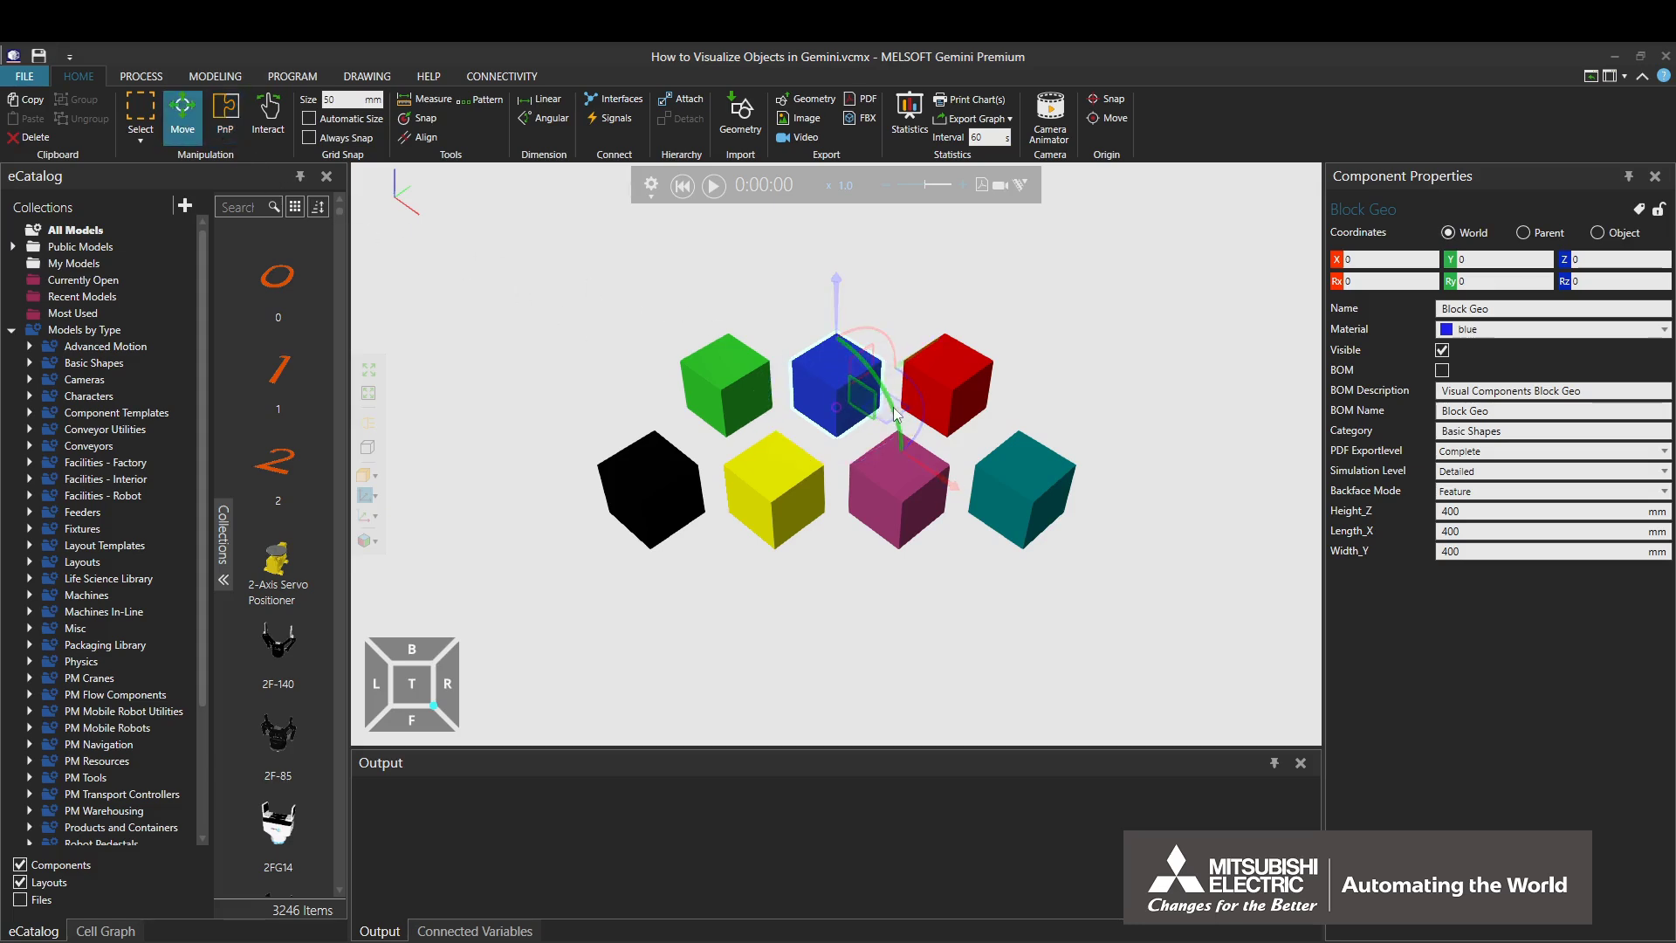
pyautogui.moveTo(899, 404); pyautogui.dragTo(903, 285)
pyautogui.keyDown('ctrl'); pyautogui.moveTo(836, 399); pyautogui.dragTo(836, 537, button='right'); pyautogui.keyUp('ctrl')
pyautogui.moveTo(899, 417); pyautogui.dragTo(899, 343)
pyautogui.click(841, 445)
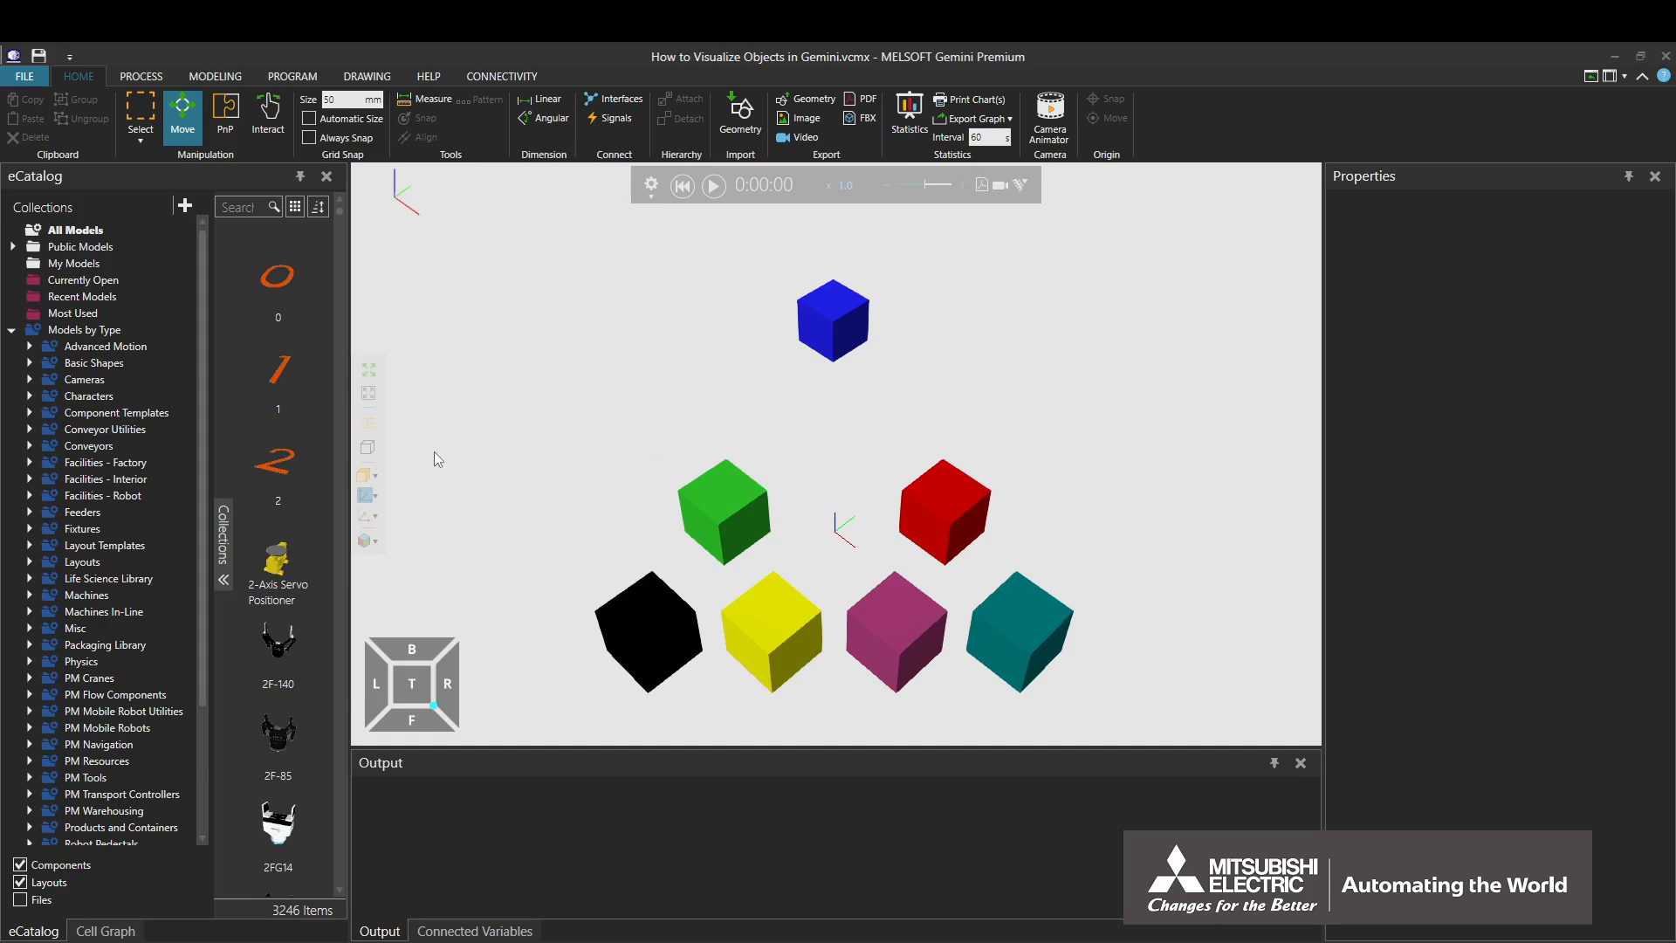
pyautogui.click(369, 447)
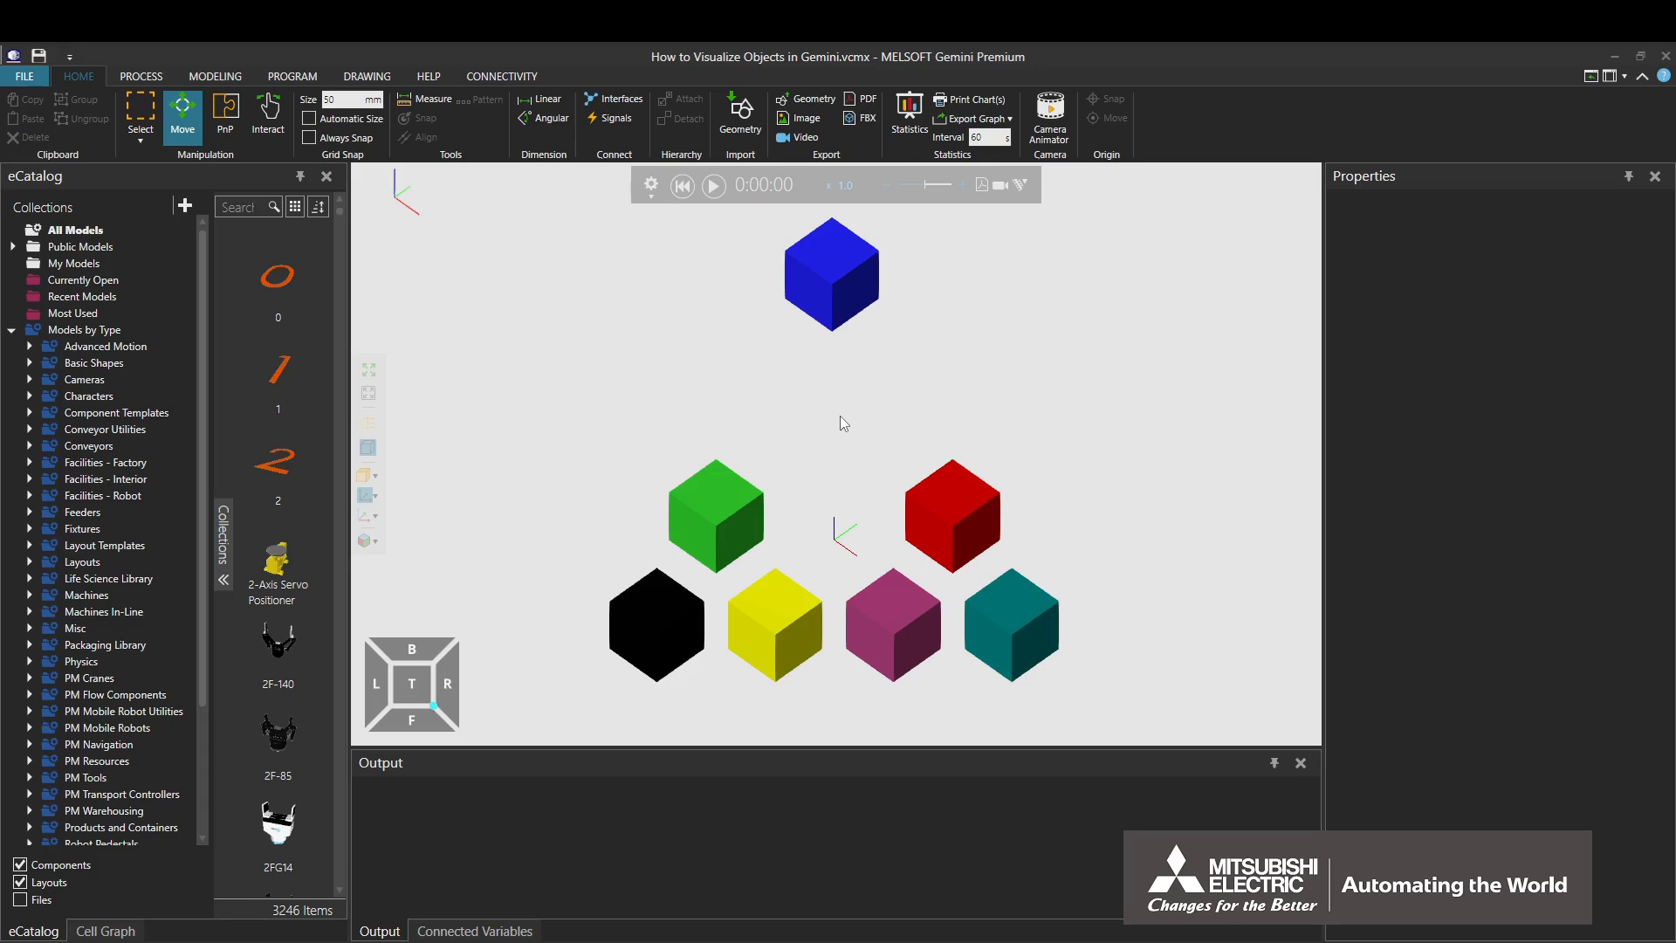
# Step: Close the cubes layout and load the Machine Tending layout from the Layouts collection into the 3D world
pyautogui.hotkey('alt', 'F4')
pyautogui.click(906, 534)
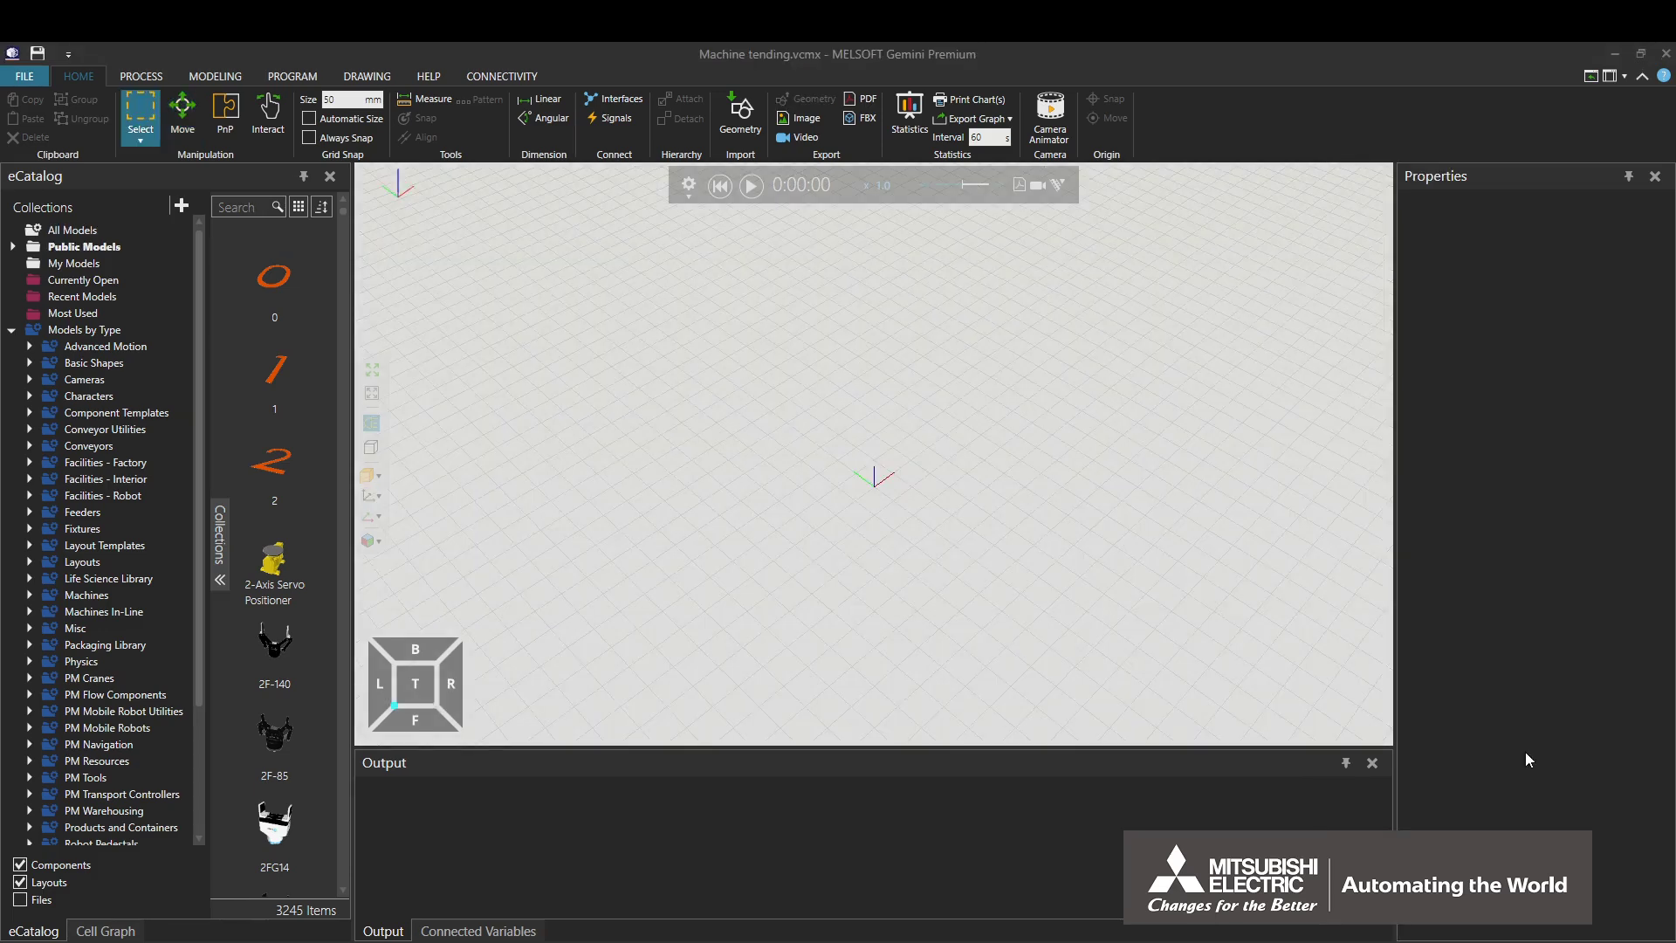
pyautogui.click(82, 562)
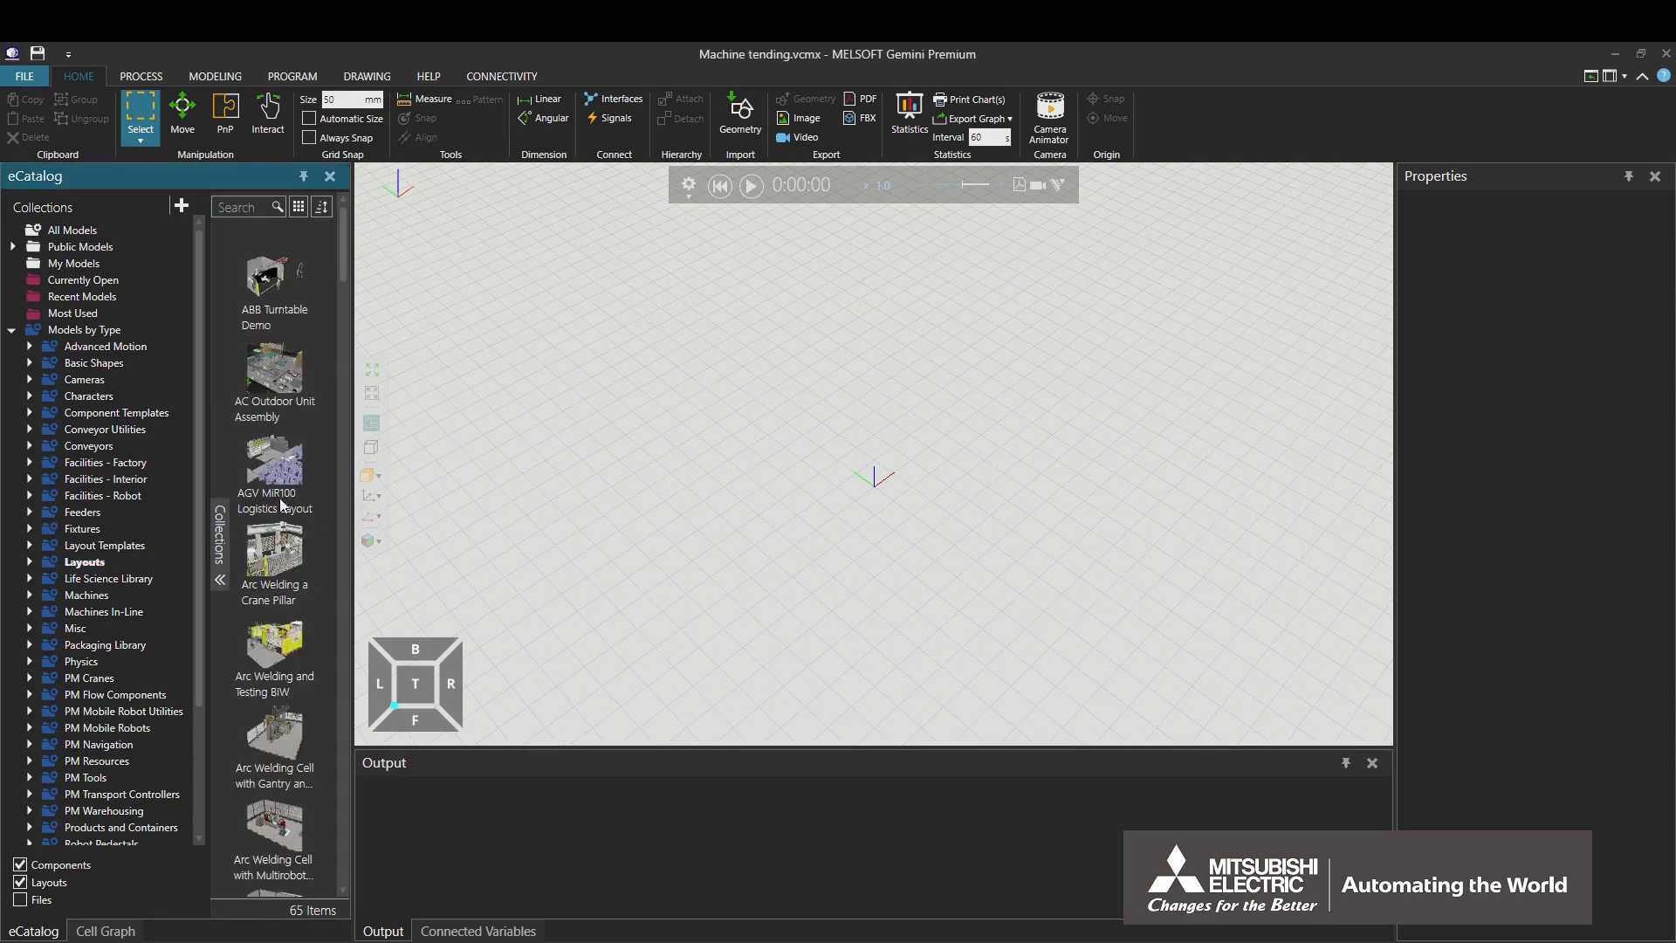
pyautogui.scroll(-10, 288, 500)
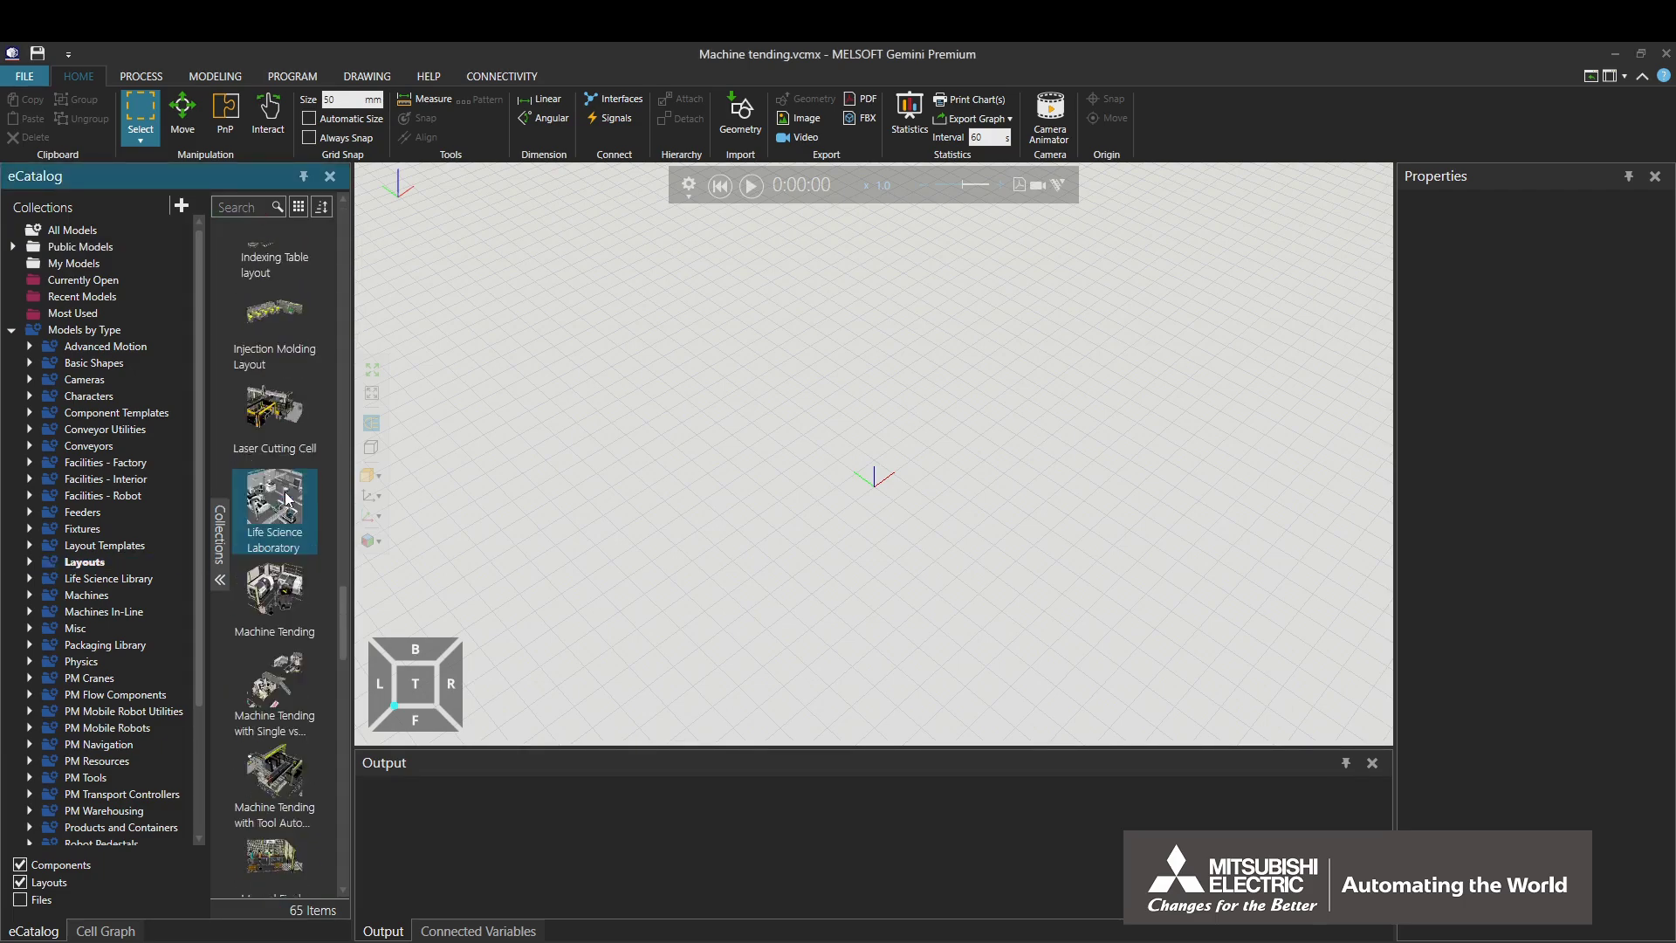
pyautogui.doubleClick(291, 591)
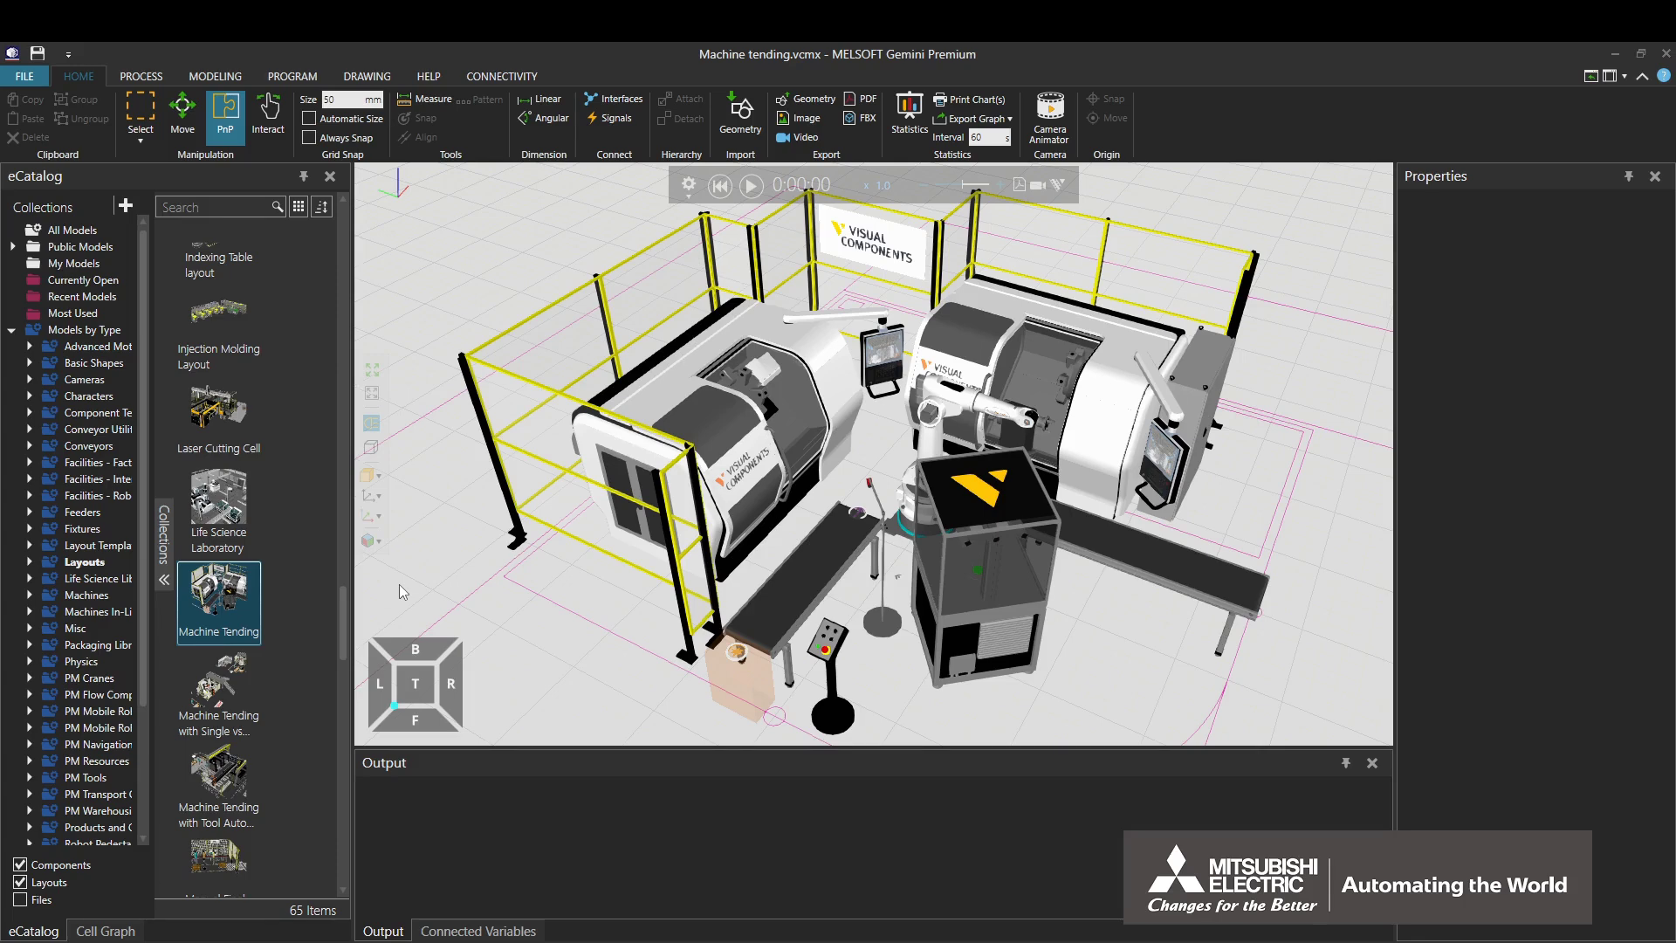
# Step: Display the Machine Tending layout in Wireframe, All edges shaded and Face edges shaded render modes in turn
pyautogui.click(378, 475)
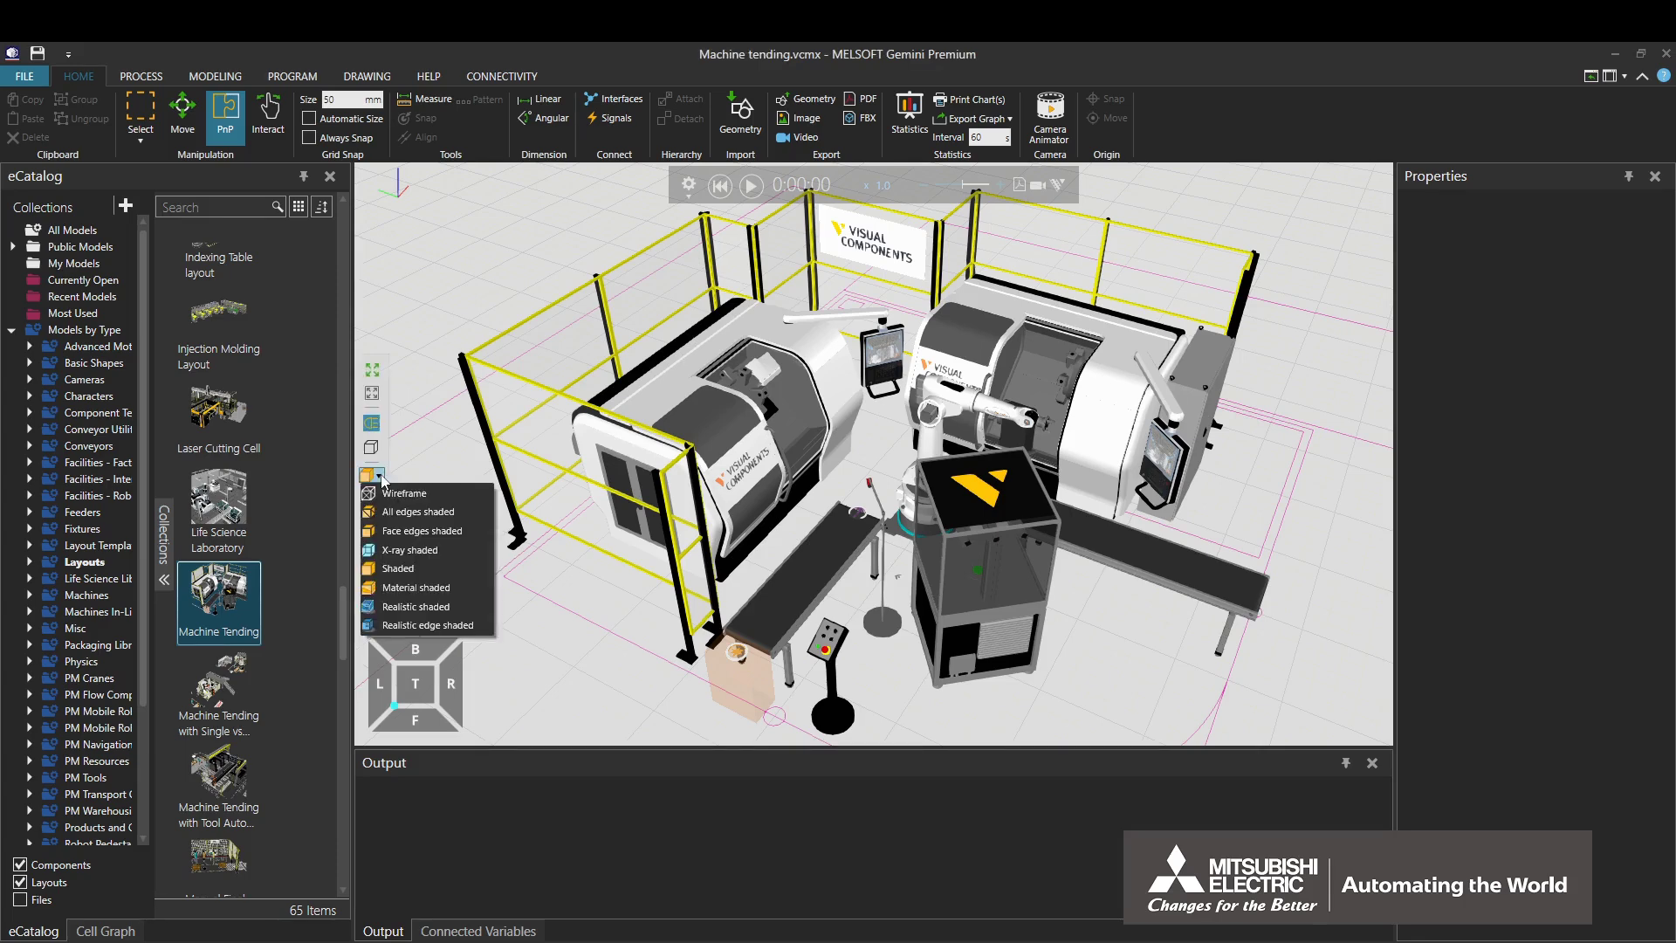
pyautogui.click(394, 493)
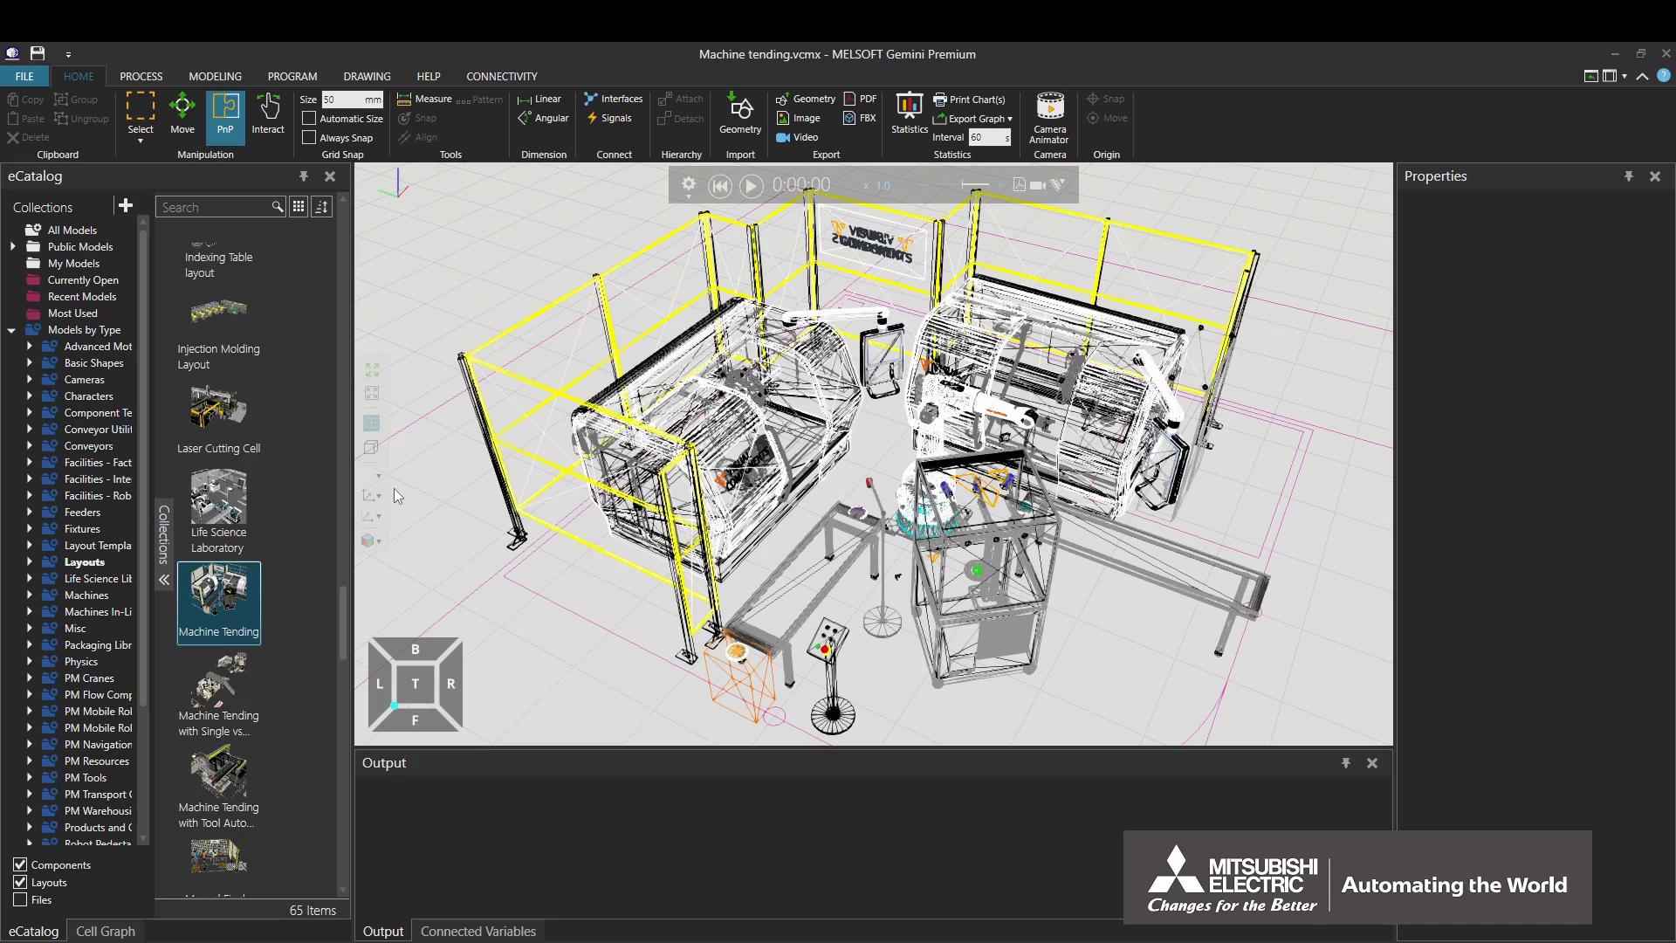
pyautogui.click(384, 477)
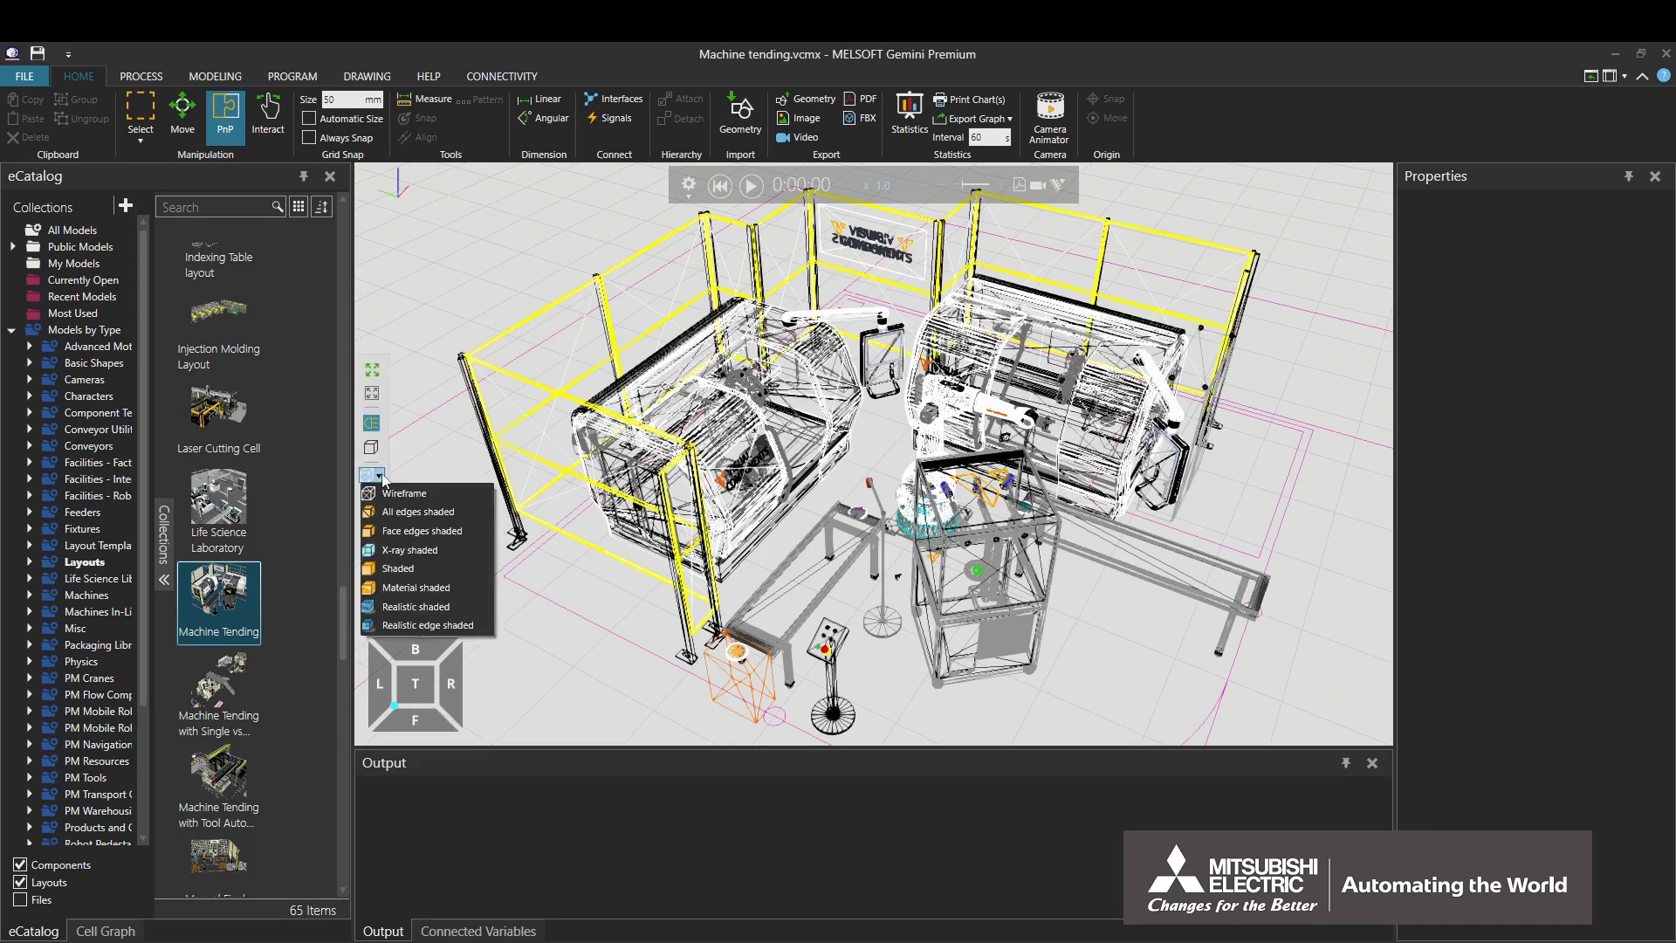
pyautogui.click(391, 510)
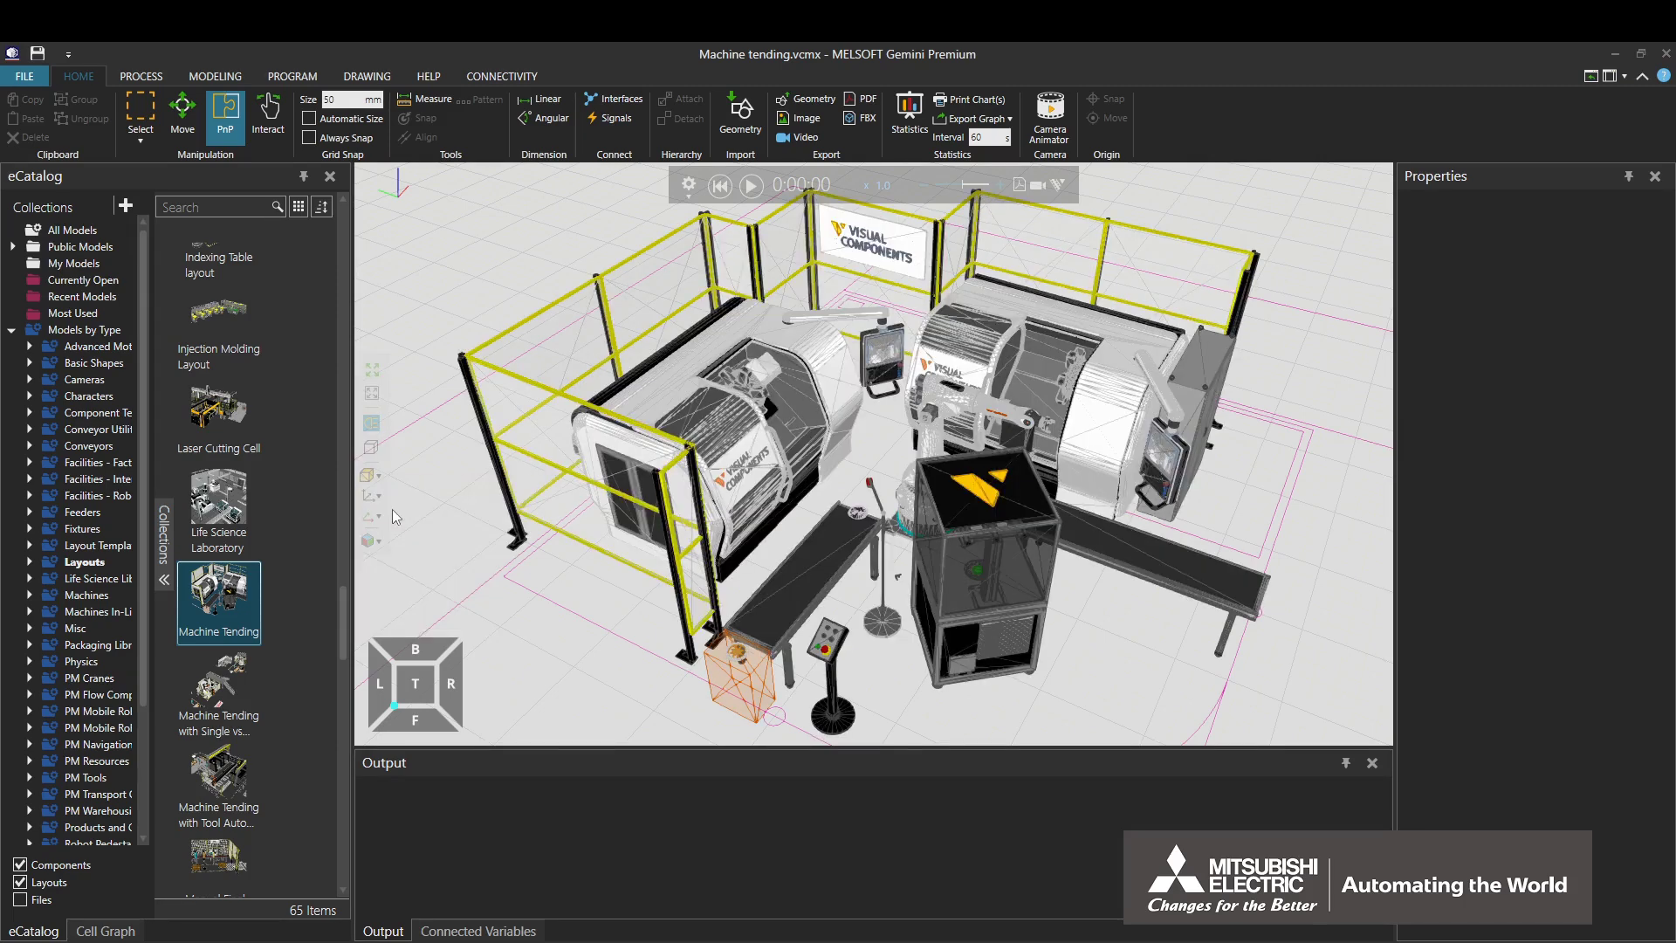
pyautogui.click(381, 477)
pyautogui.click(394, 531)
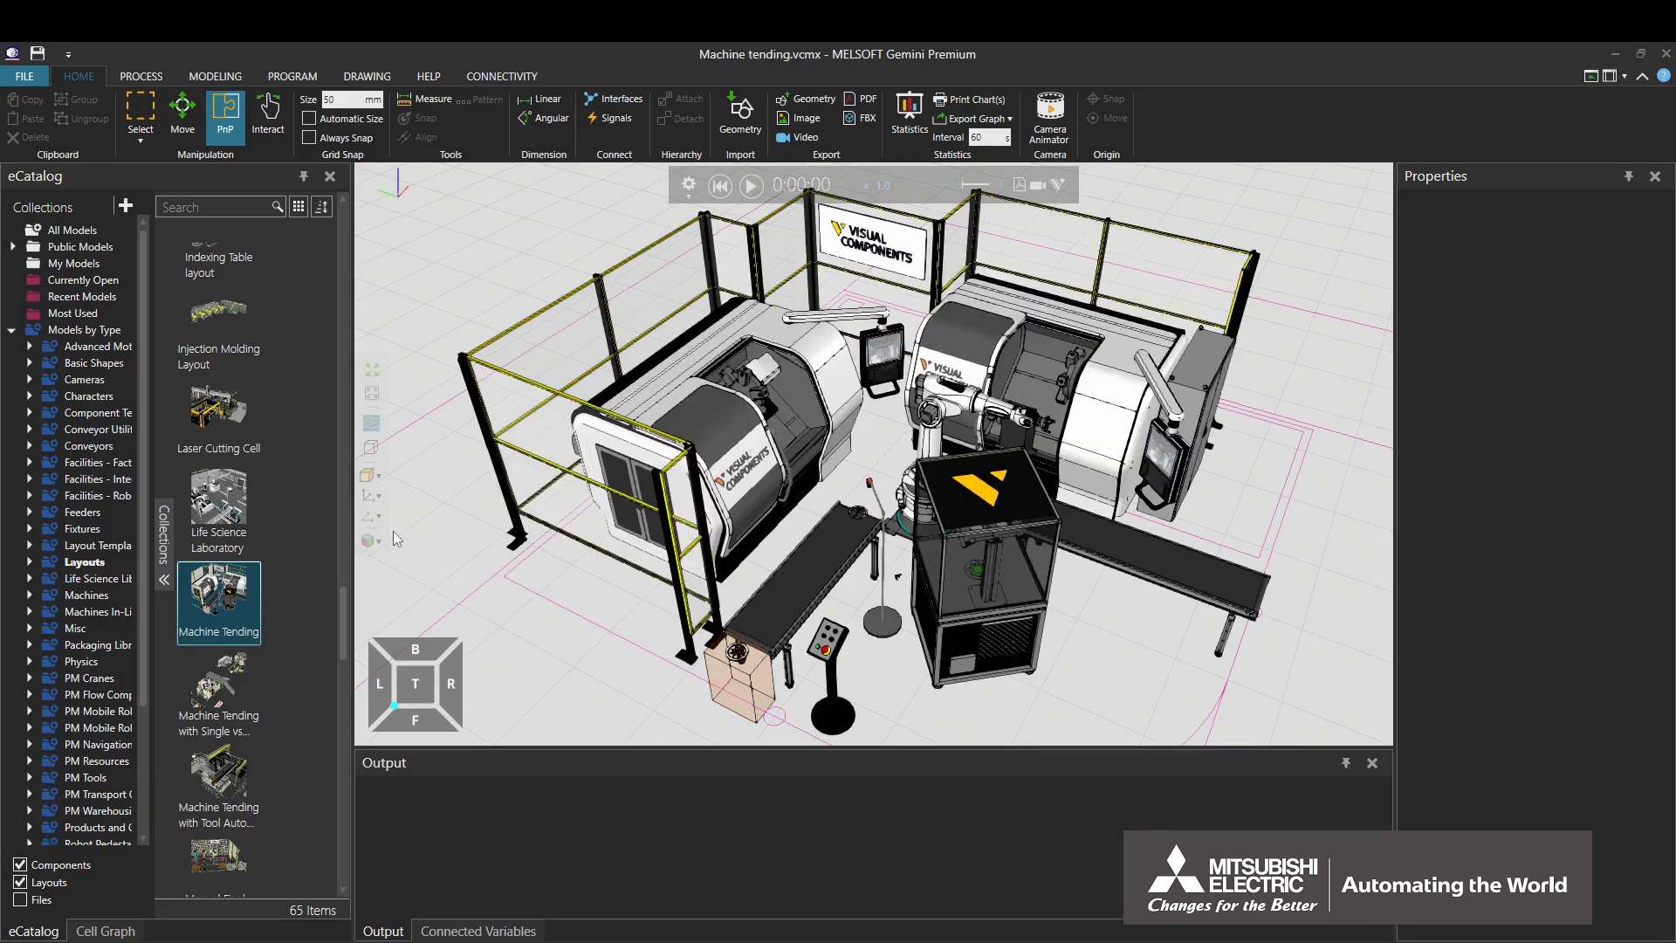
# Step: Compare the X-ray shaded, Shaded and Material shaded render modes on the Machine Tending layout
pyautogui.click(380, 476)
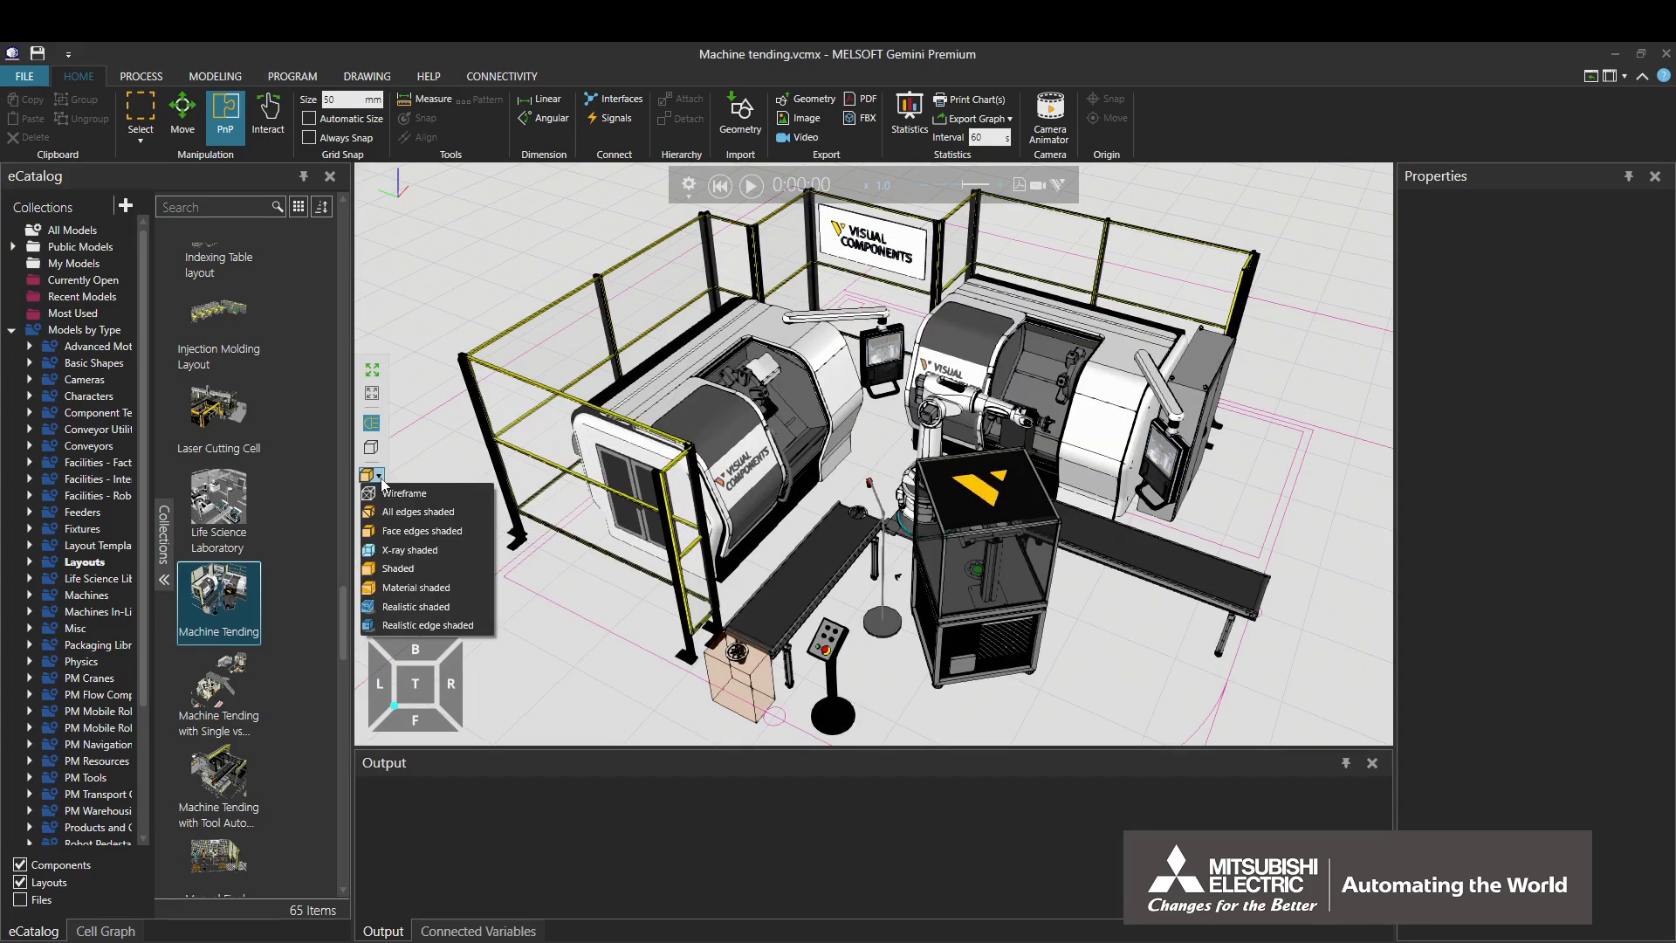
pyautogui.click(400, 548)
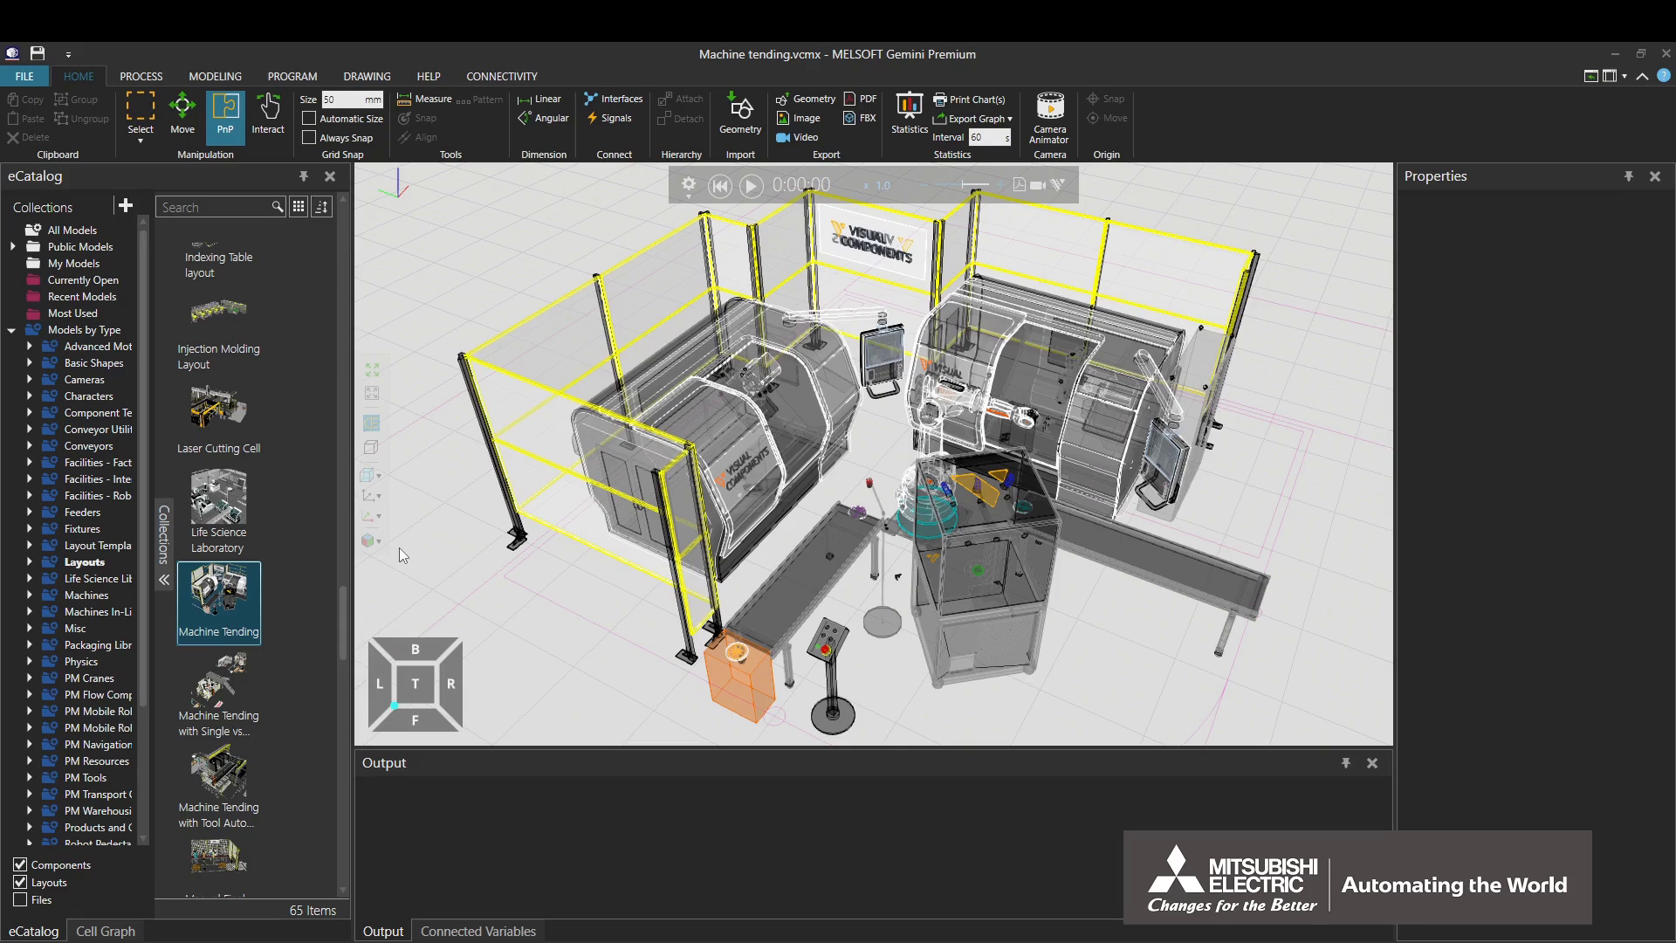
pyautogui.click(379, 476)
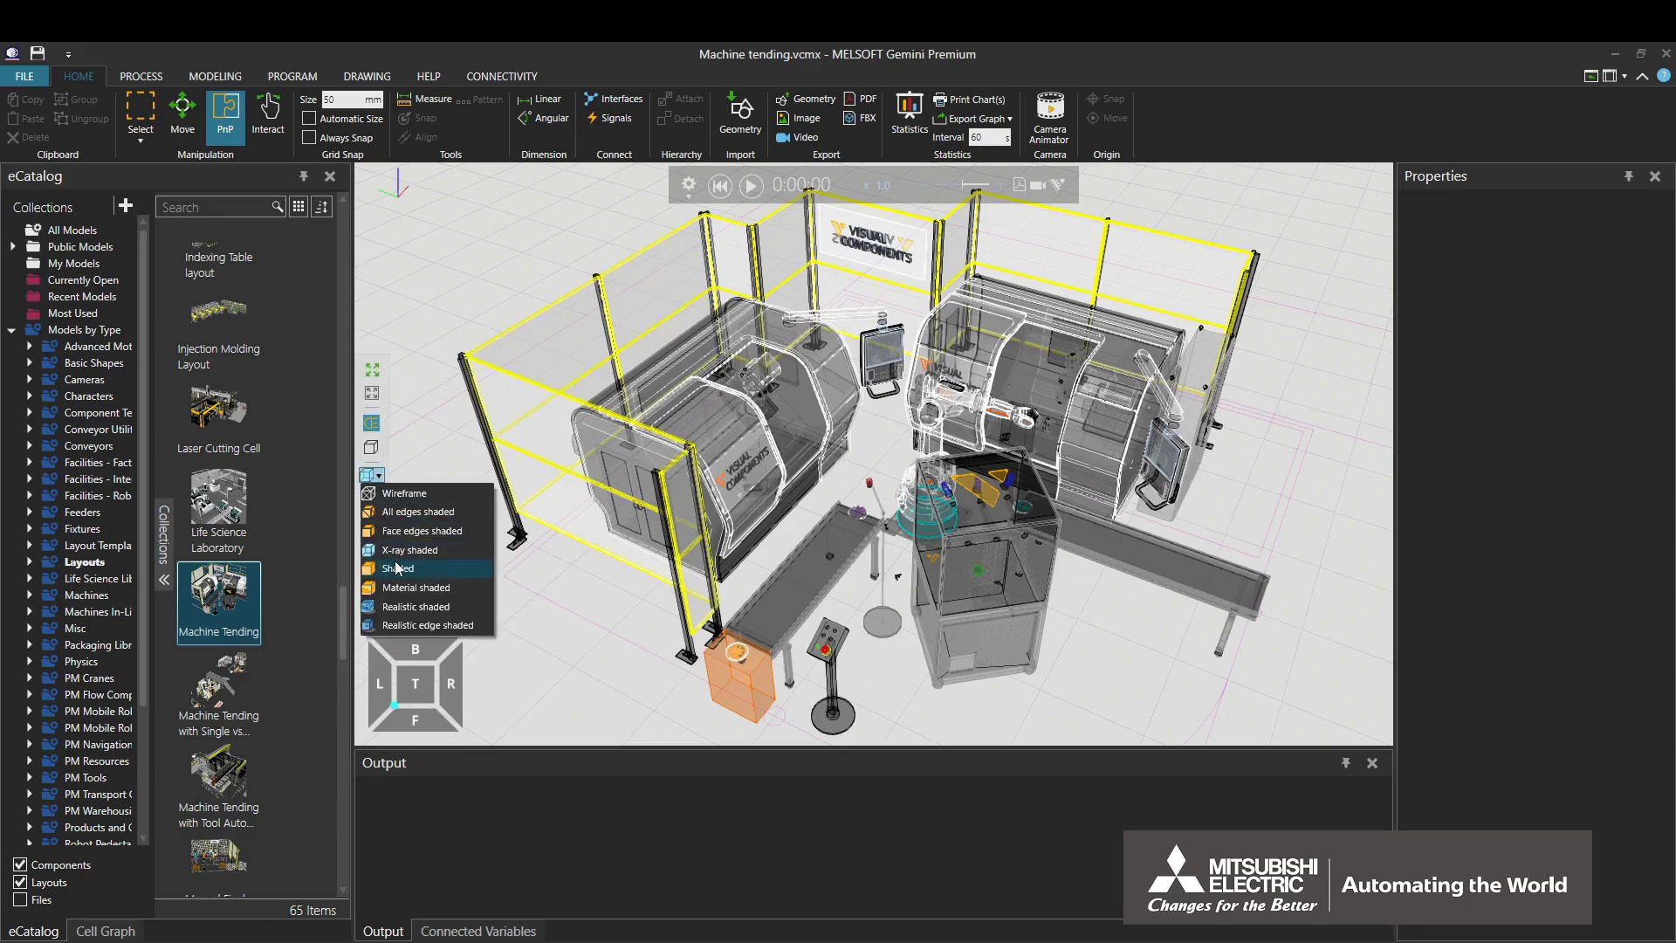
pyautogui.click(394, 566)
pyautogui.click(381, 496)
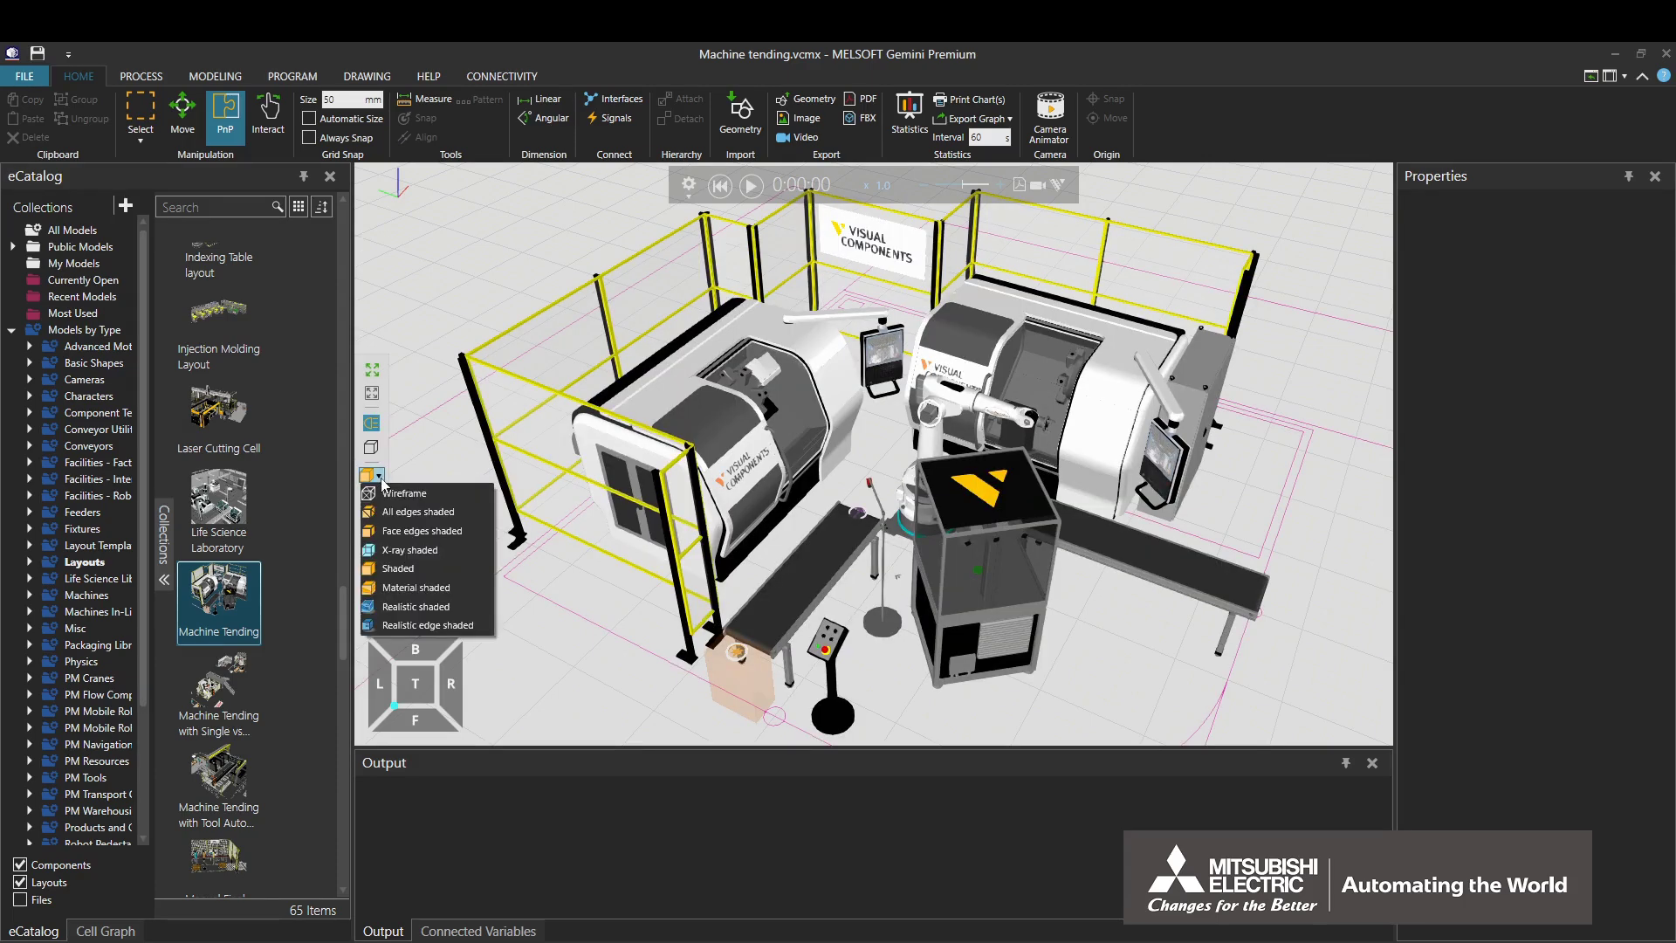
pyautogui.click(407, 585)
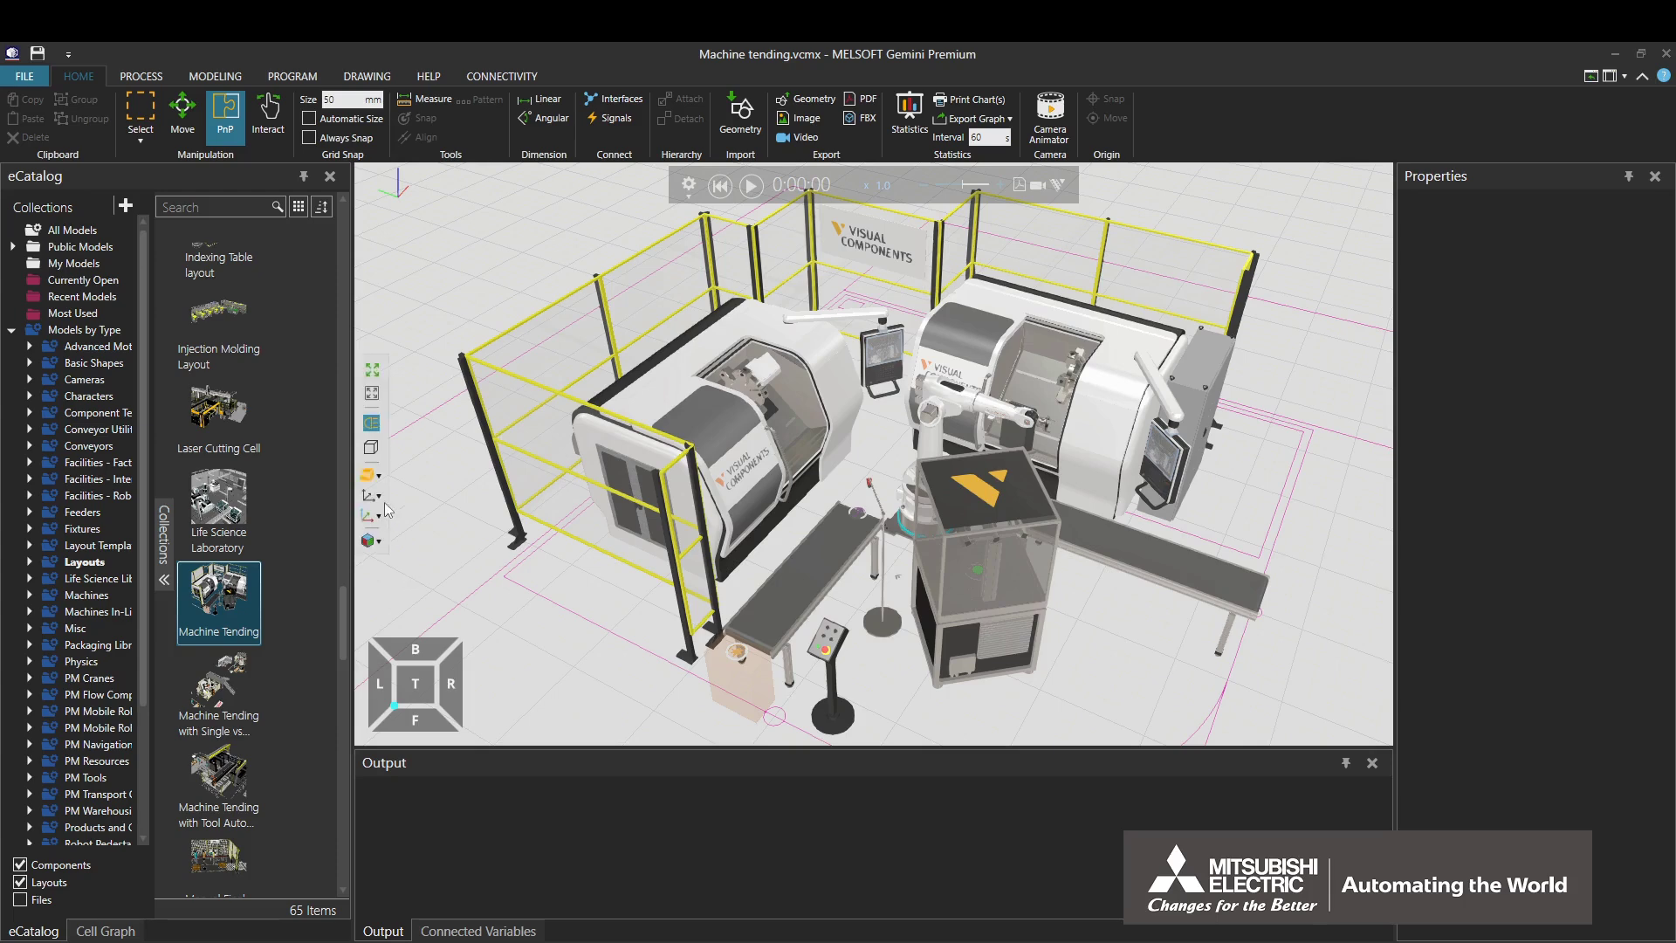
# Step: View the layout in Realistic shaded and Realistic edge shaded modes, and return the render mode to Shaded
pyautogui.click(379, 475)
pyautogui.click(414, 607)
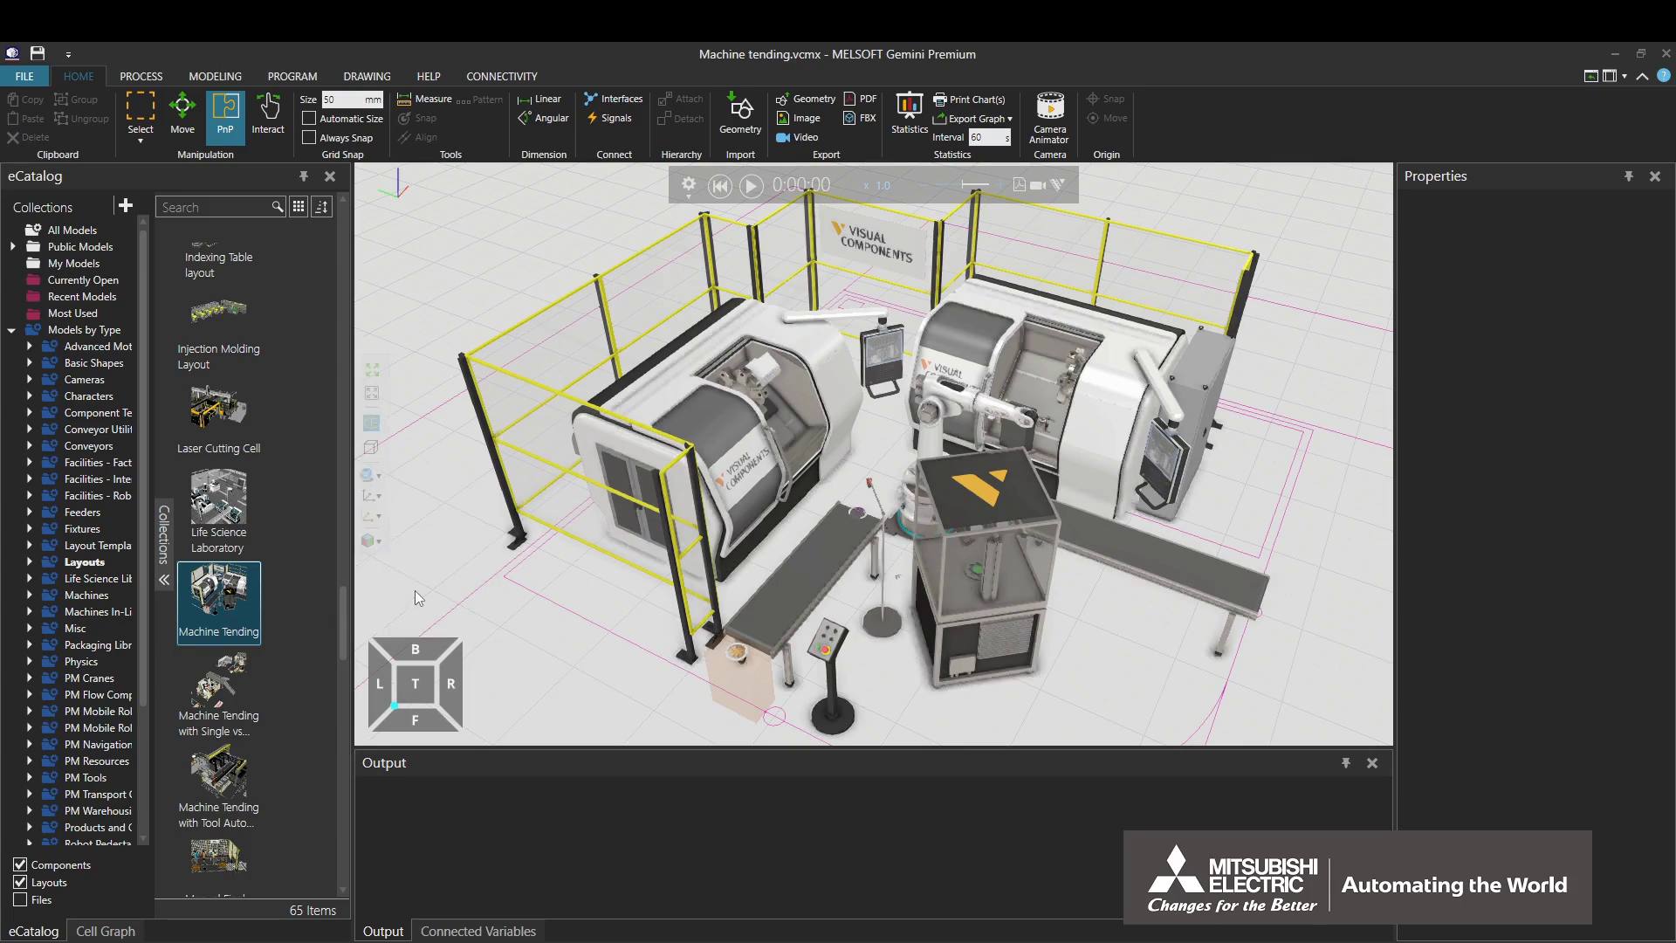
pyautogui.click(380, 475)
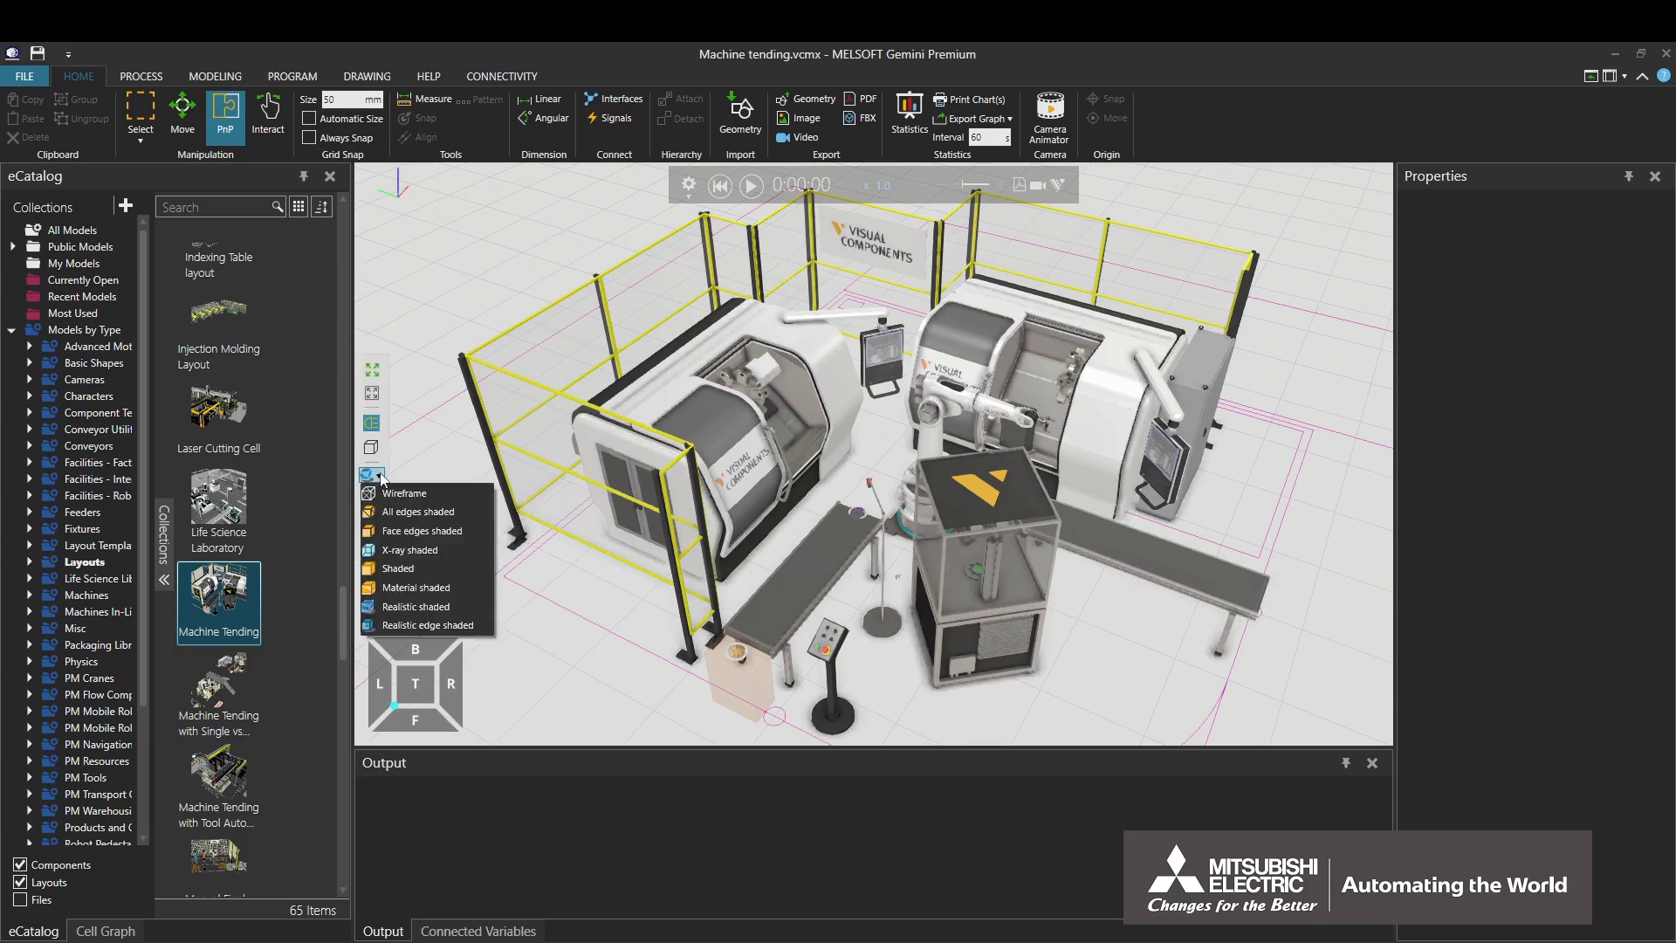
pyautogui.click(405, 624)
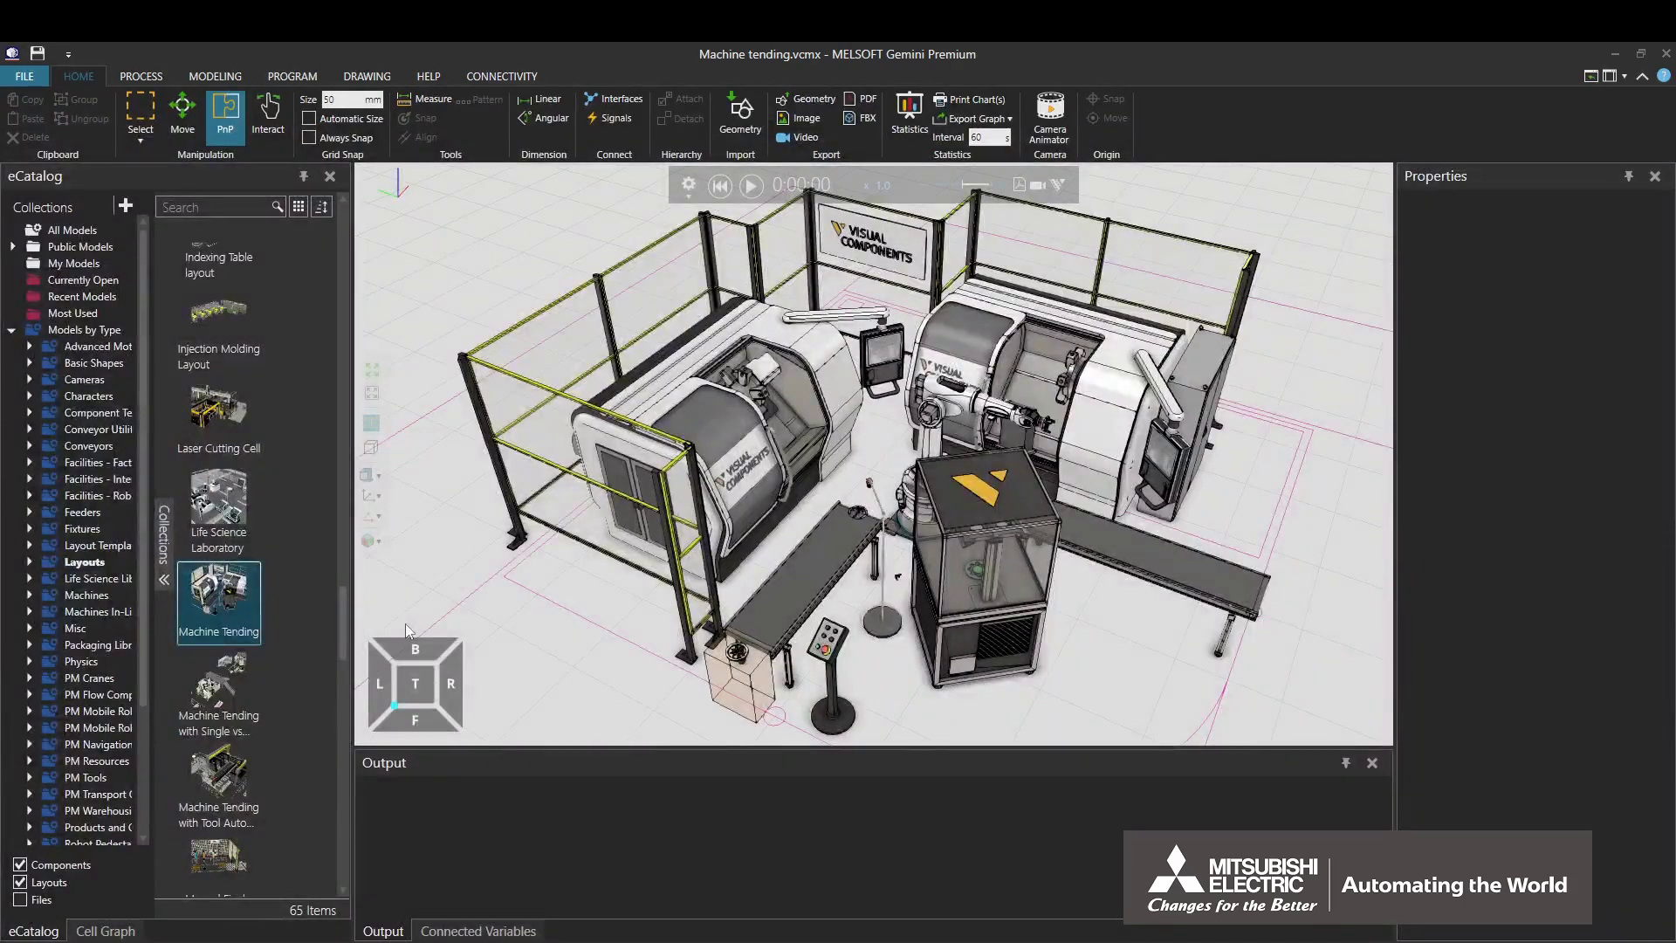
pyautogui.click(380, 475)
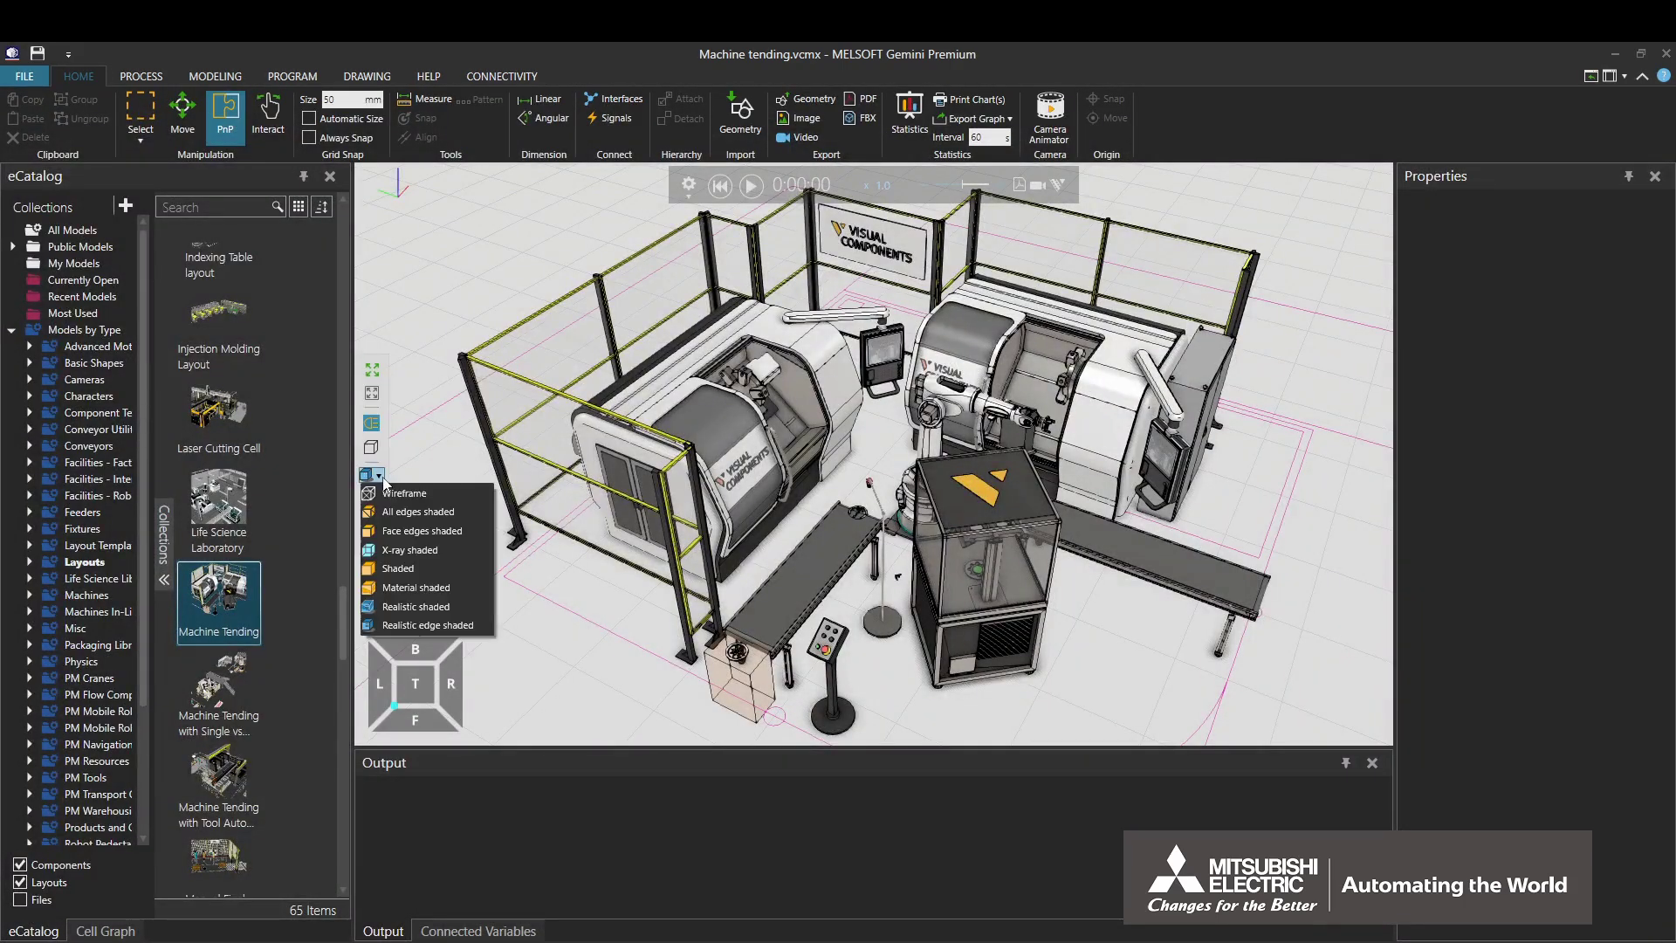
pyautogui.click(403, 570)
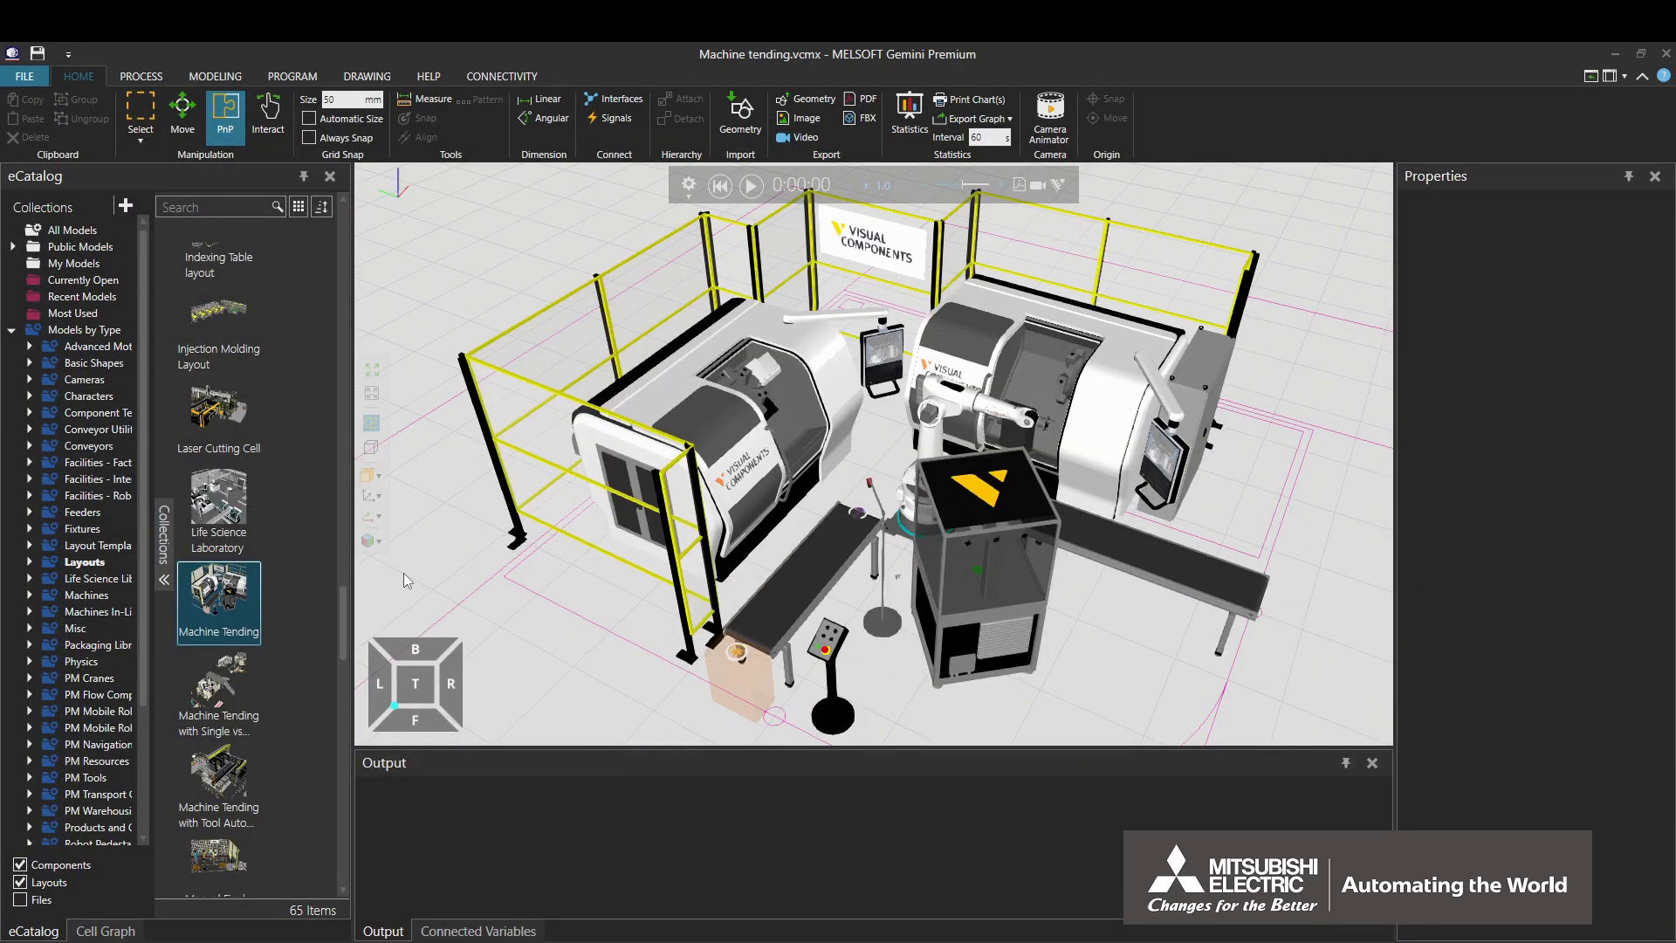
# Step: Examine the render mode choices available for exporting an image, and close the export settings without exporting
pyautogui.click(801, 119)
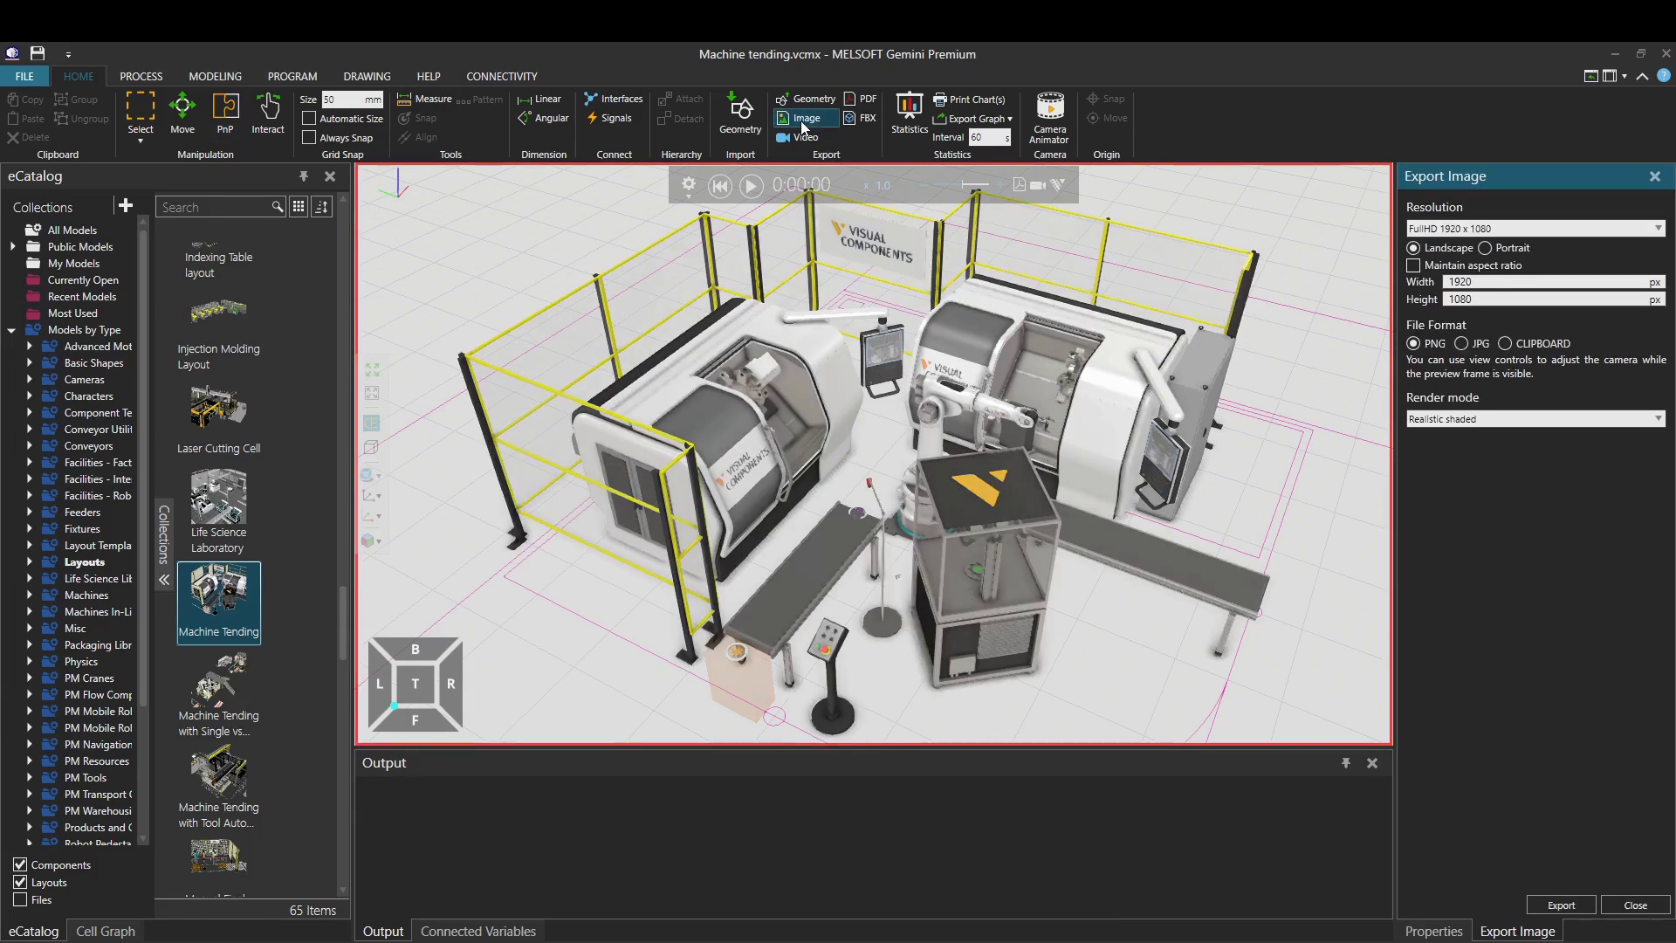
pyautogui.click(1496, 421)
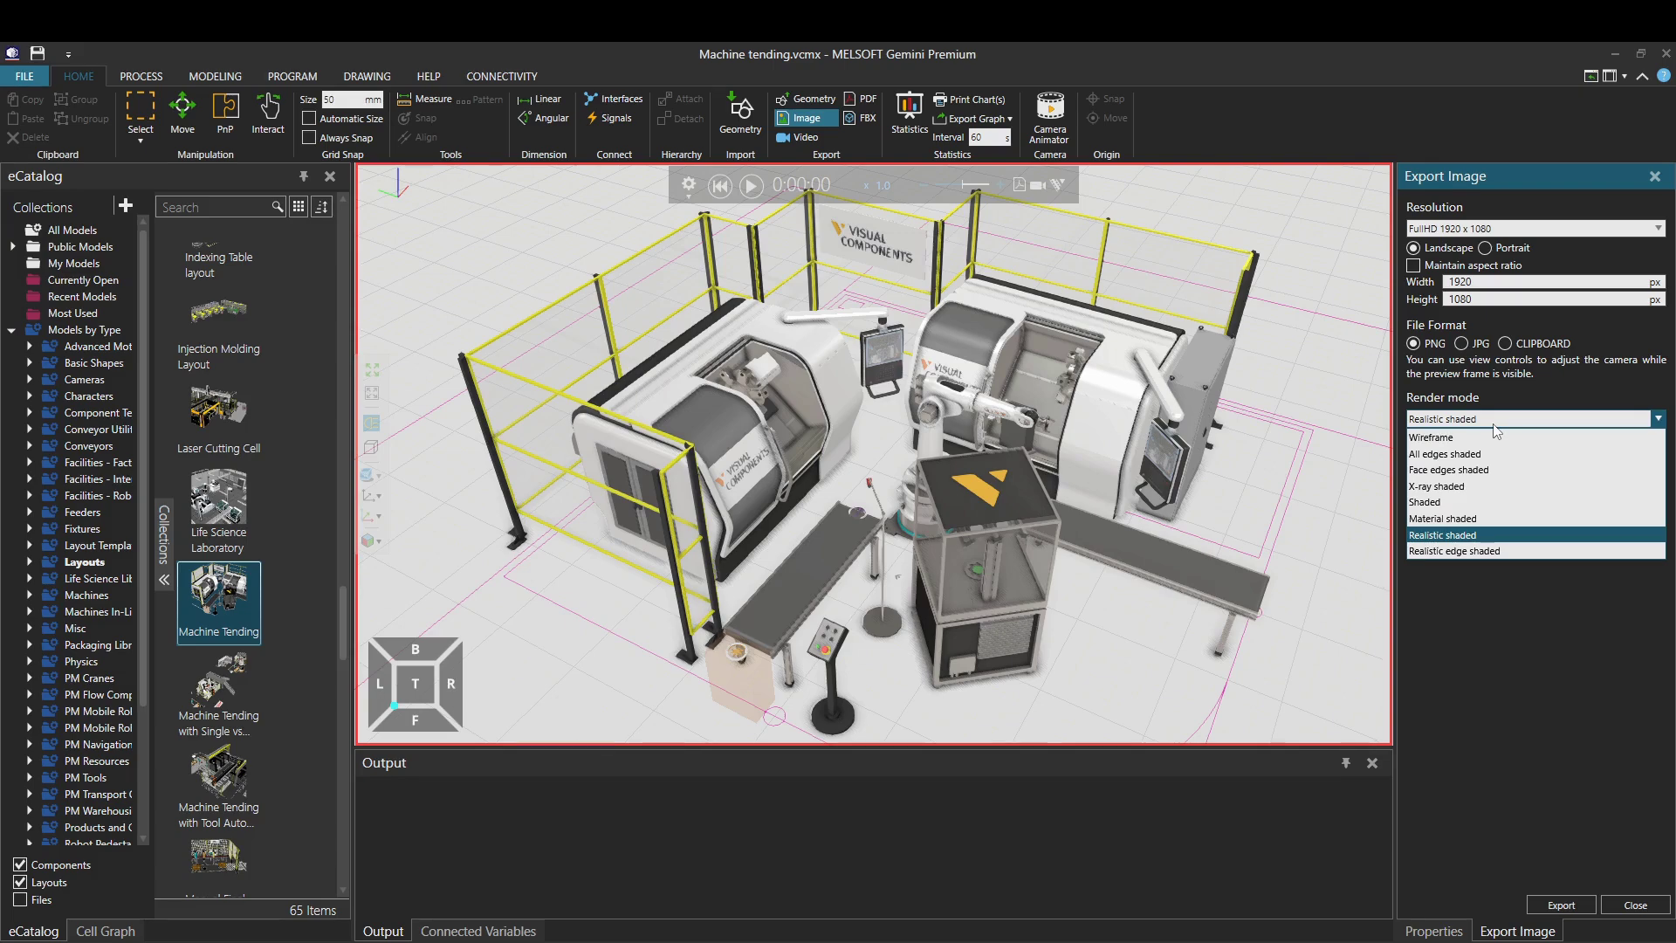
pyautogui.click(1495, 426)
pyautogui.click(1635, 905)
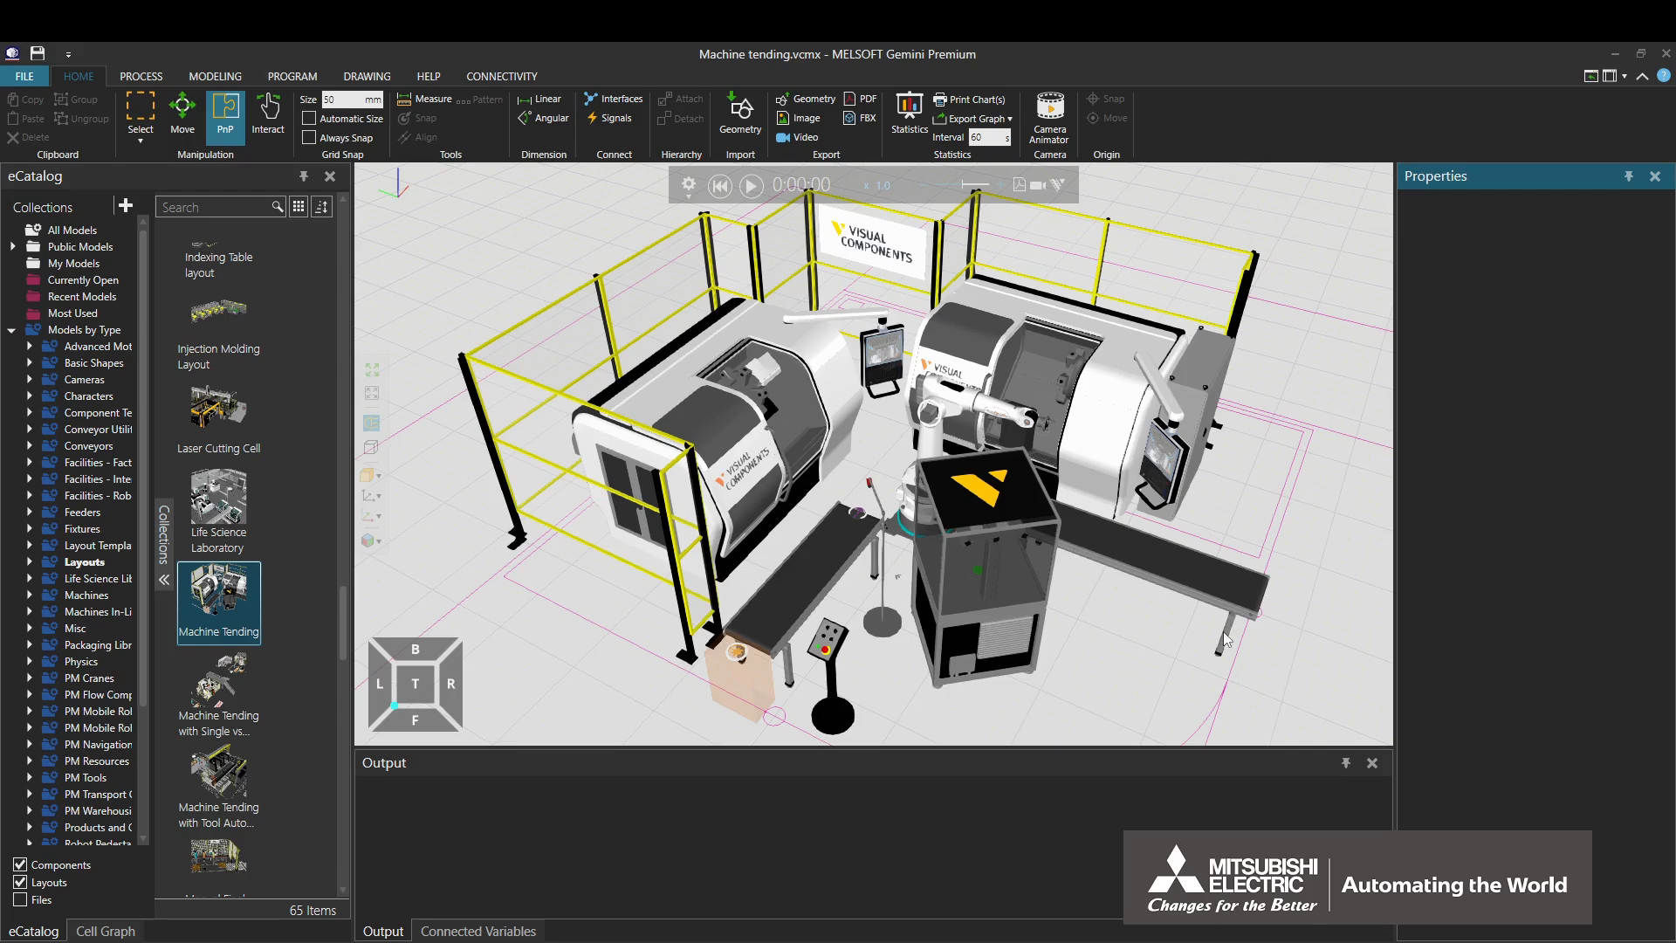
# Step: Bring the robot into close view and show its Robot Bases frames
pyautogui.click(371, 497)
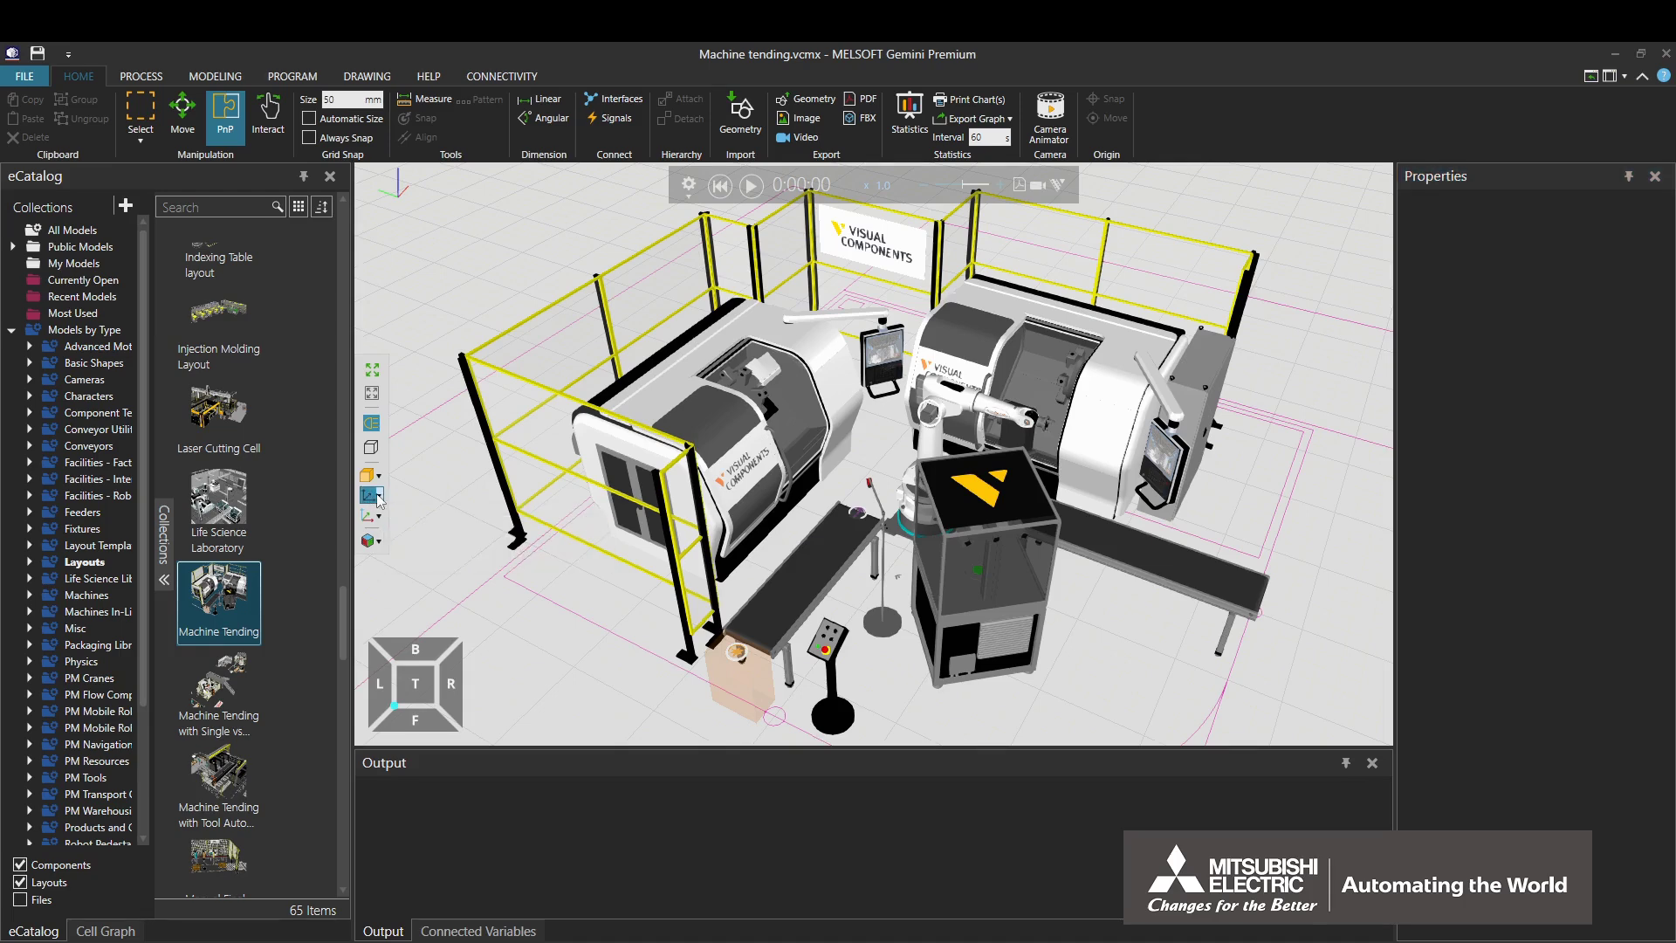
pyautogui.click(379, 497)
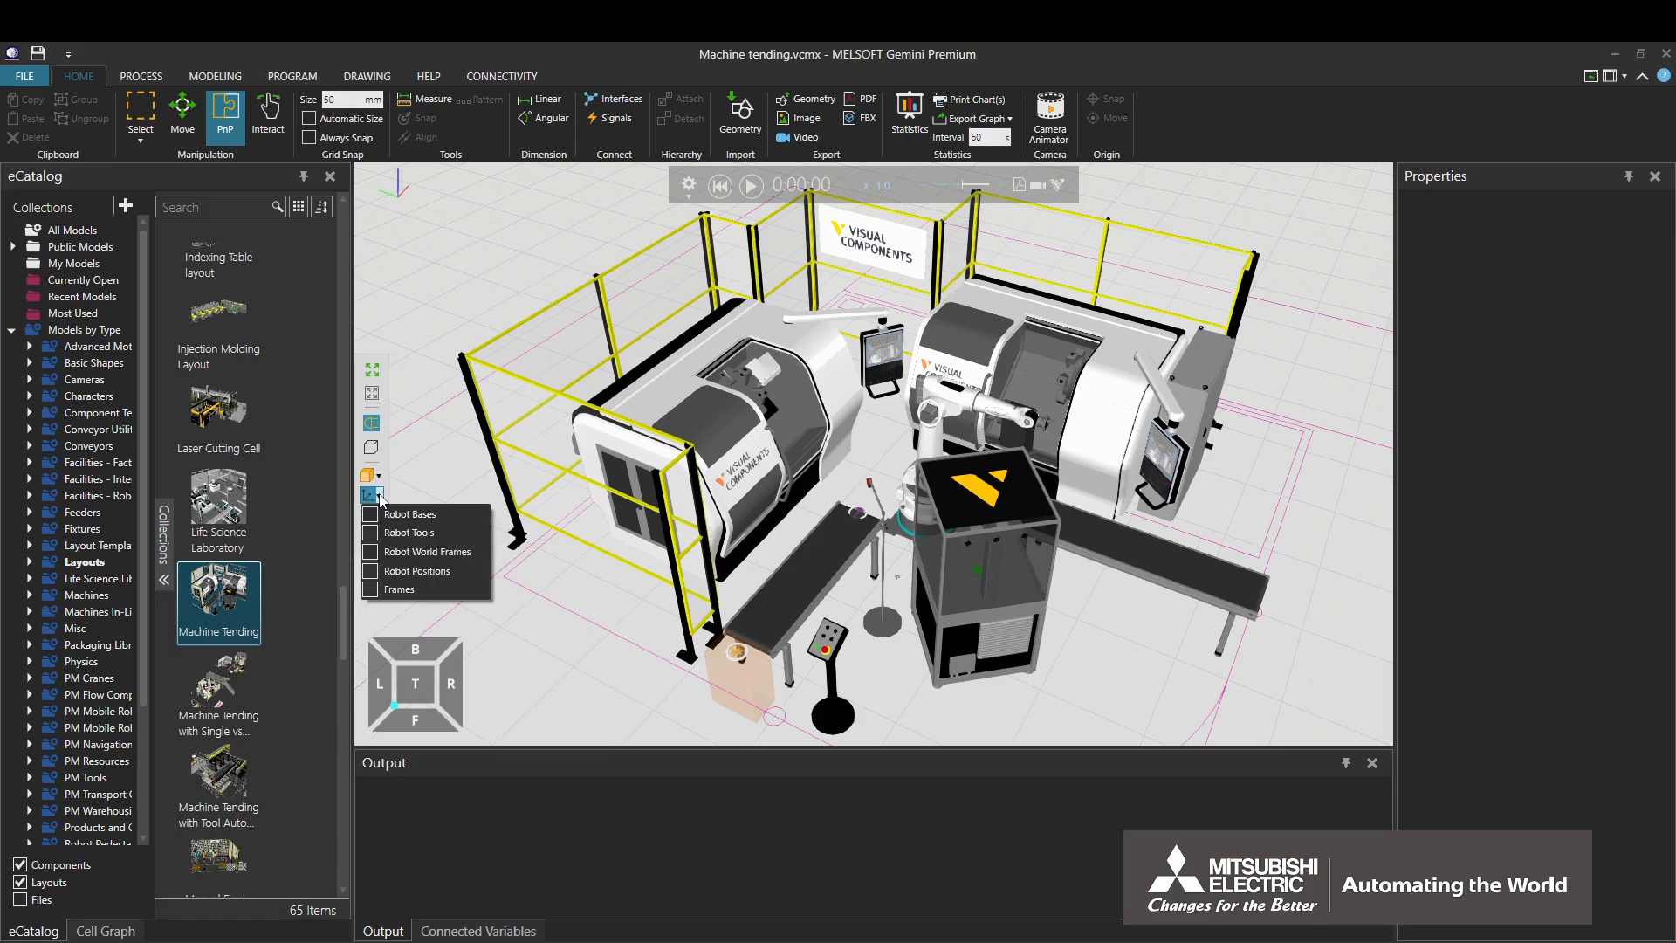
pyautogui.moveTo(786, 524); pyautogui.dragTo(960, 555, button='right')
pyautogui.scroll(5, 960, 555)
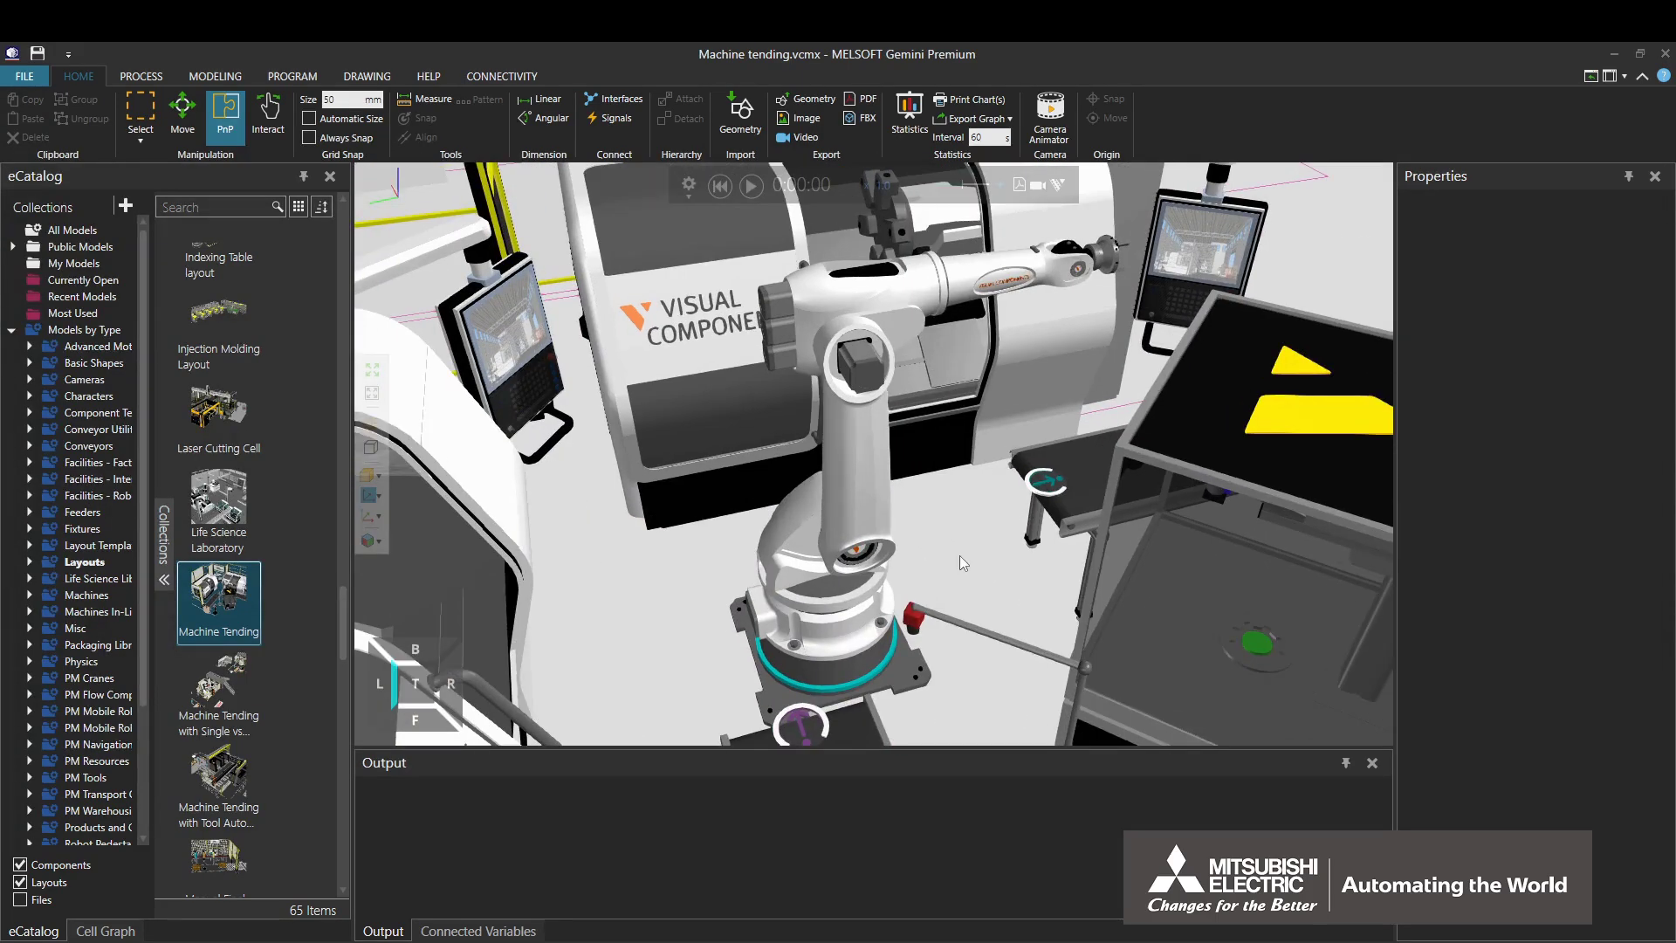
pyautogui.click(379, 497)
pyautogui.click(381, 515)
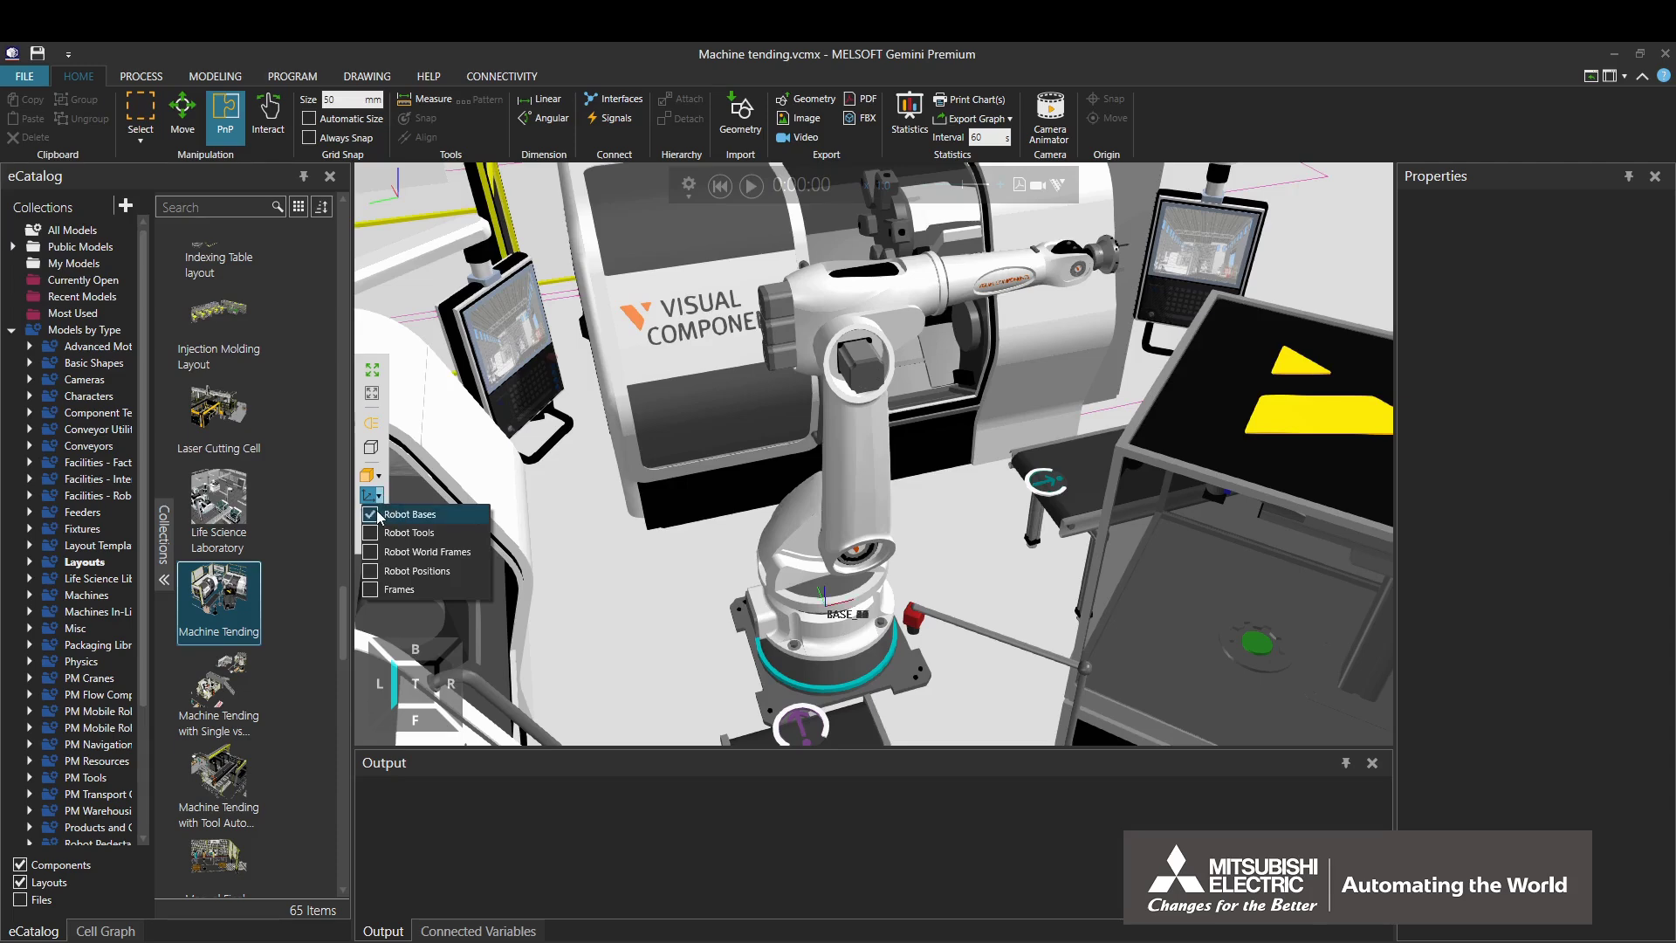
# Step: Hide the Robot Bases frames and show the Robot Tools frames at the end of the robot arm
pyautogui.click(377, 516)
pyautogui.click(377, 535)
pyautogui.moveTo(908, 411); pyautogui.dragTo(958, 447, button='right')
pyautogui.scroll(3, 956, 438)
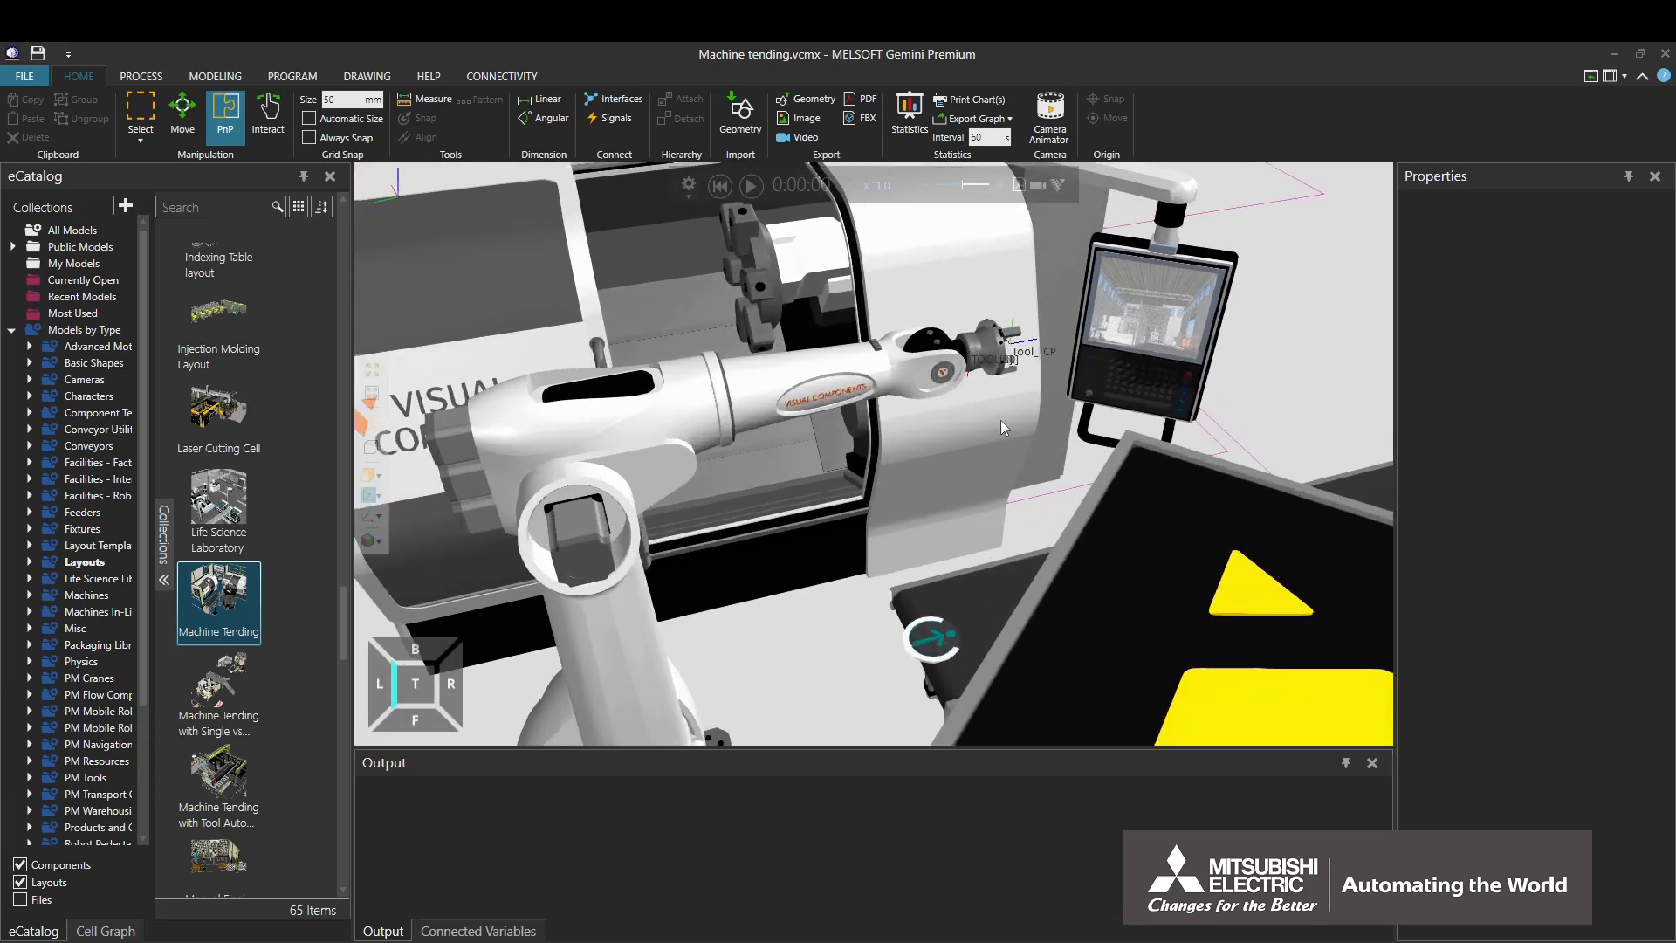
# Step: Switch the frame display from Robot Tools to Robot World Frames and inspect the robot's base
pyautogui.click(372, 495)
pyautogui.click(371, 533)
pyautogui.click(371, 552)
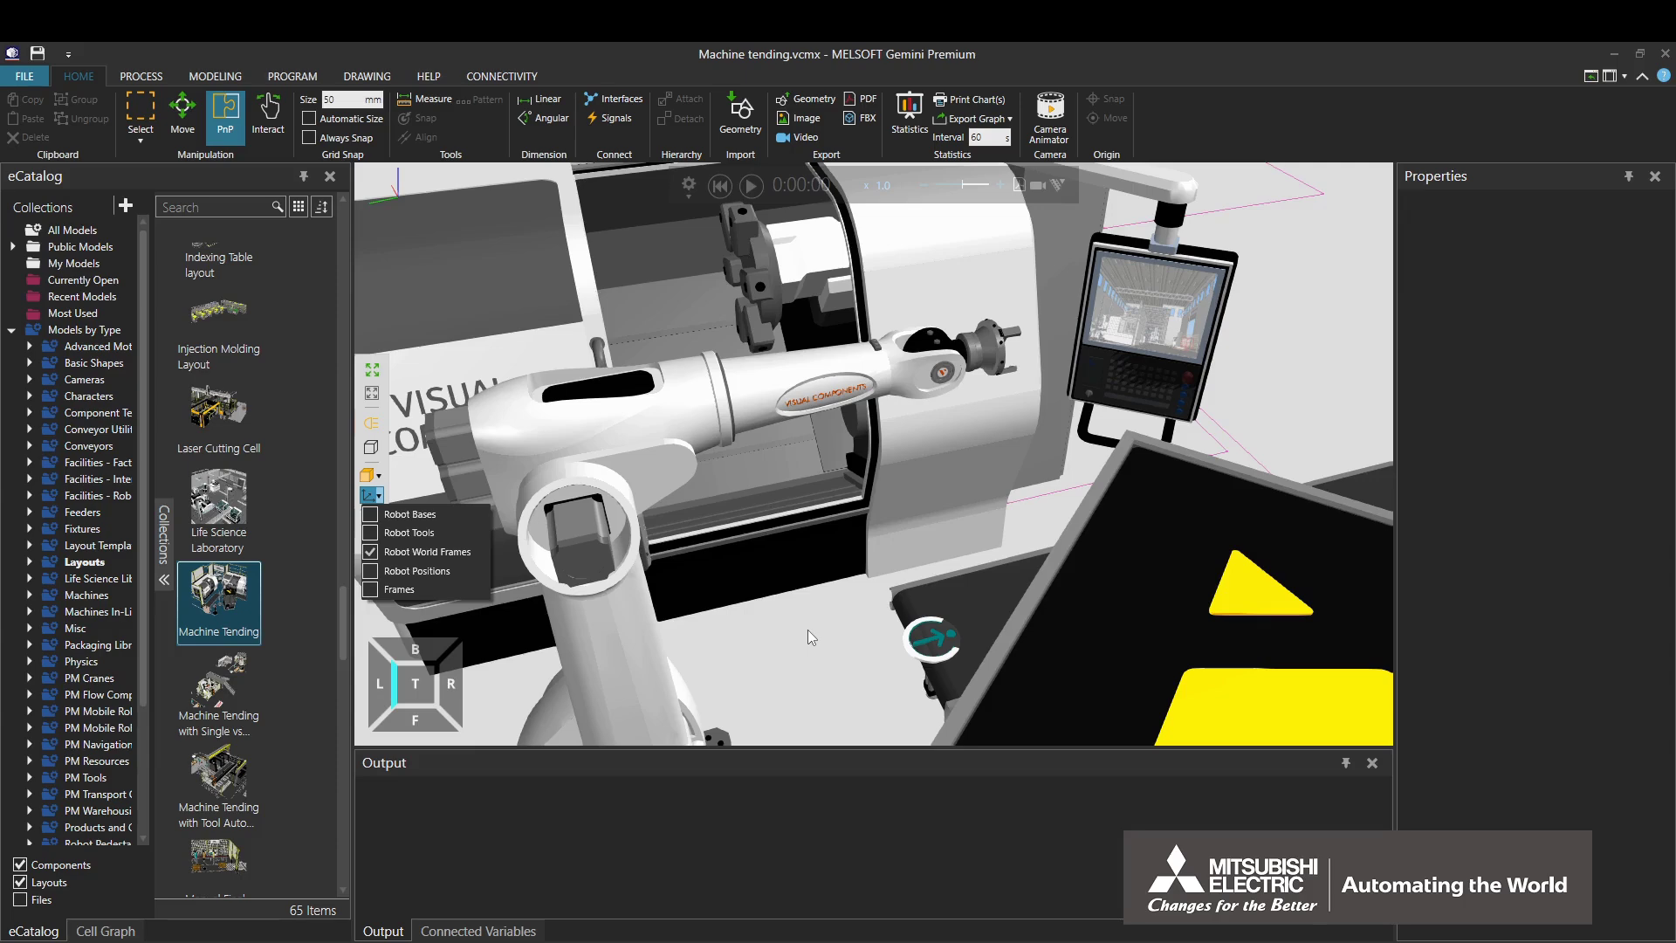
pyautogui.moveTo(809, 631); pyautogui.dragTo(841, 495, button='right')
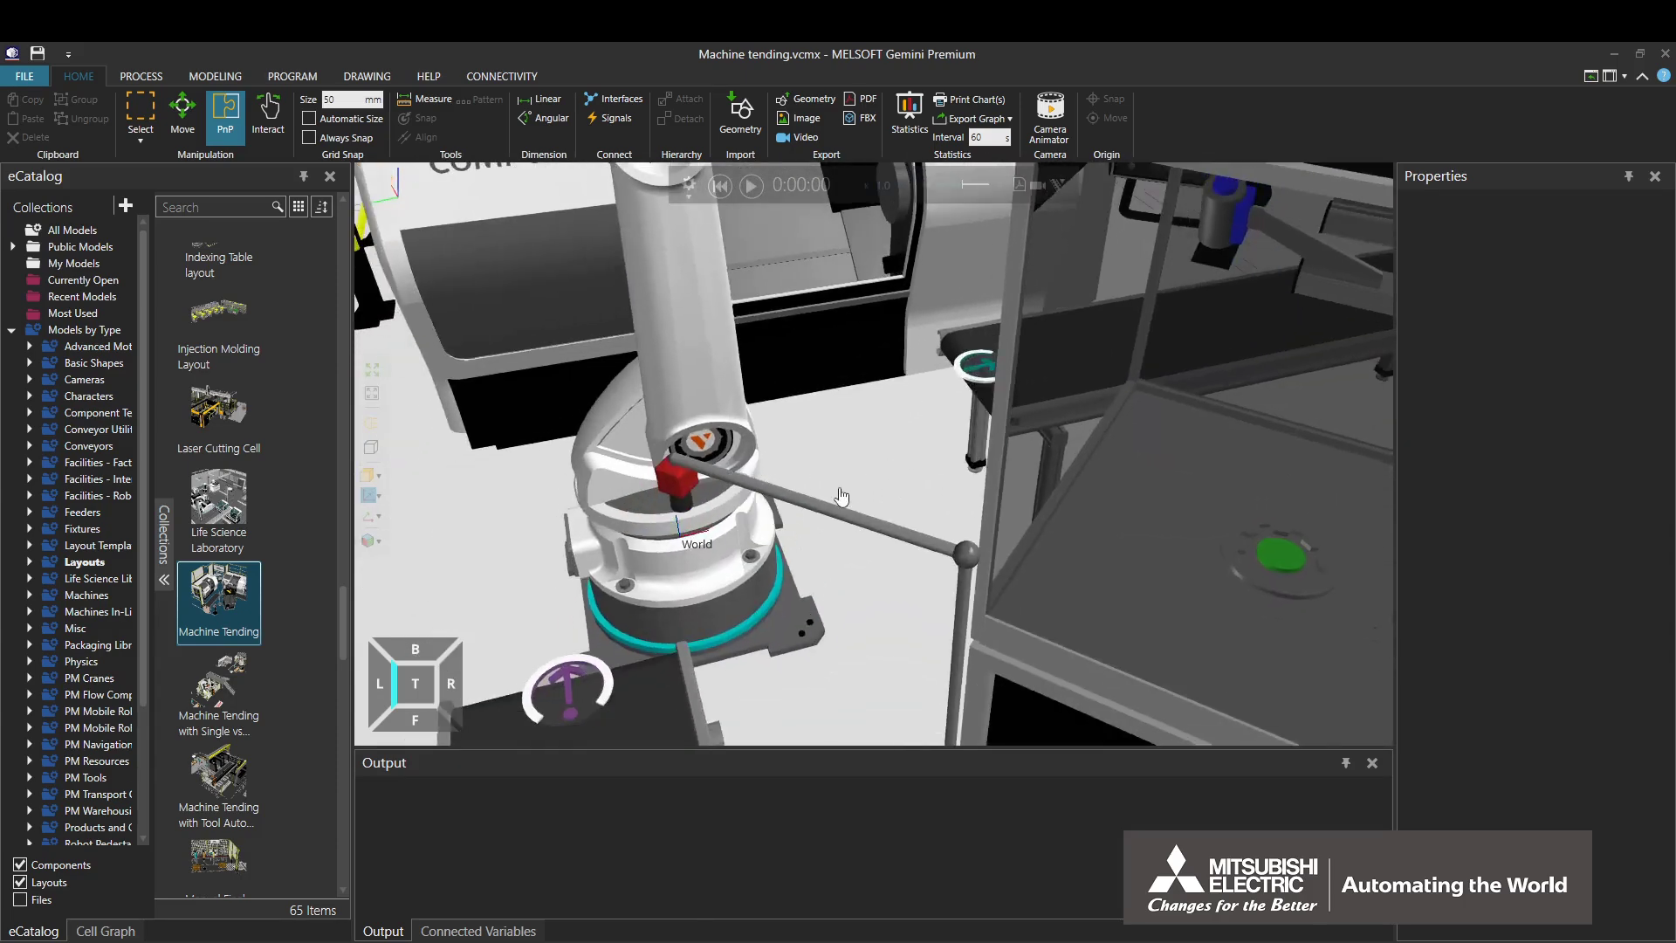
# Step: Hide the Robot World Frames and show the Robot Positions in the 3D world
pyautogui.click(378, 497)
pyautogui.click(371, 552)
pyautogui.click(371, 571)
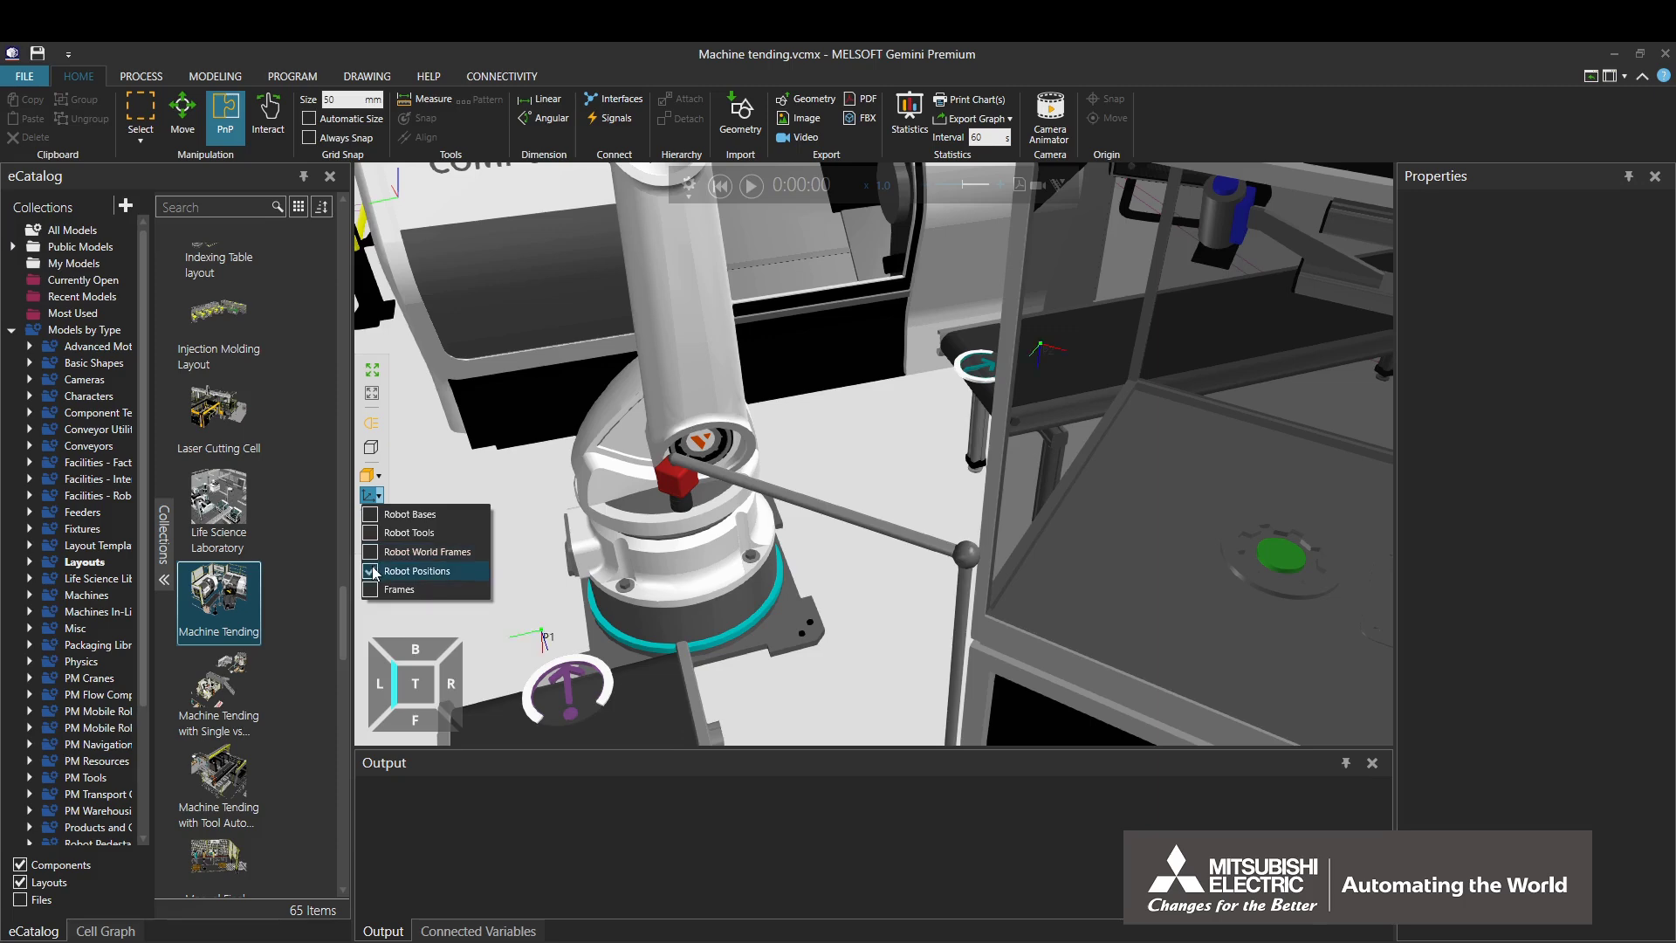
# Step: Show all component Frames briefly in place of Robot Positions, and restore the display to Robot Positions only
pyautogui.click(371, 571)
pyautogui.click(371, 590)
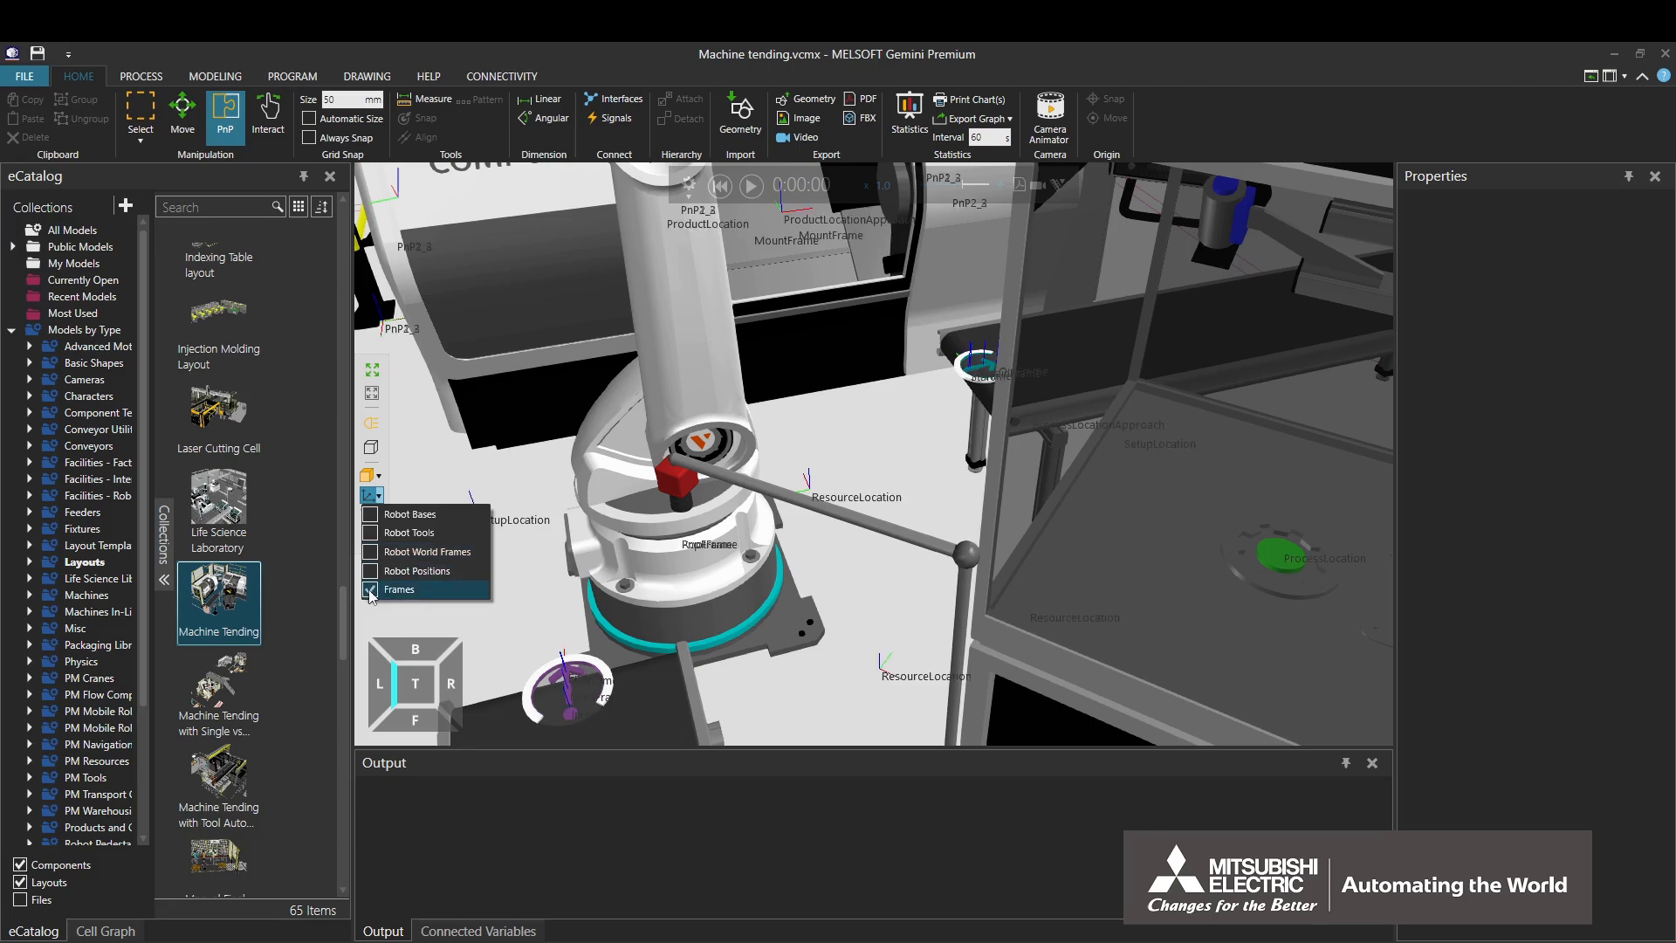
pyautogui.click(371, 591)
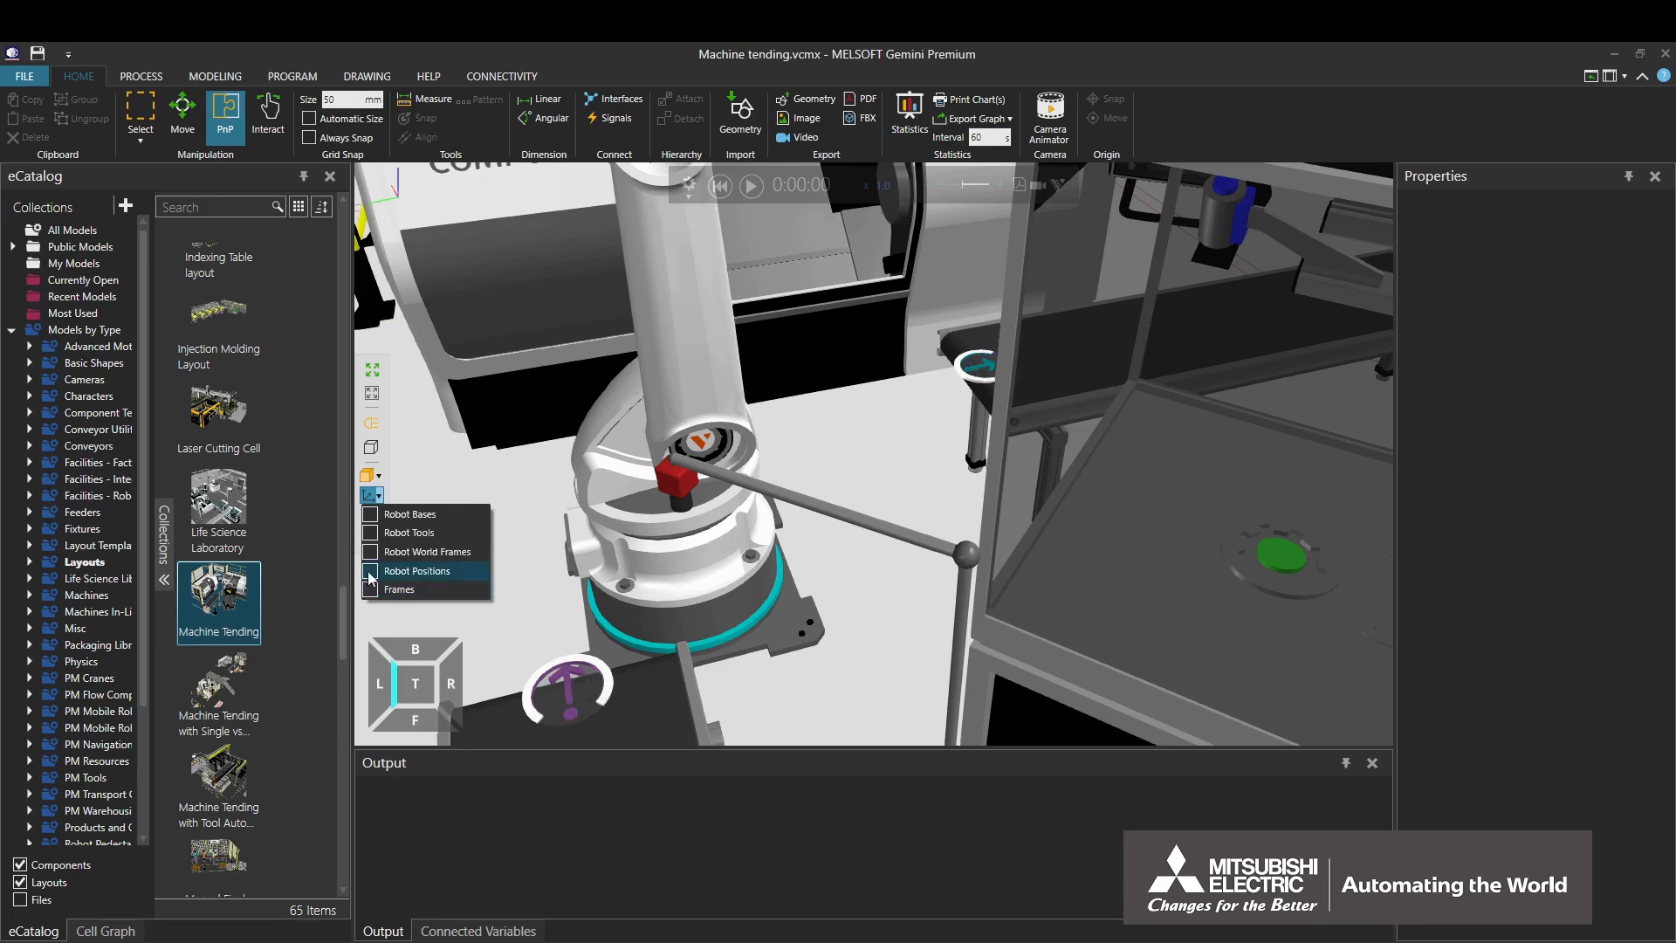
pyautogui.click(370, 573)
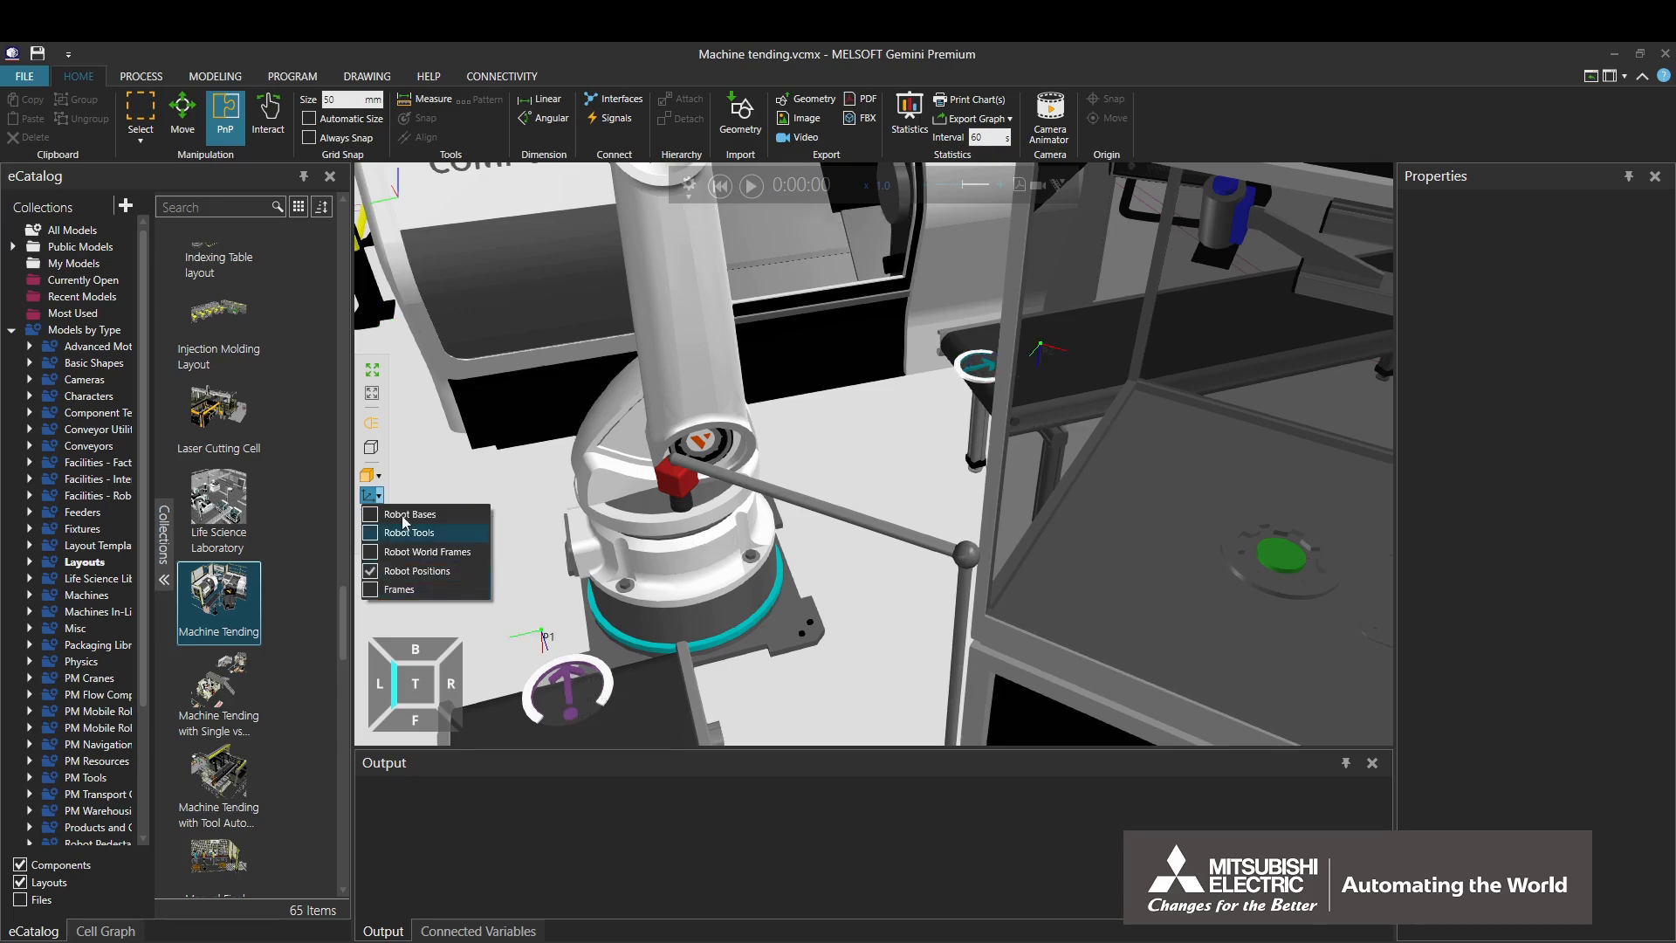
pyautogui.click(443, 470)
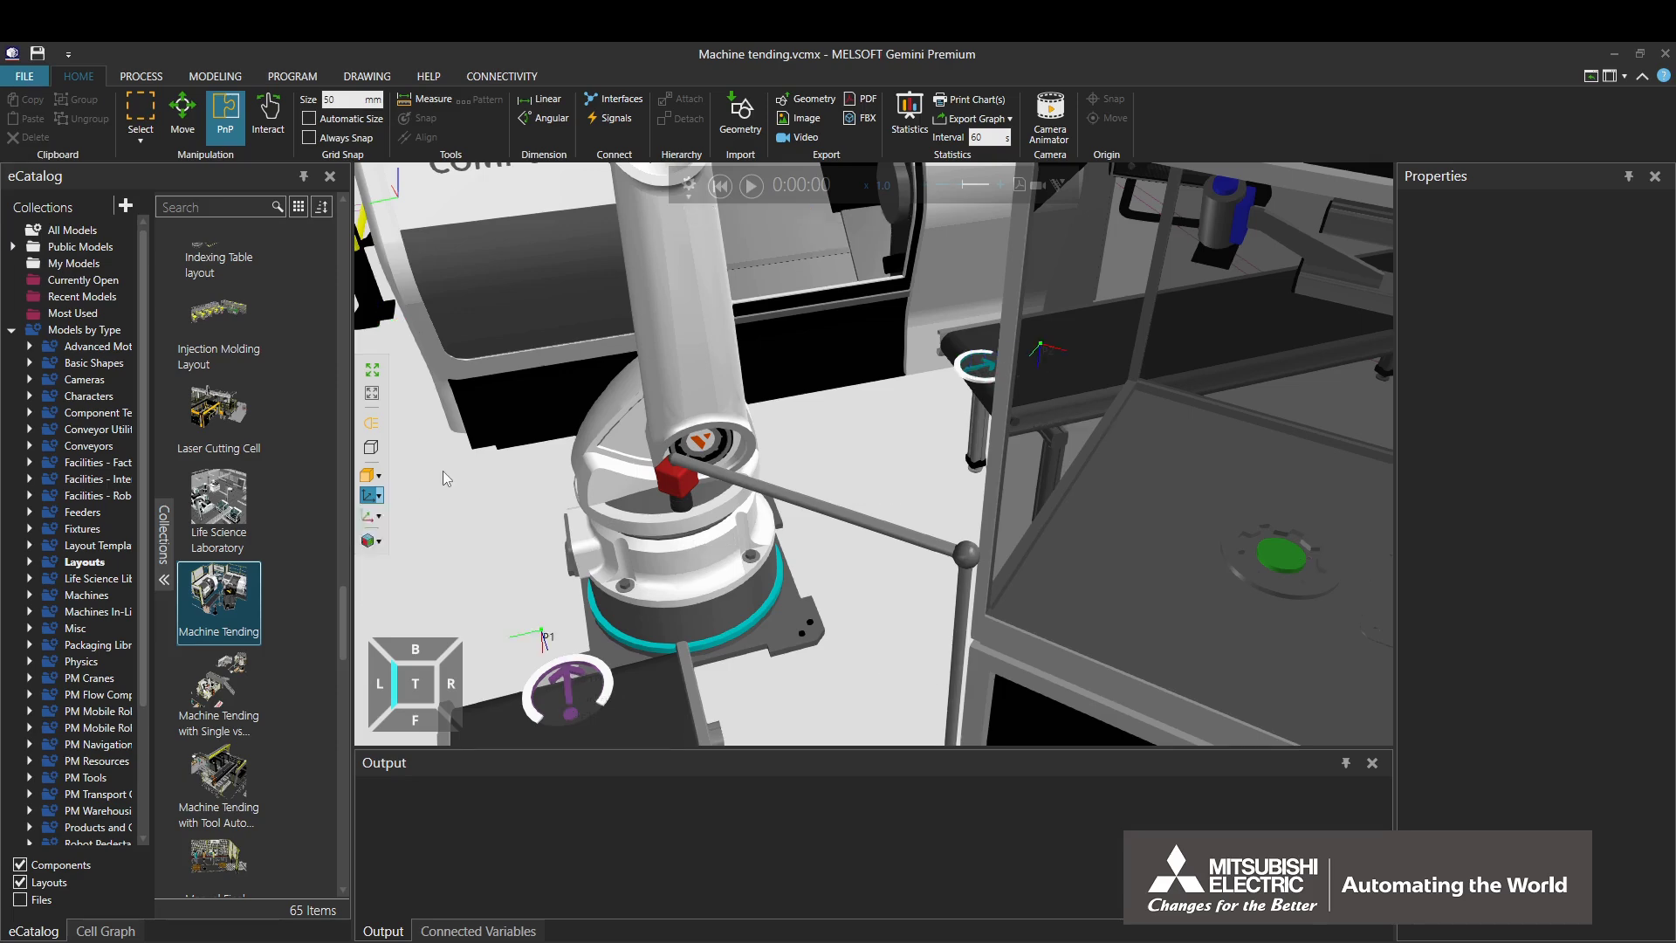
# Step: Toggle the label, X, Y and Z axes and center of the P1 frame to compare its display, keeping all five enabled
pyautogui.click(381, 516)
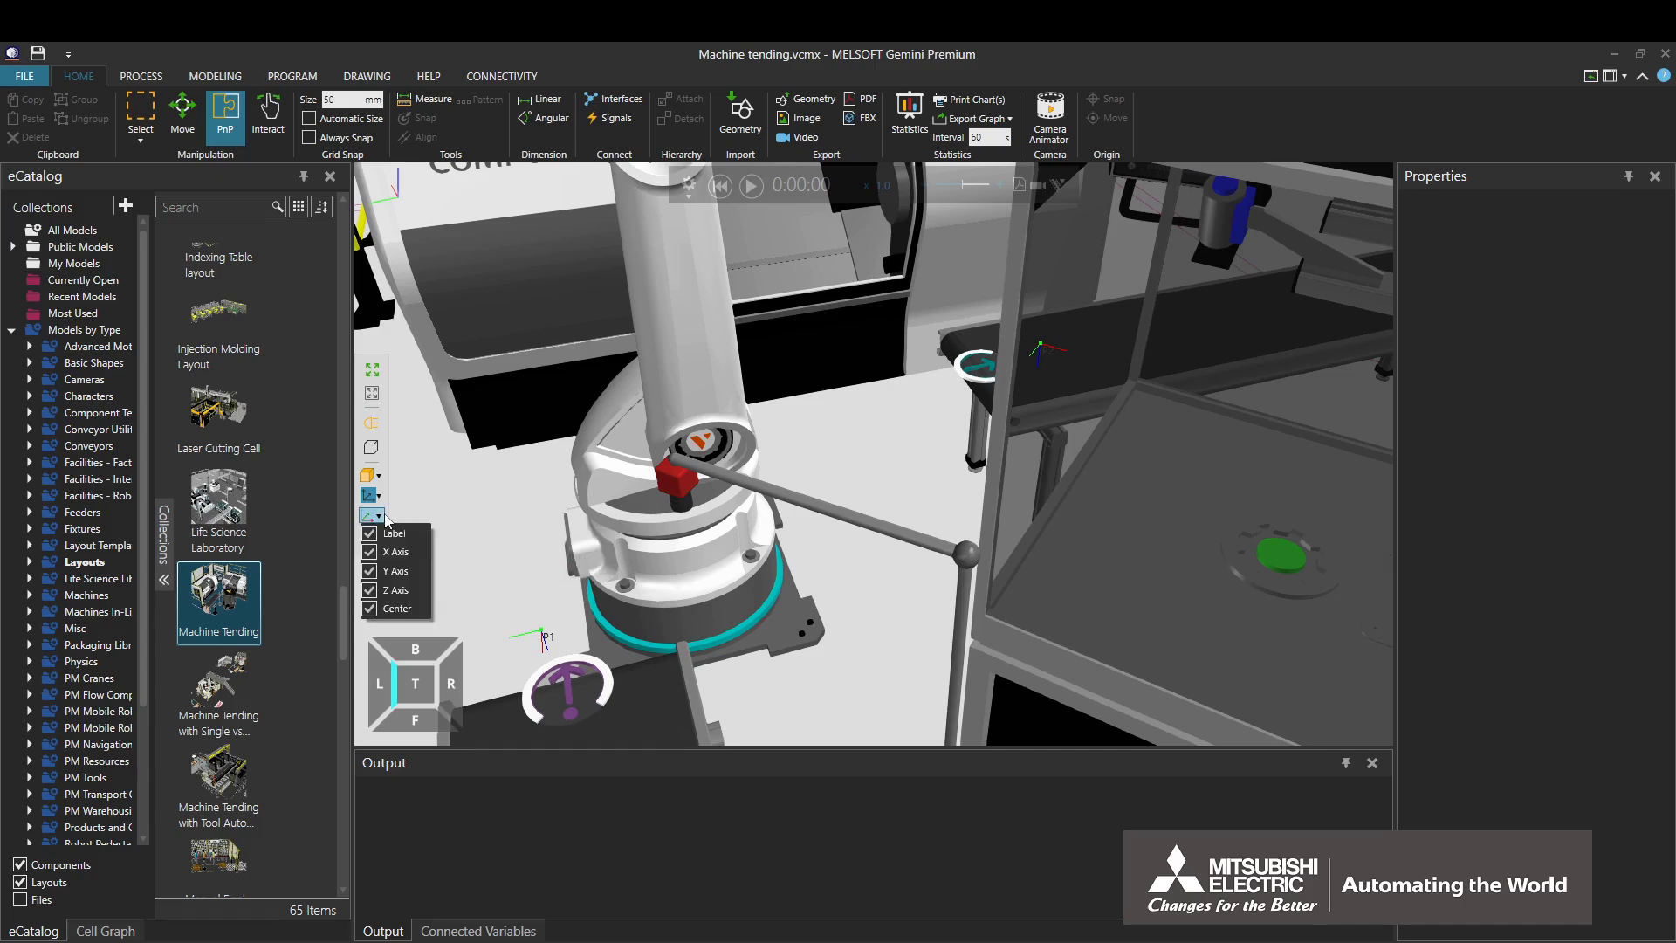
pyautogui.moveTo(454, 558); pyautogui.dragTo(1021, 723, button='right')
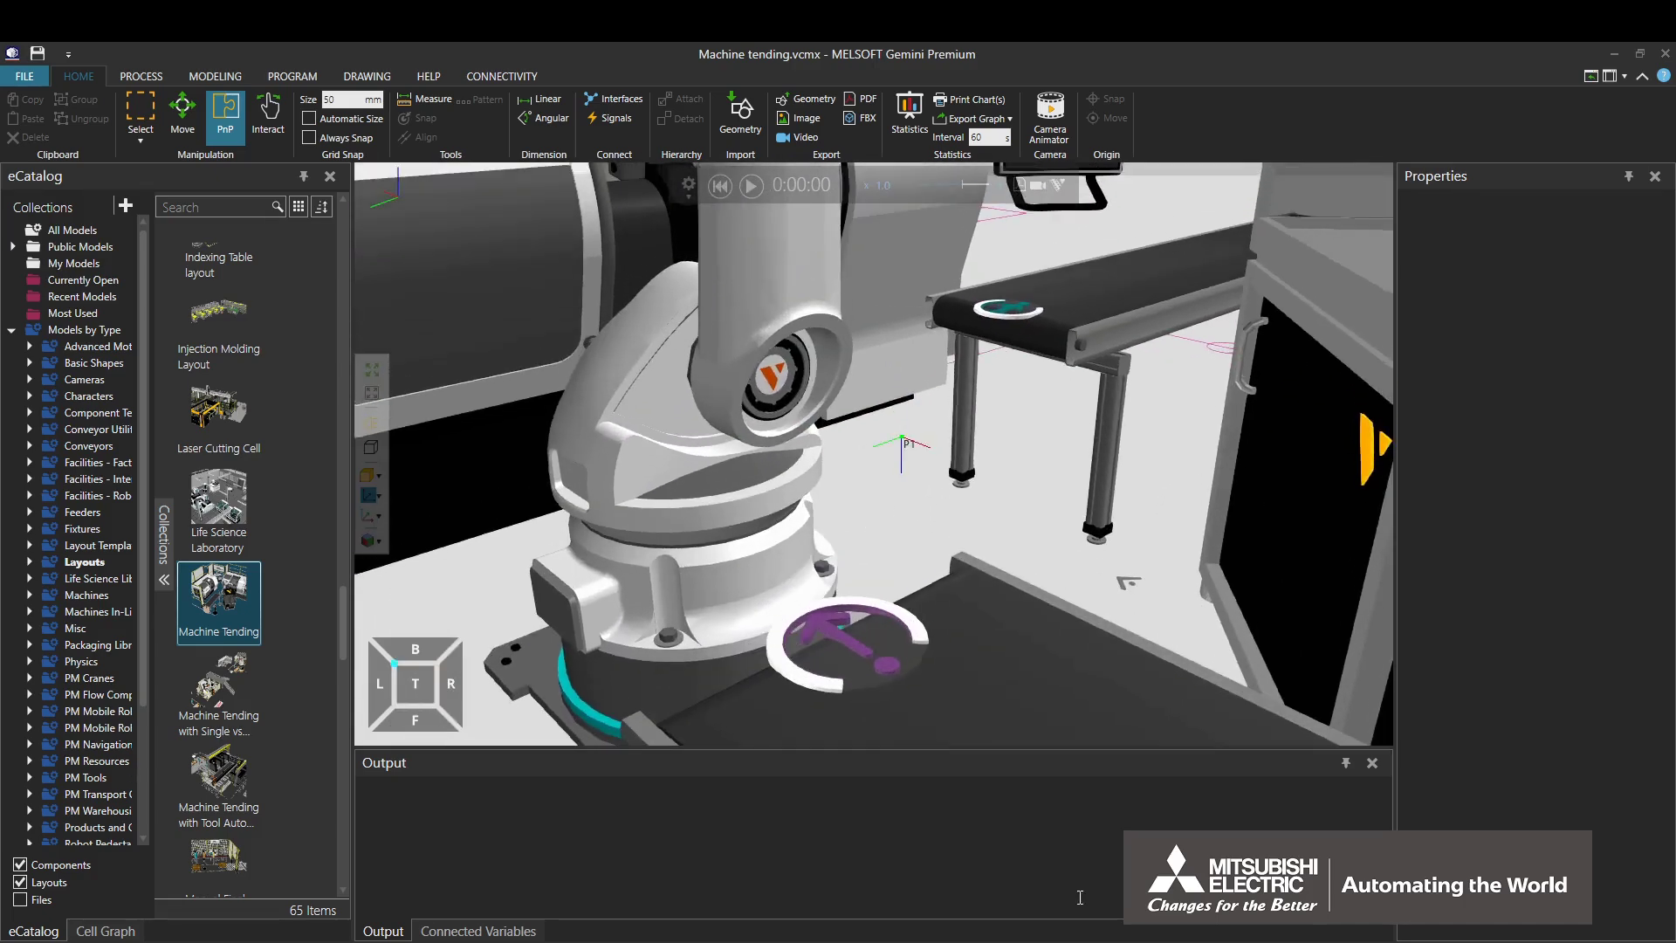
pyautogui.click(384, 517)
pyautogui.click(371, 536)
pyautogui.click(370, 552)
pyautogui.click(370, 551)
pyautogui.click(370, 571)
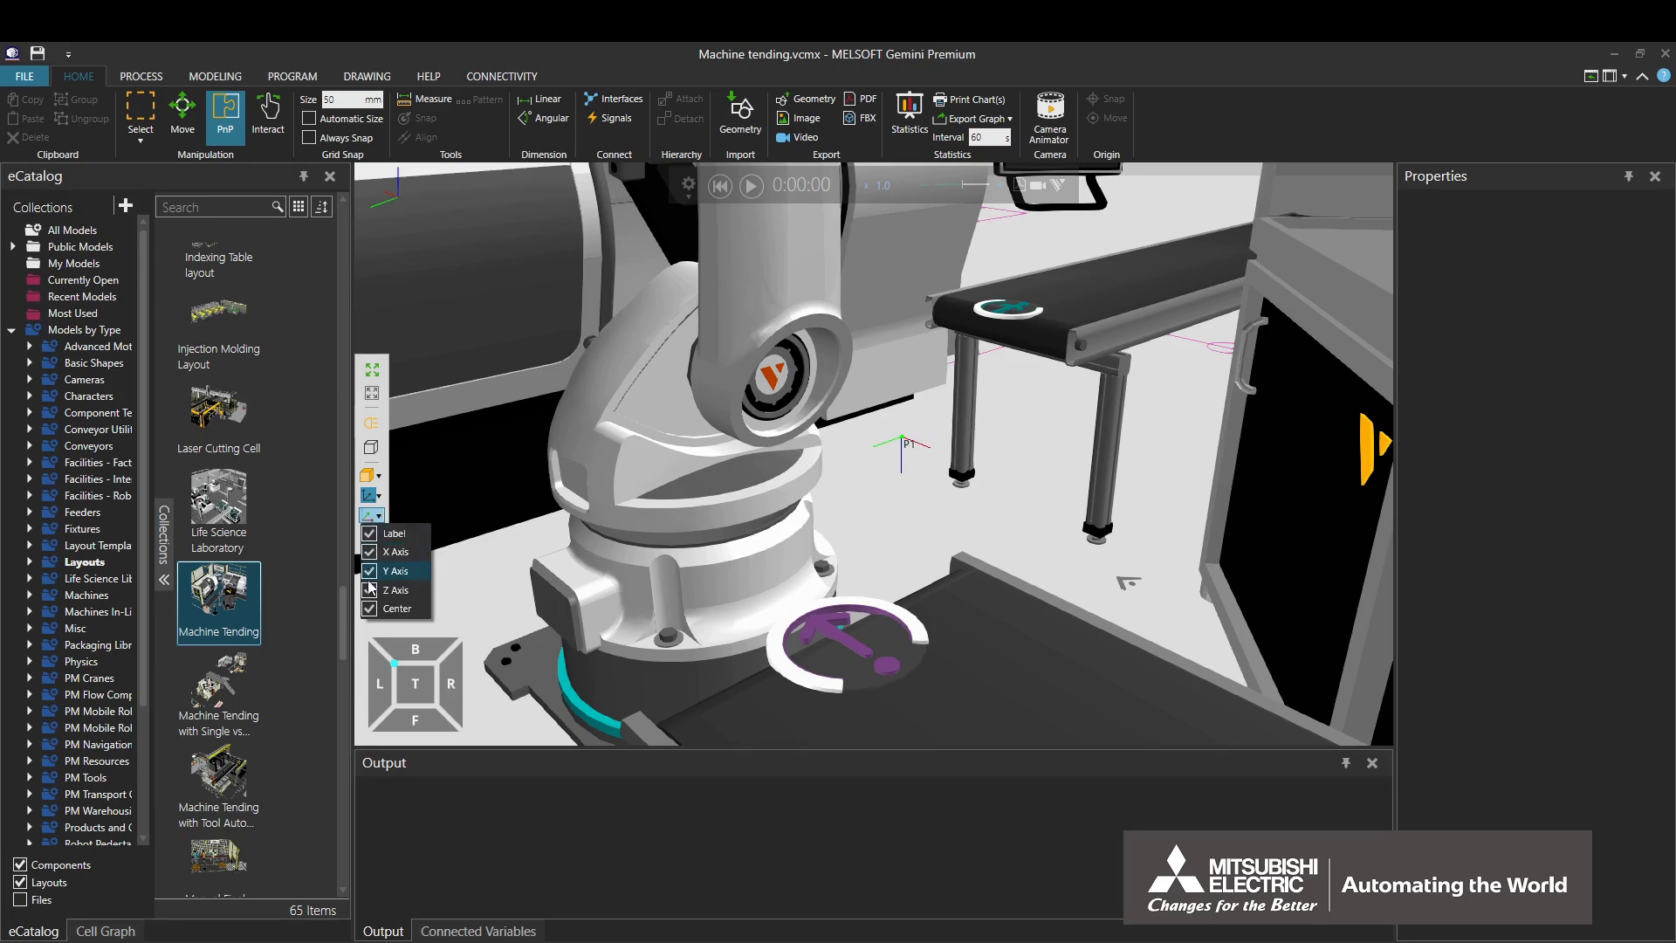
pyautogui.click(370, 590)
pyautogui.click(370, 590)
pyautogui.click(371, 614)
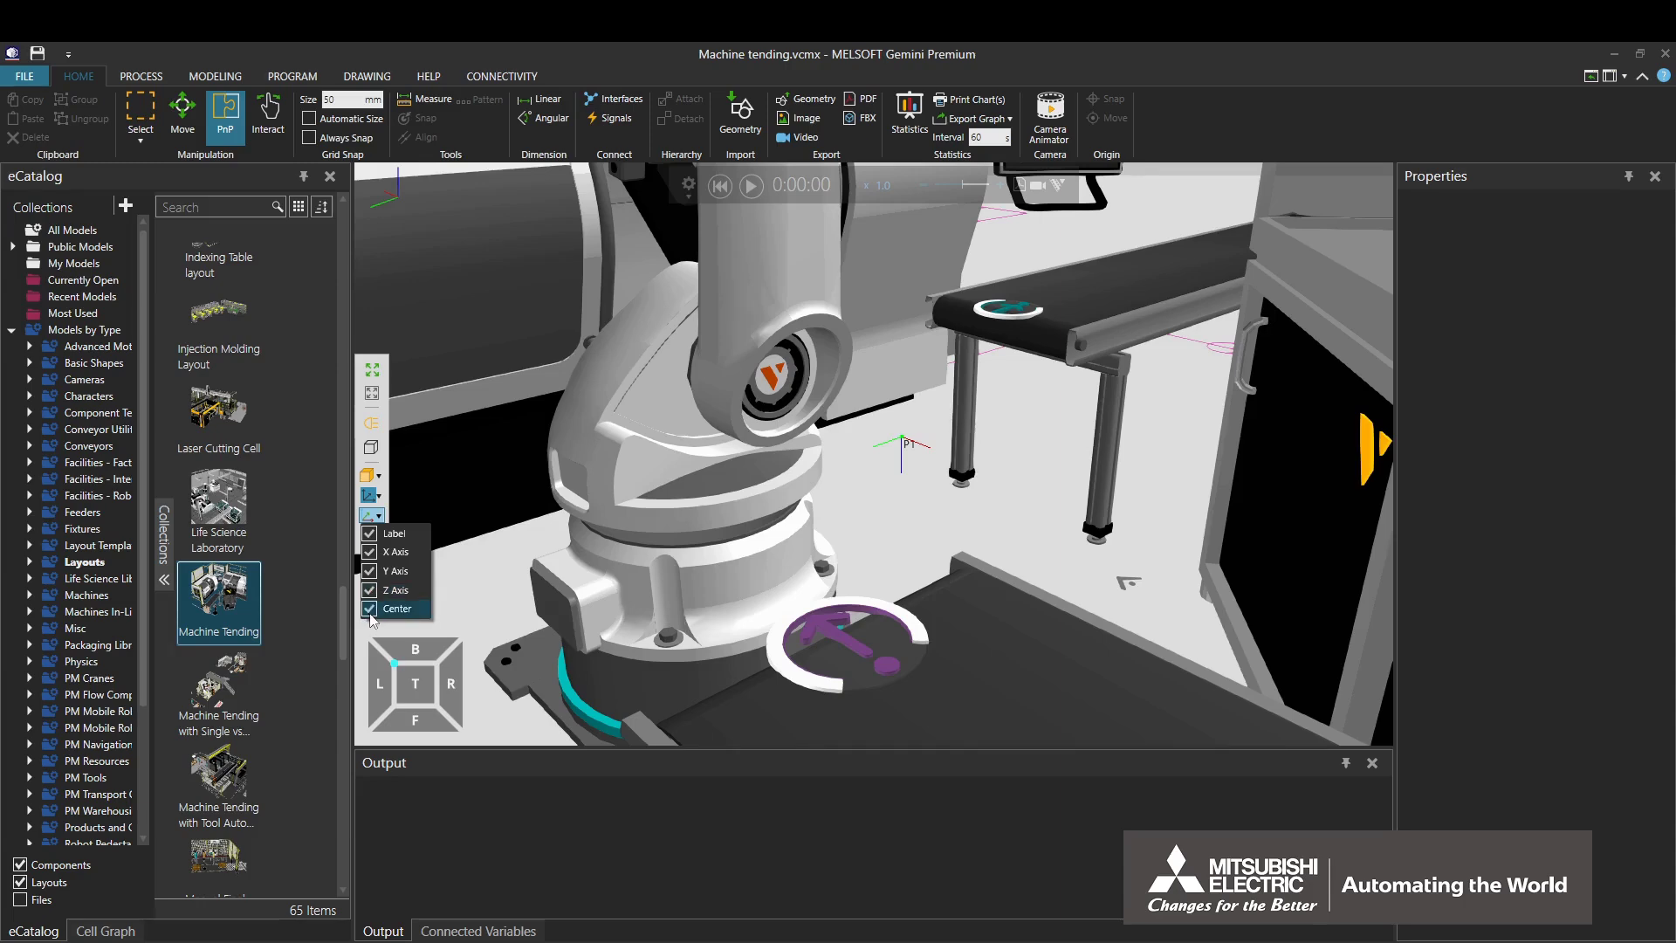